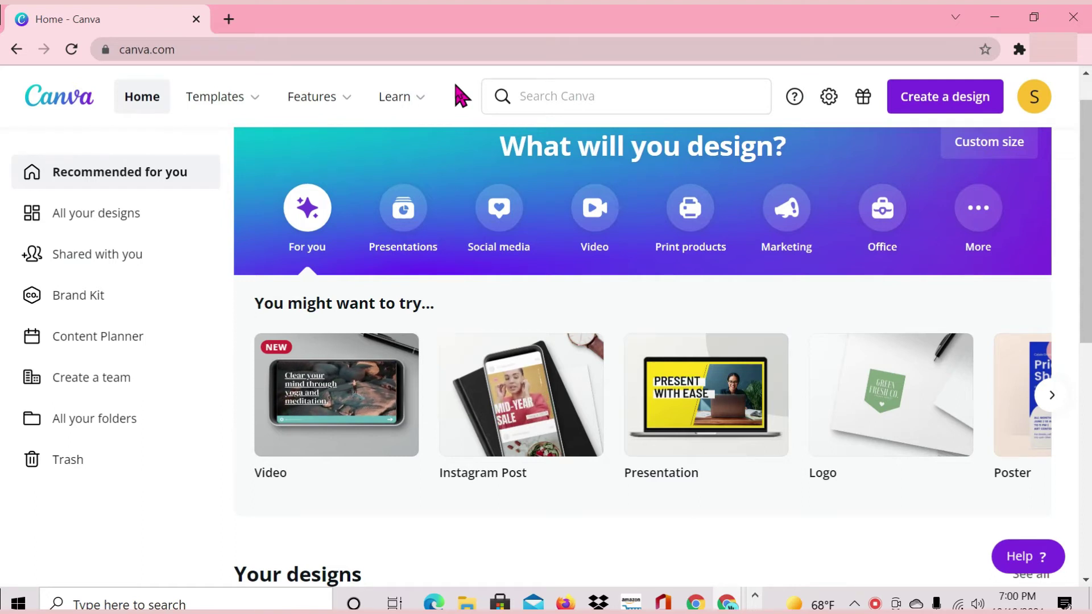
- Create a new blank custom-size design 5 in wide and 4 in high
{"action": "left_click", "coordinate": [942, 108]}
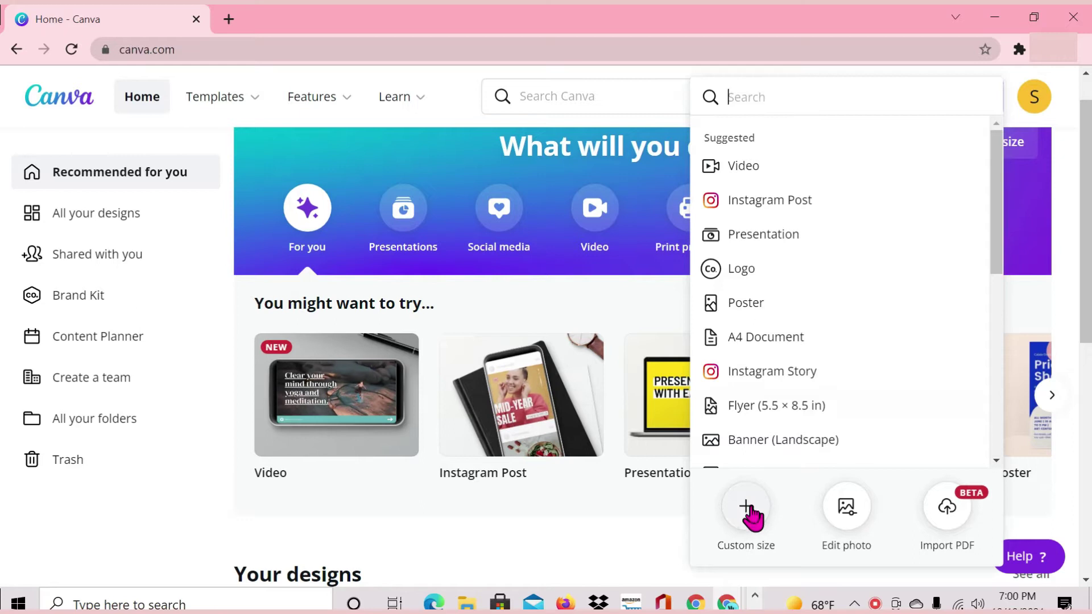
{"action": "left_click", "coordinate": [745, 507]}
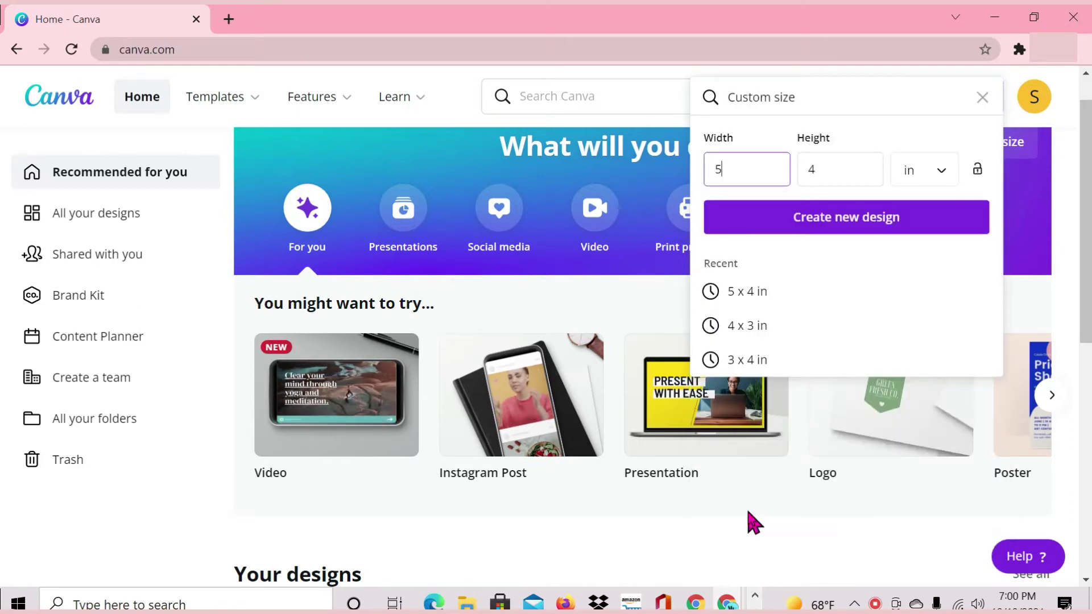
{"action": "left_click", "coordinate": [933, 173]}
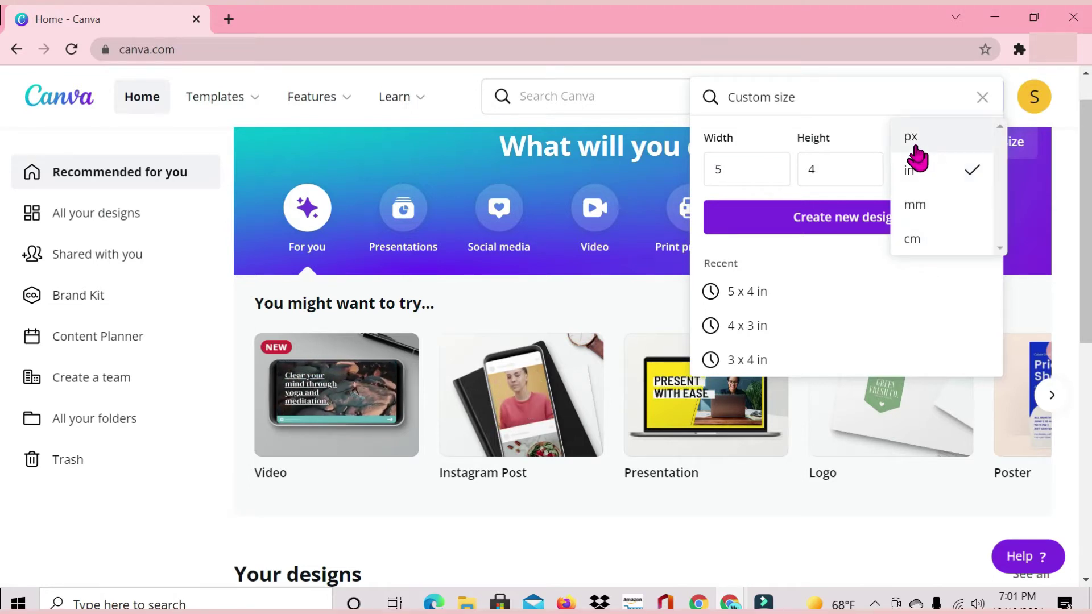
{"action": "left_click", "coordinate": [735, 176]}
{"action": "left_click", "coordinate": [821, 171]}
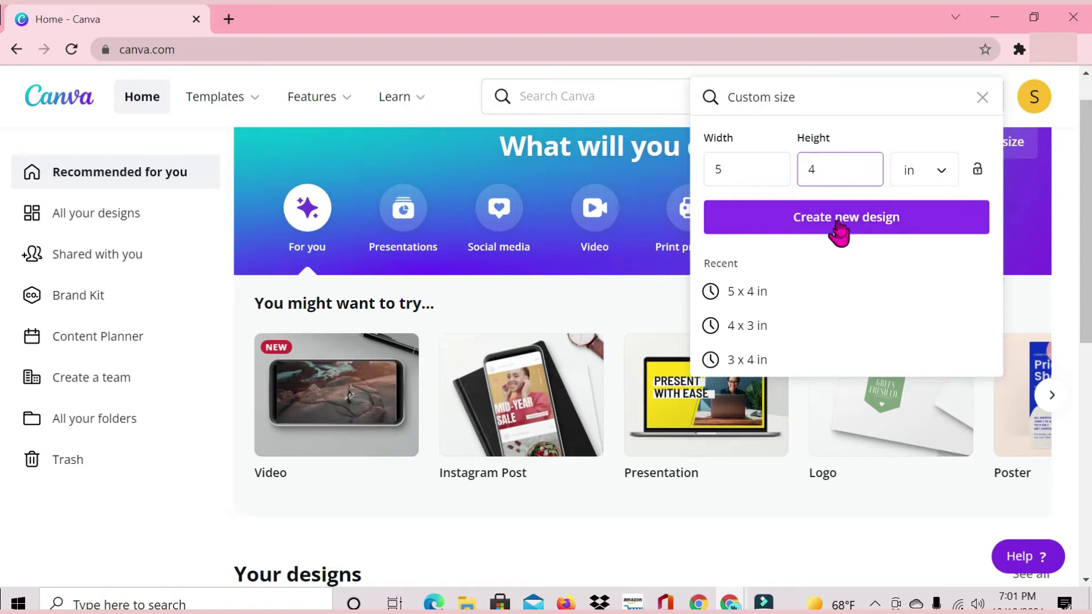
{"action": "left_click", "coordinate": [800, 168]}
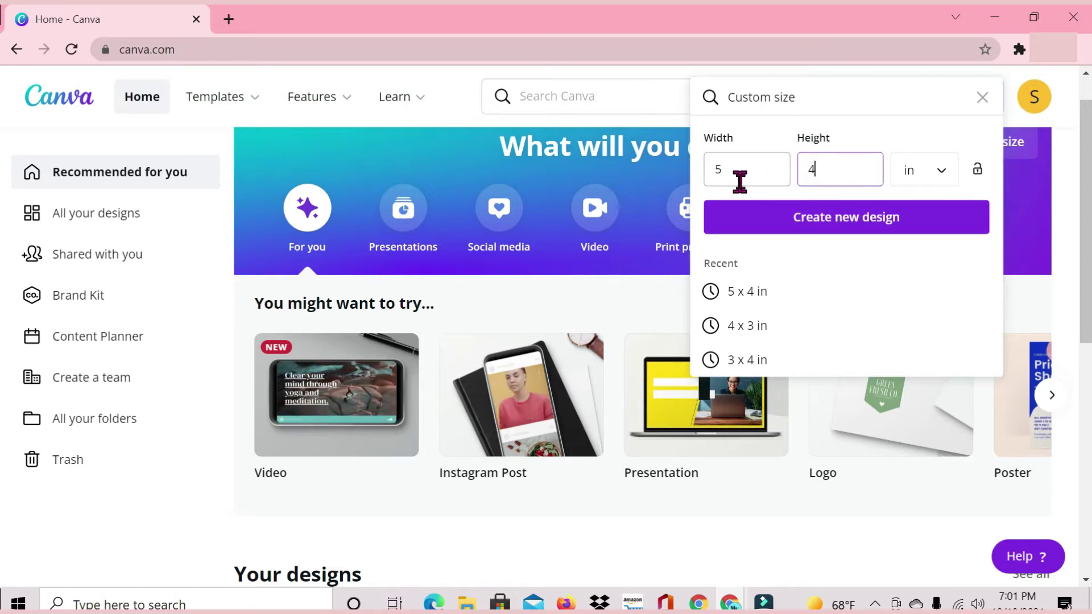
{"action": "key", "text": "Right"}
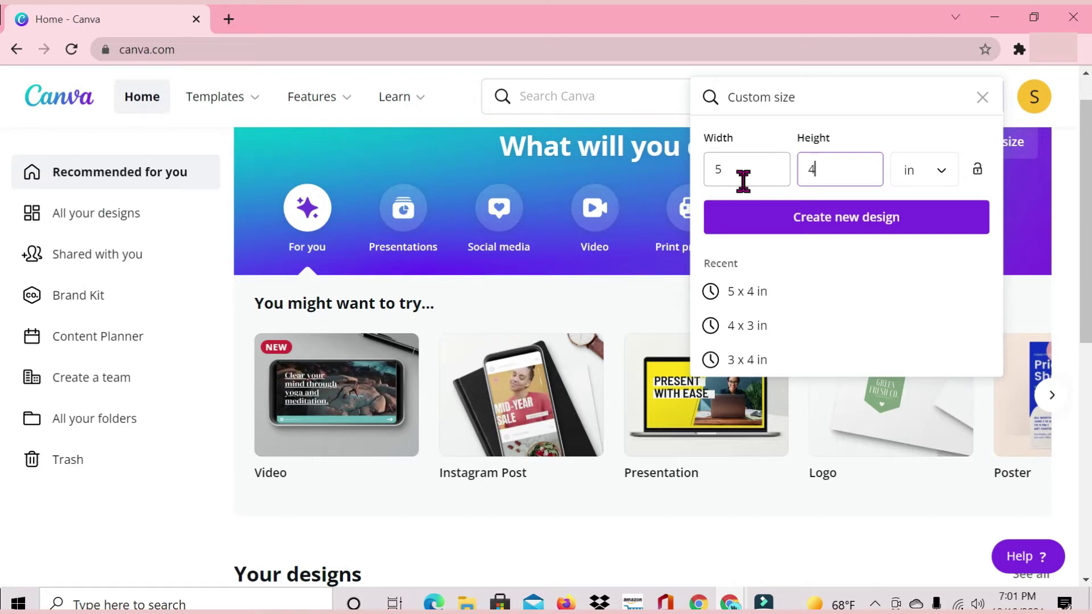
{"action": "left_click", "coordinate": [842, 224]}
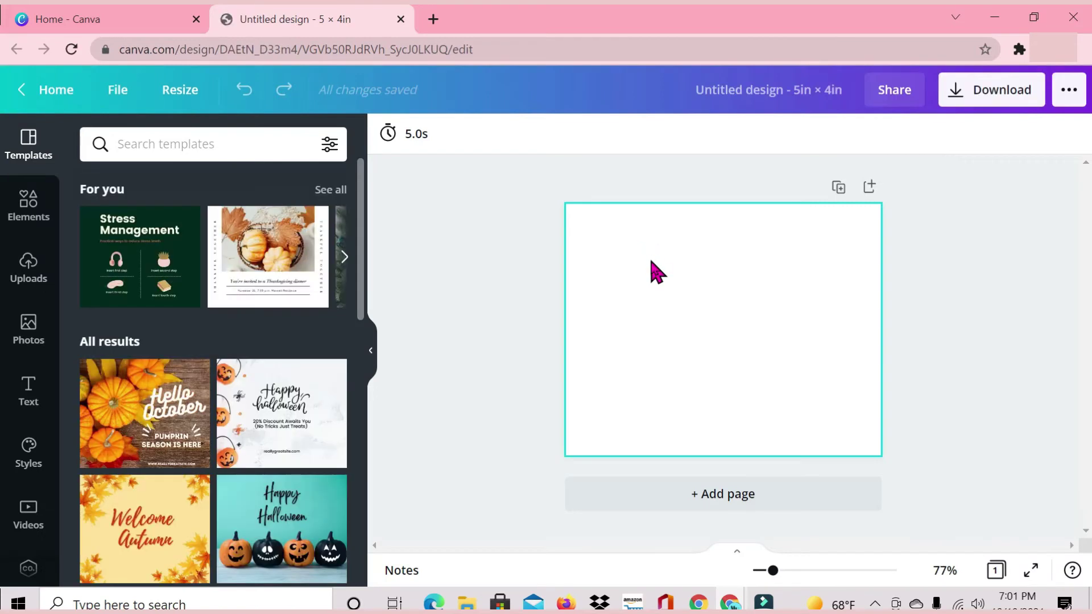
- Add a text box reading "Thank" in the upper-left part of the page and enlarge it to about size 50
{"action": "left_click", "coordinate": [651, 262]}
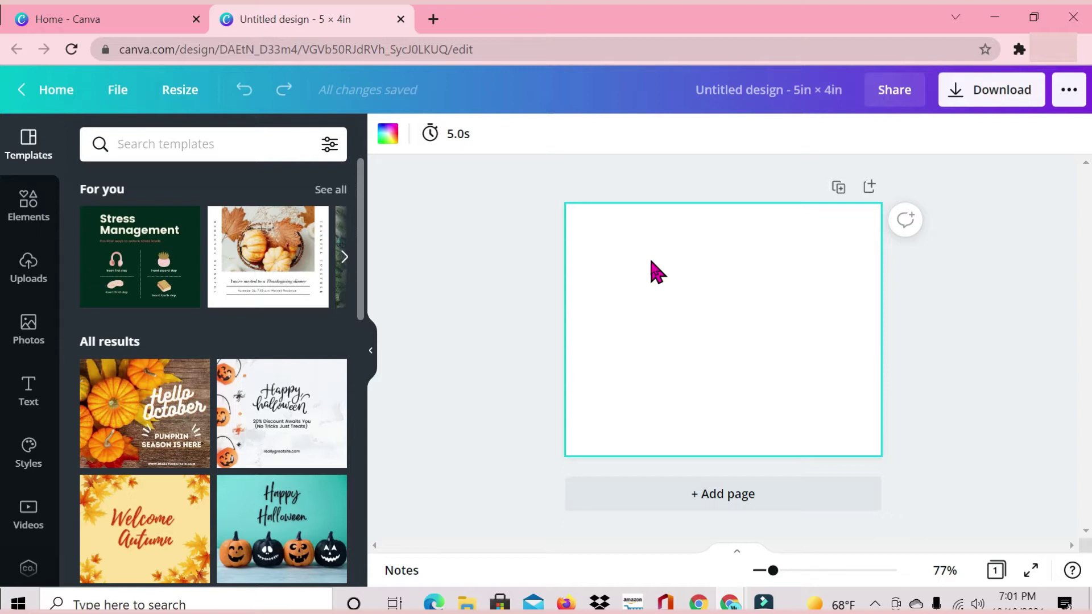
{"action": "left_click", "coordinate": [370, 350]}
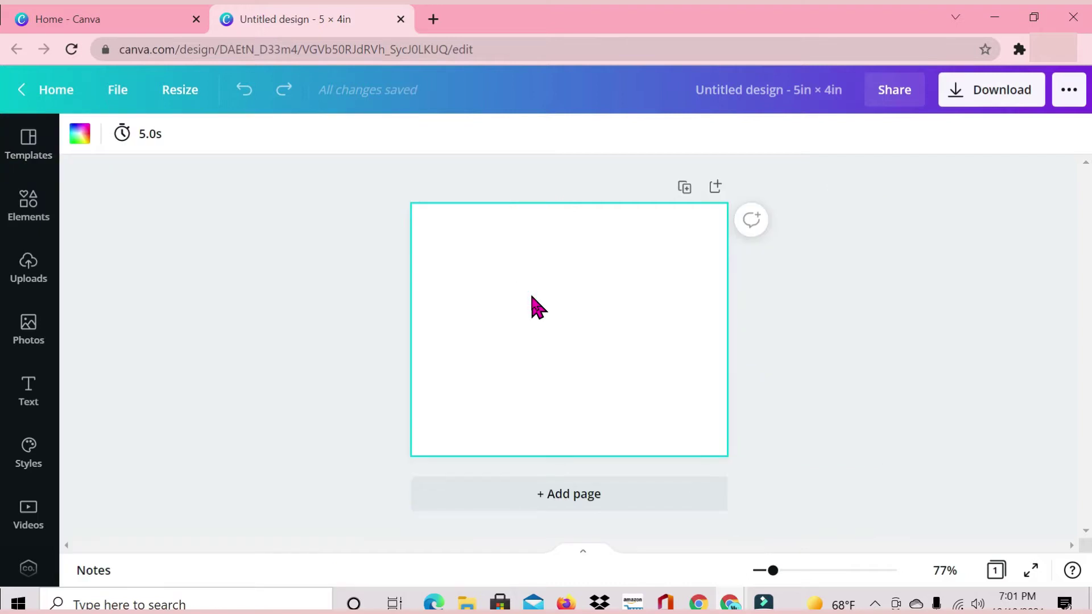
{"action": "key", "text": "t"}
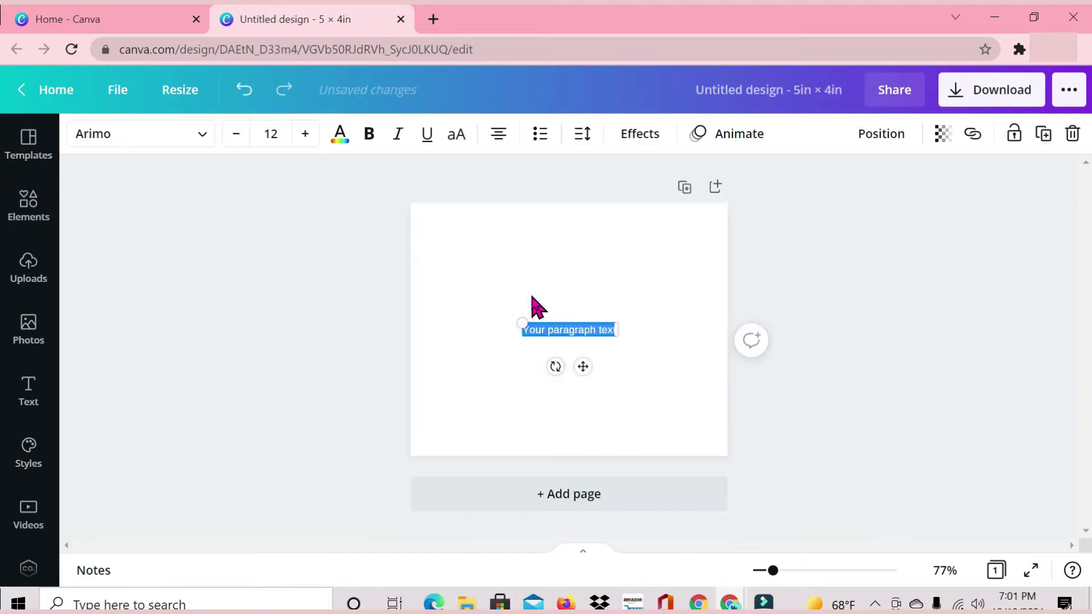
{"action": "left_click_drag", "start_coordinate": [618, 323], "coordinate": [687, 293]}
{"action": "left_click_drag", "start_coordinate": [613, 366], "coordinate": [523, 298]}
{"action": "type", "text": "Thank"}
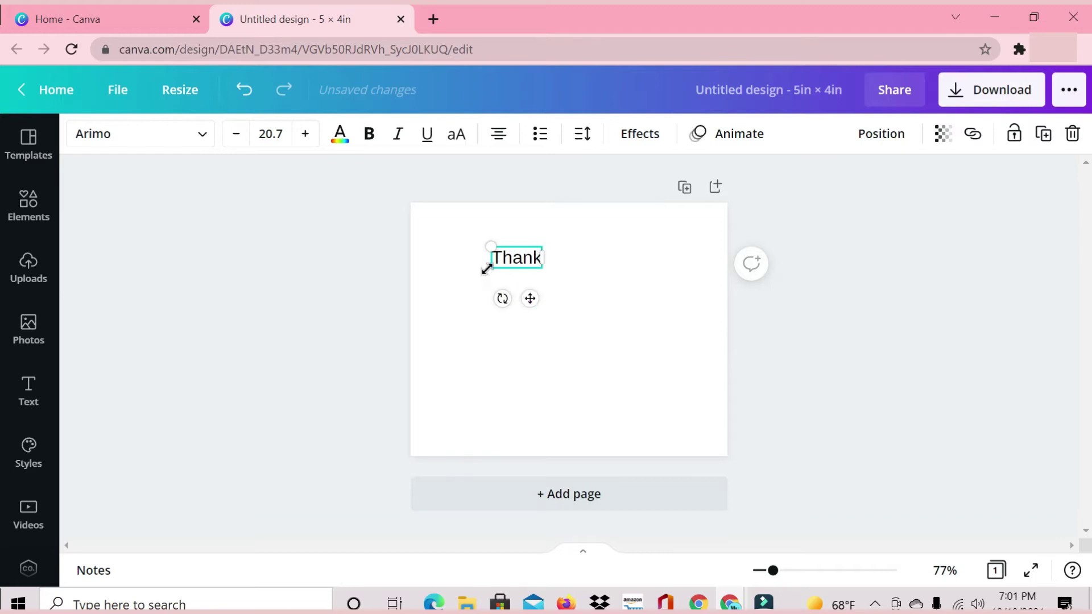
{"action": "left_click_drag", "start_coordinate": [487, 269], "coordinate": [434, 284]}
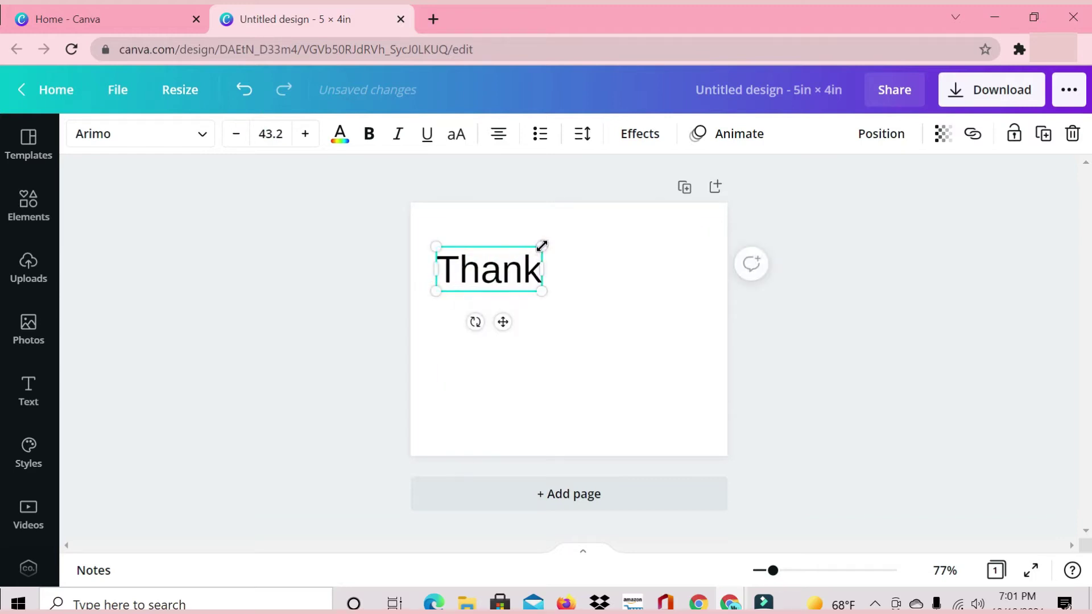
{"action": "left_click_drag", "start_coordinate": [542, 246], "coordinate": [560, 244]}
{"action": "left_click", "coordinate": [524, 341]}
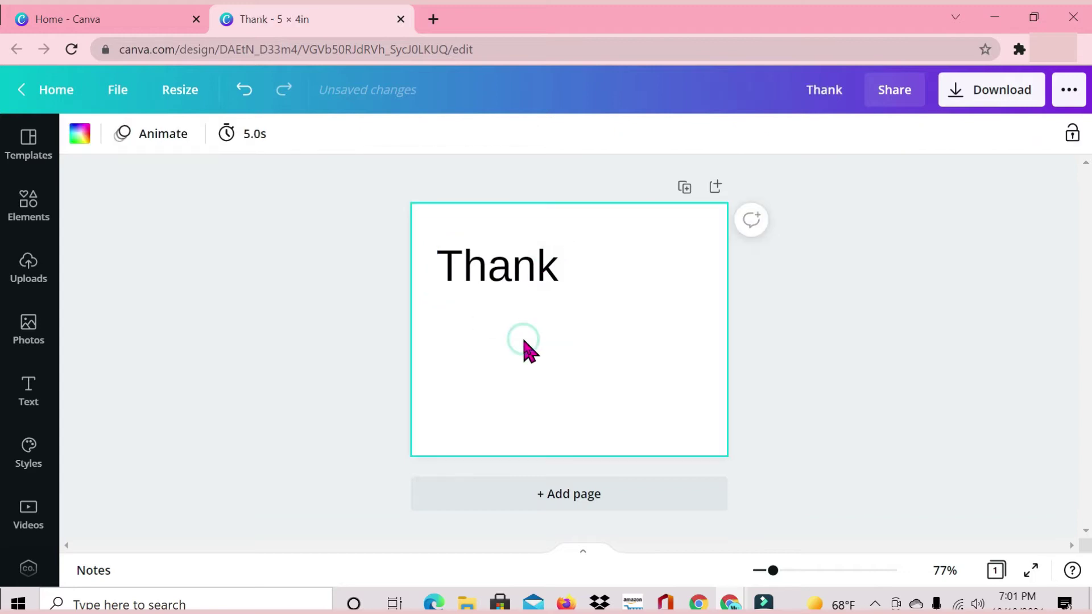
- Add a second text box reading "You!" and place it centred directly beneath "Thank"
{"action": "key", "text": "t"}
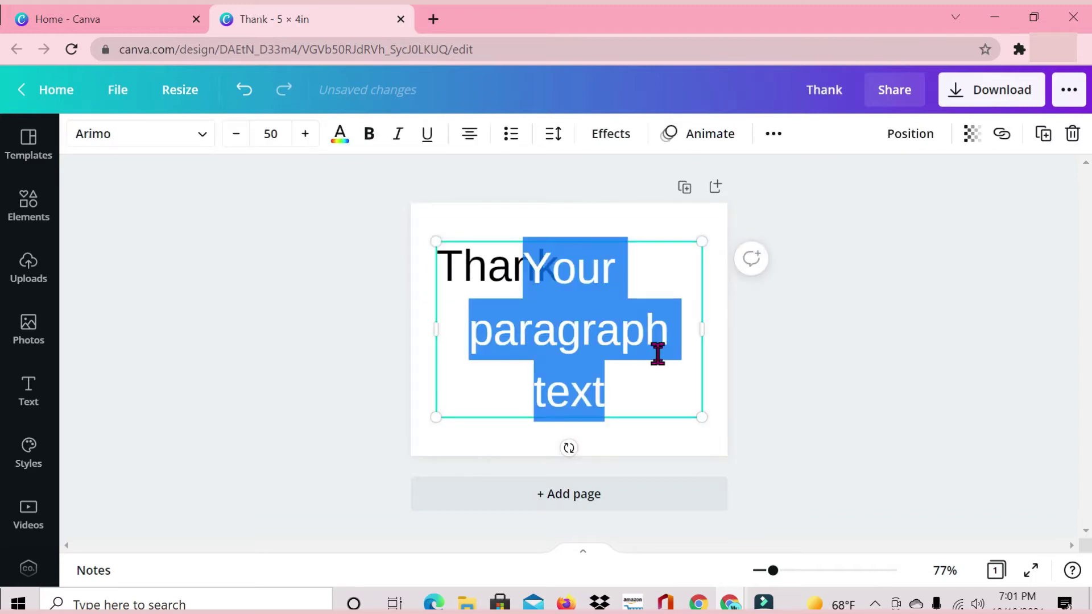
{"action": "type", "text": "You"}
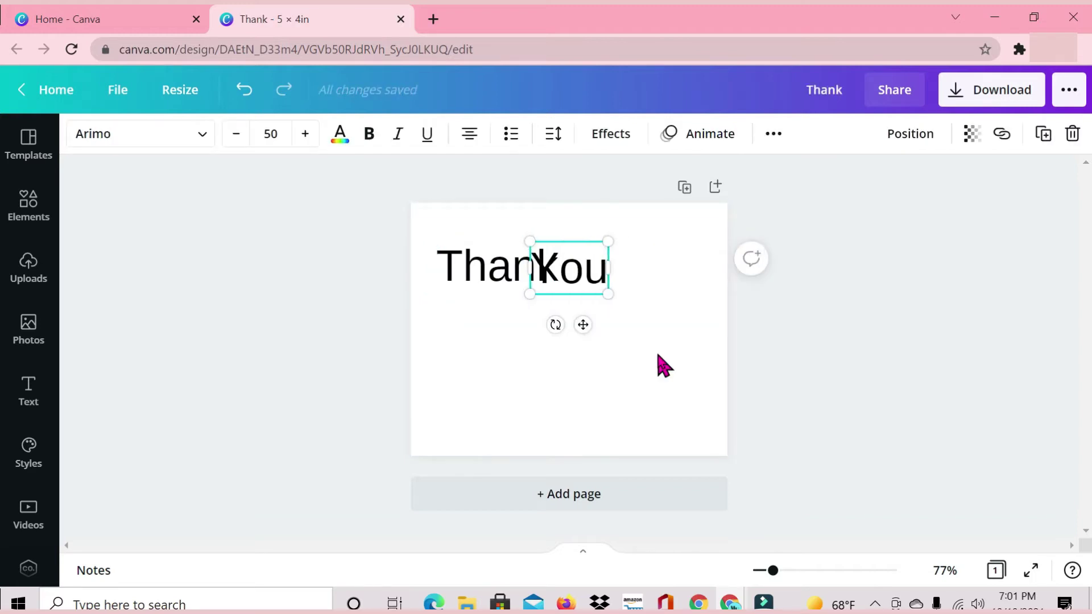
{"action": "type", "text": "!"}
{"action": "left_click_drag", "start_coordinate": [581, 325], "coordinate": [465, 256]}
- Set both "Thank" and "You!" in the Caitlin font and enlarge them together to about size 71.8
{"action": "left_click", "coordinate": [597, 346]}
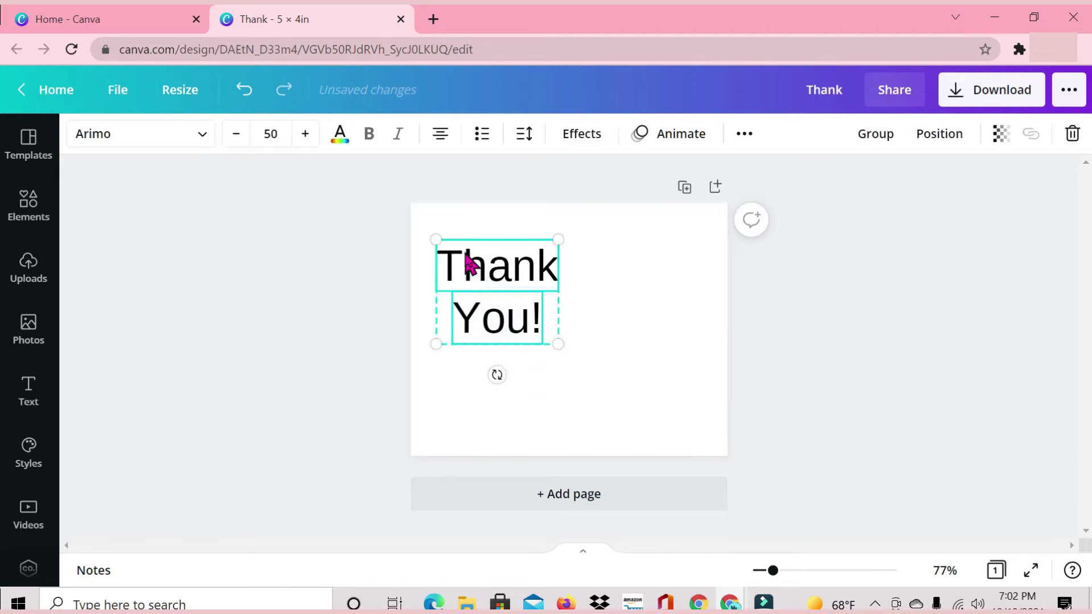
{"action": "left_click", "coordinate": [199, 135]}
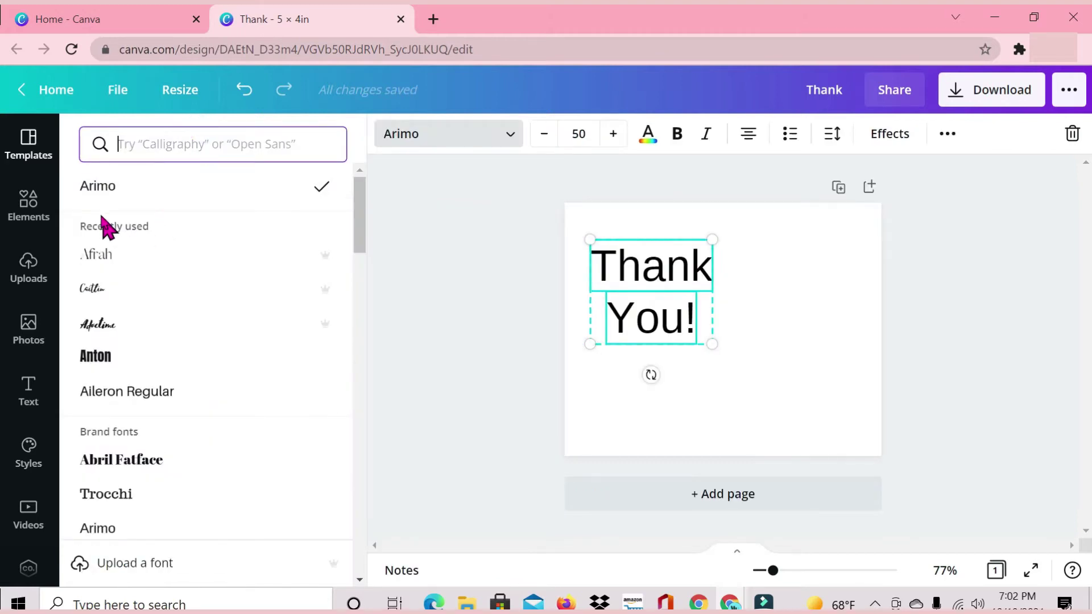
{"action": "left_click", "coordinate": [104, 290]}
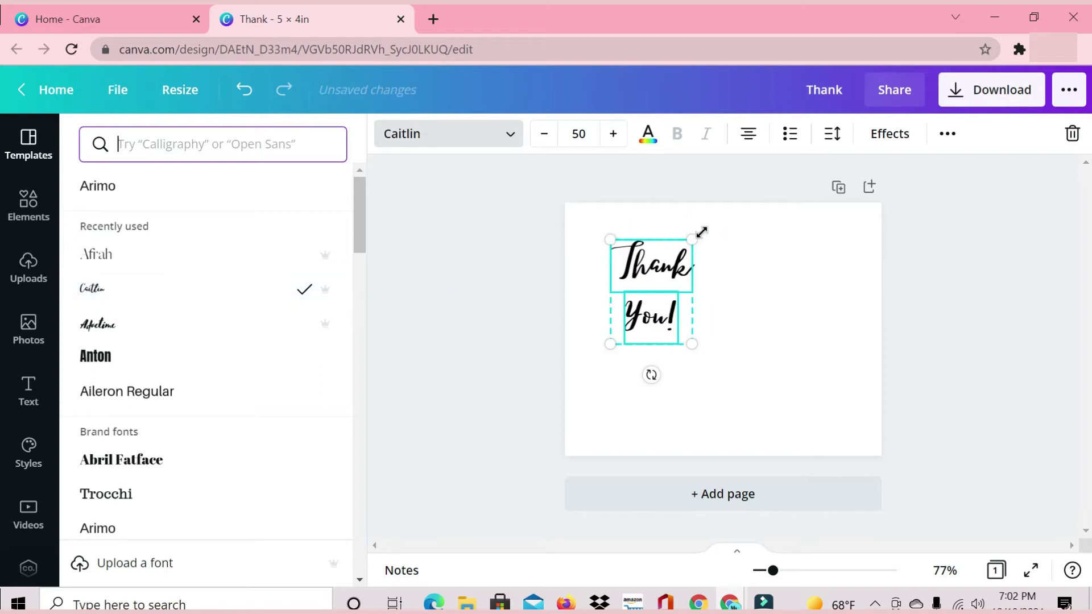
{"action": "left_click_drag", "start_coordinate": [698, 232], "coordinate": [743, 224]}
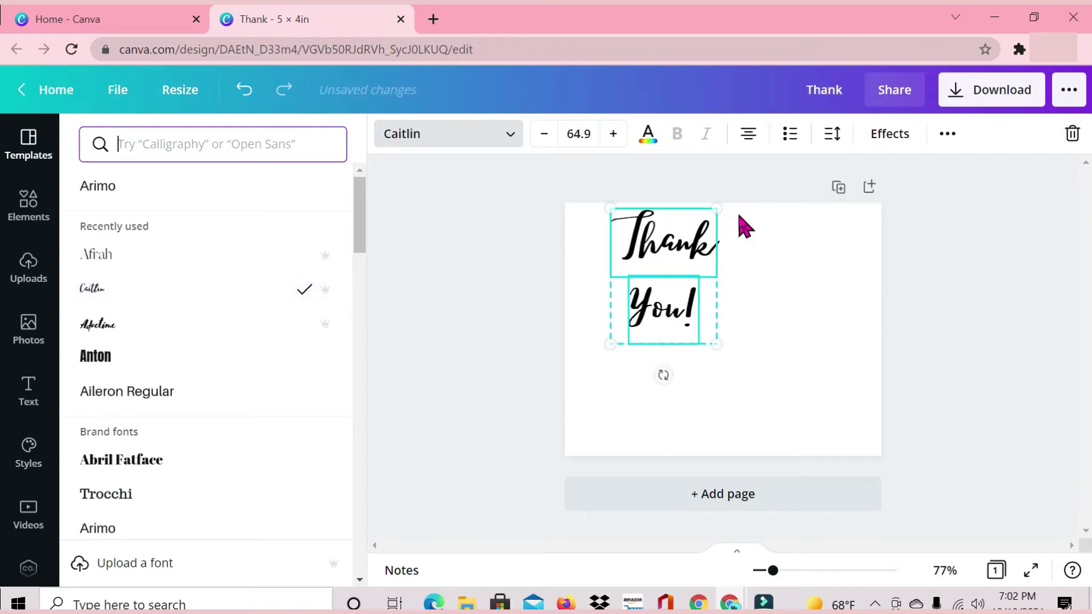
{"action": "left_click_drag", "start_coordinate": [604, 348], "coordinate": [587, 356]}
{"action": "left_click", "coordinate": [773, 318]}
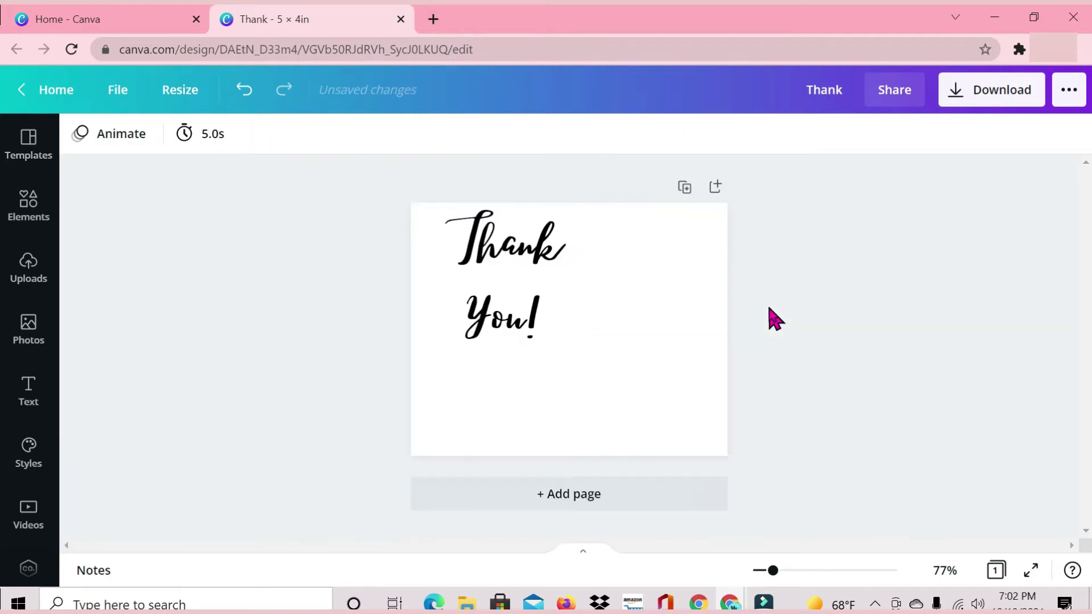
{"action": "left_click", "coordinate": [503, 278]}
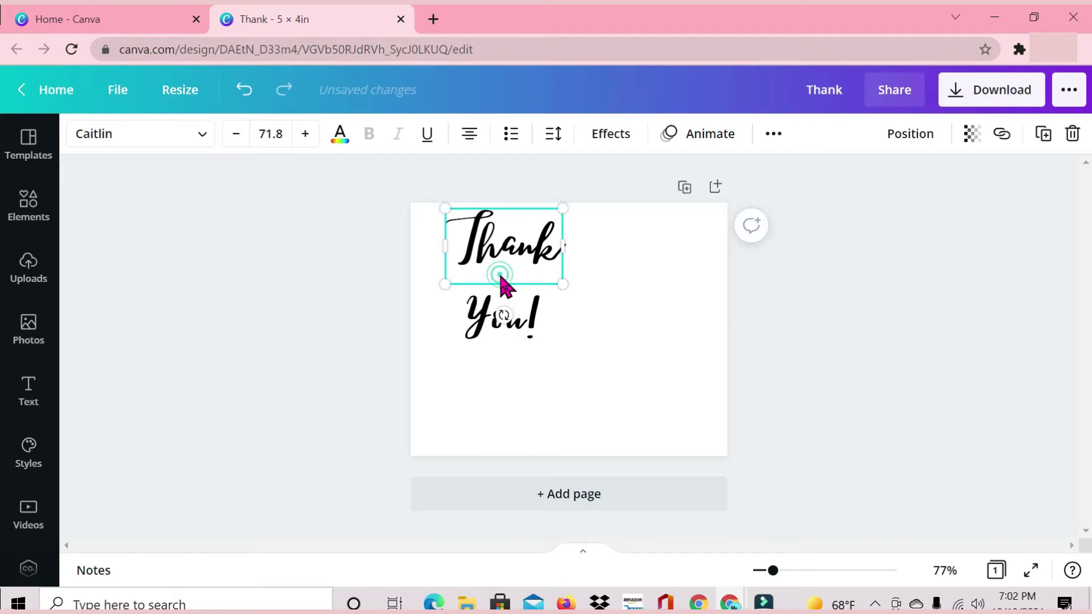
{"action": "left_click", "coordinate": [194, 135]}
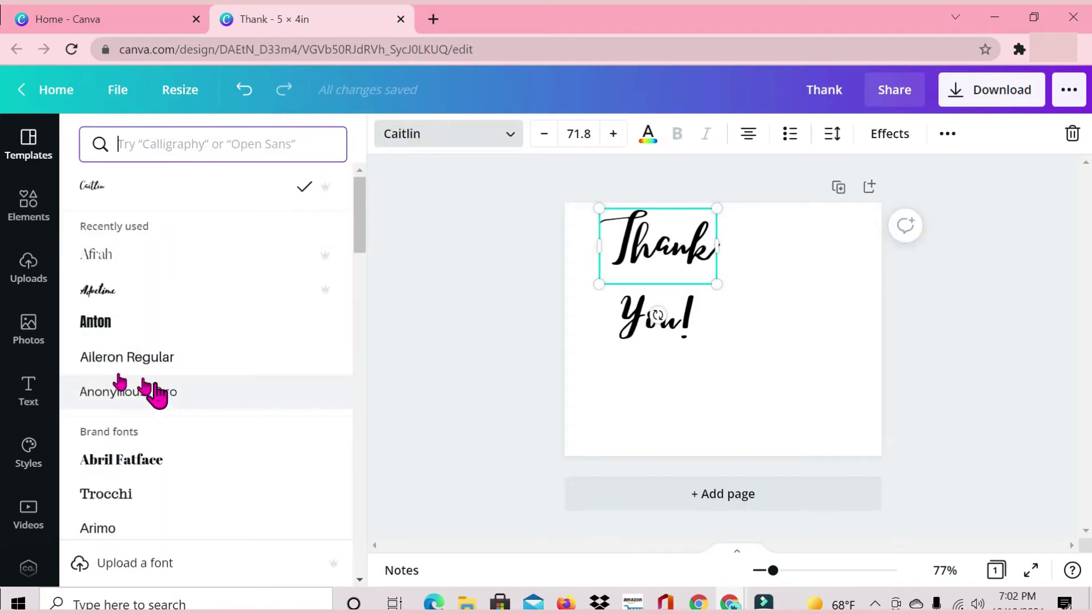
{"action": "left_click", "coordinate": [26, 395]}
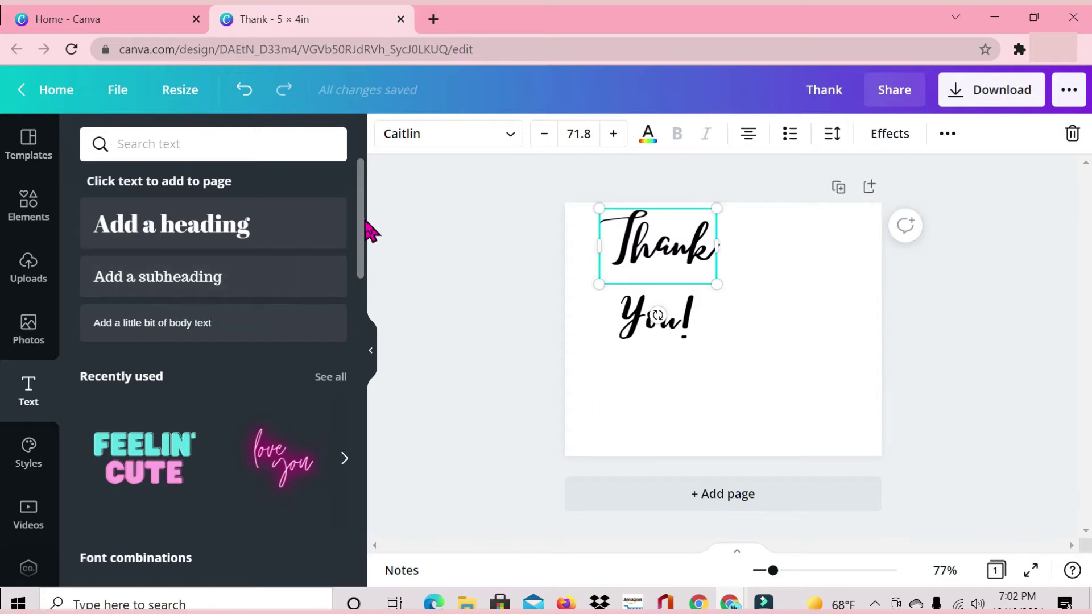
{"action": "left_click_drag", "start_coordinate": [363, 234], "coordinate": [373, 192]}
{"action": "left_click", "coordinate": [377, 362]}
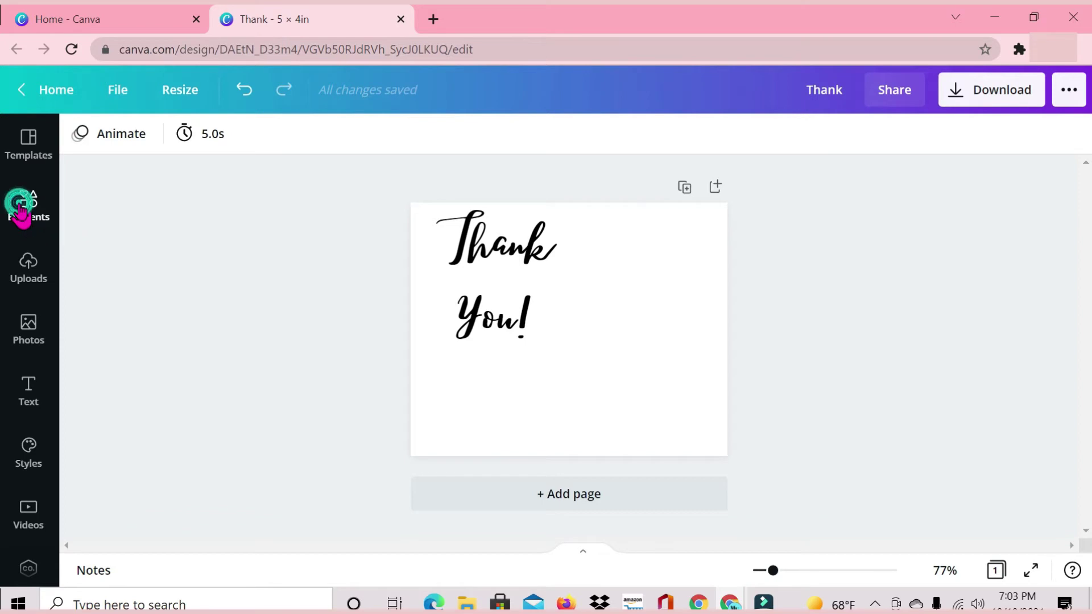
- Add the solid black Instagram icon from an "instagram" elements search, shrunk to a small icon to the lower right of "You!"
{"action": "left_click", "coordinate": [23, 208]}
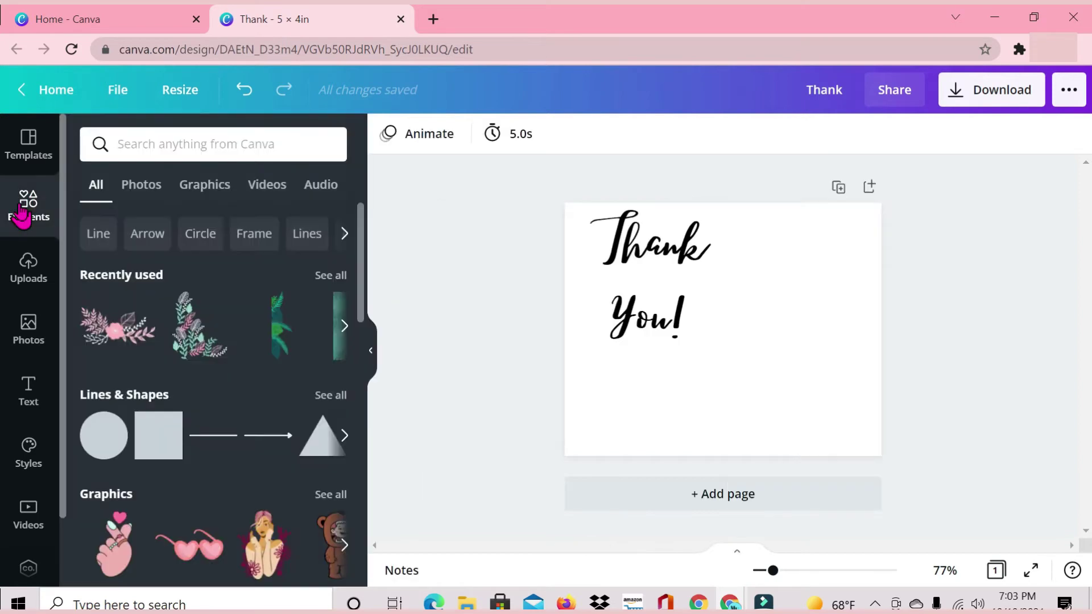
{"action": "left_click", "coordinate": [216, 139]}
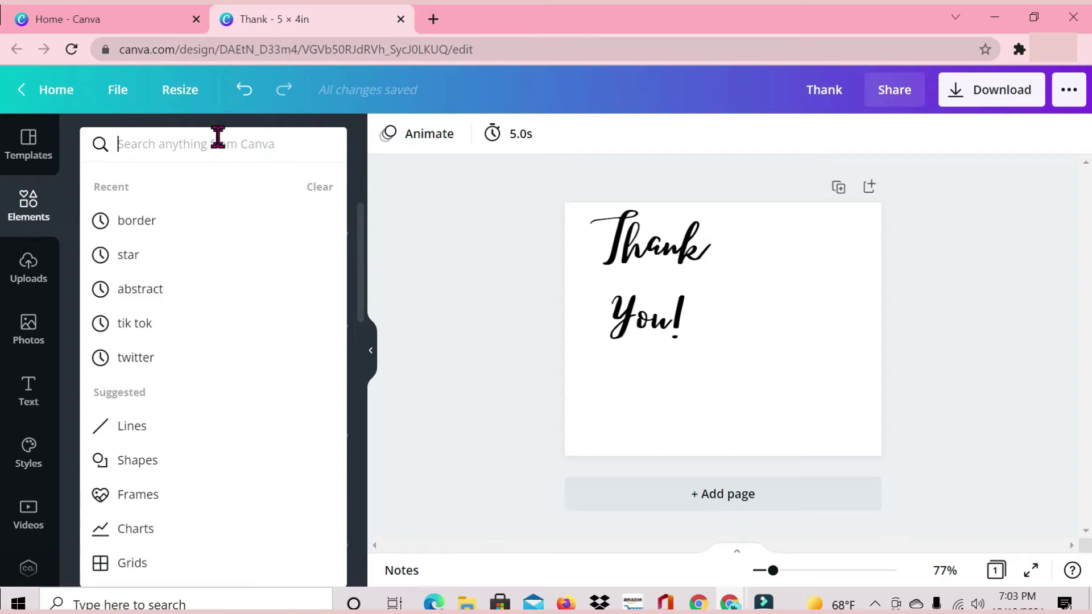
{"action": "type", "text": "instagr"}
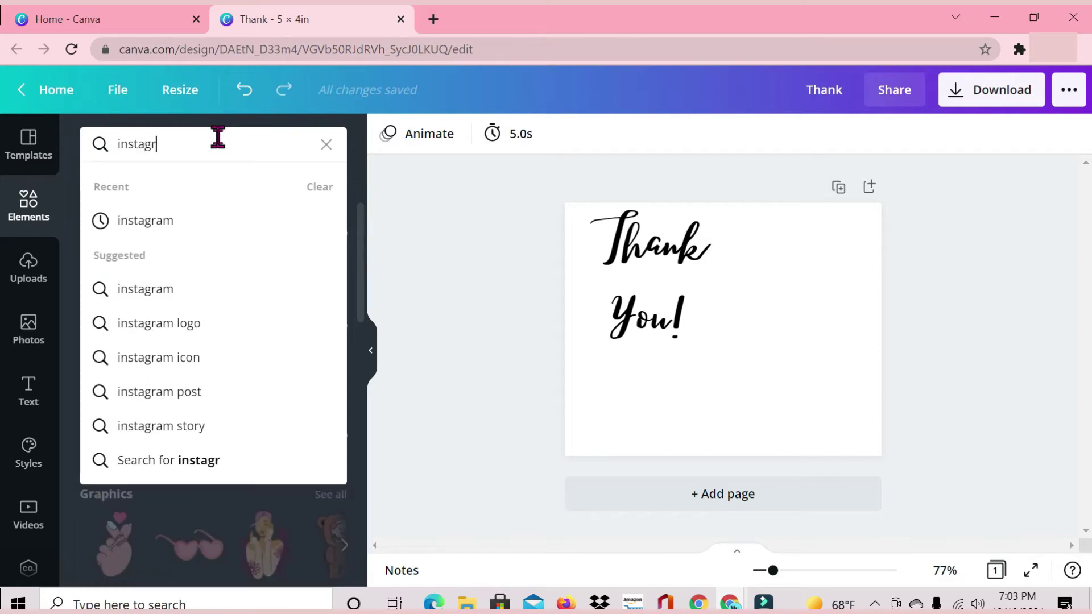
{"action": "type", "text": "am"}
{"action": "key", "text": "Return"}
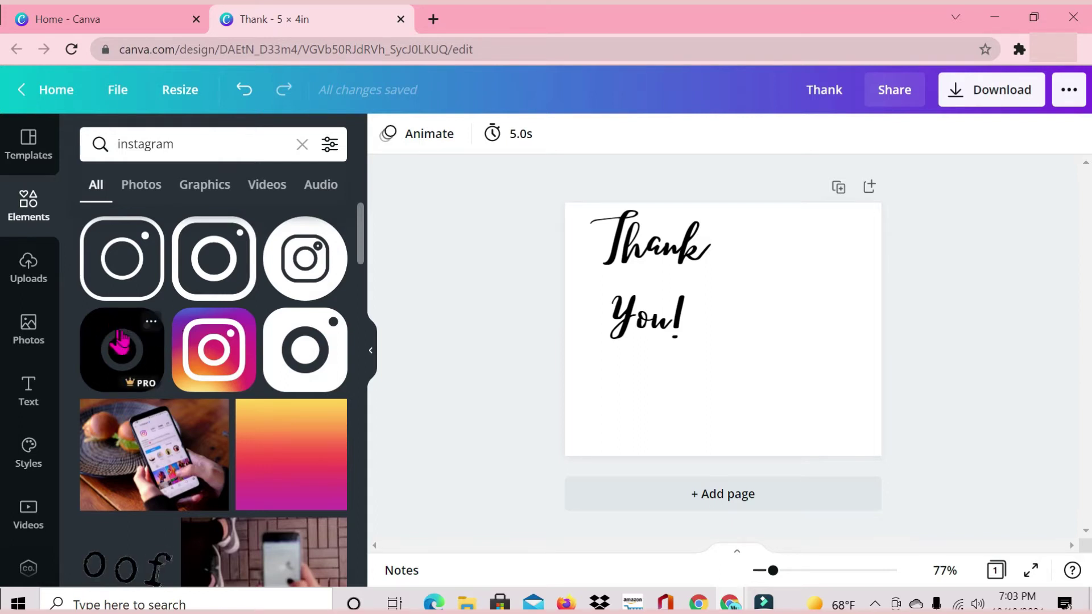
{"action": "left_click", "coordinate": [127, 336]}
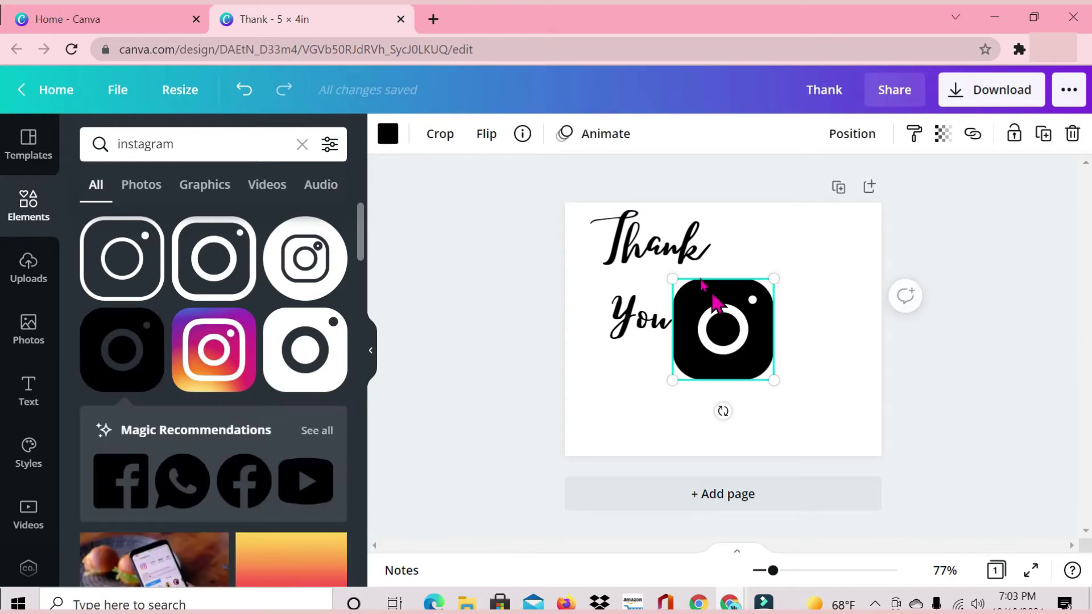
{"action": "left_click_drag", "start_coordinate": [673, 277], "coordinate": [757, 364]}
{"action": "left_click_drag", "start_coordinate": [782, 415], "coordinate": [798, 398]}
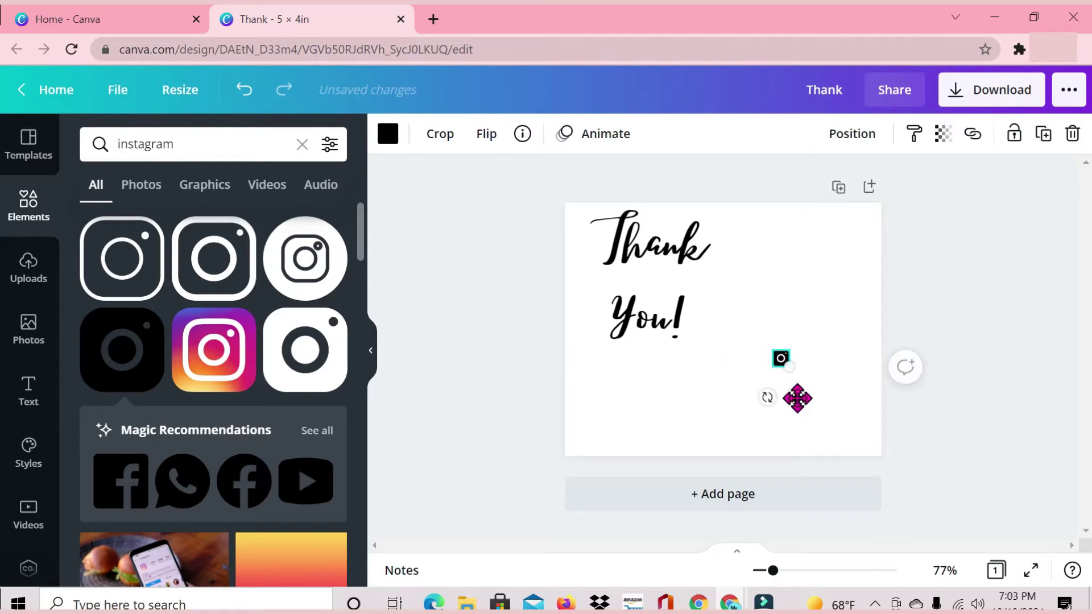
{"action": "left_click", "coordinate": [723, 402]}
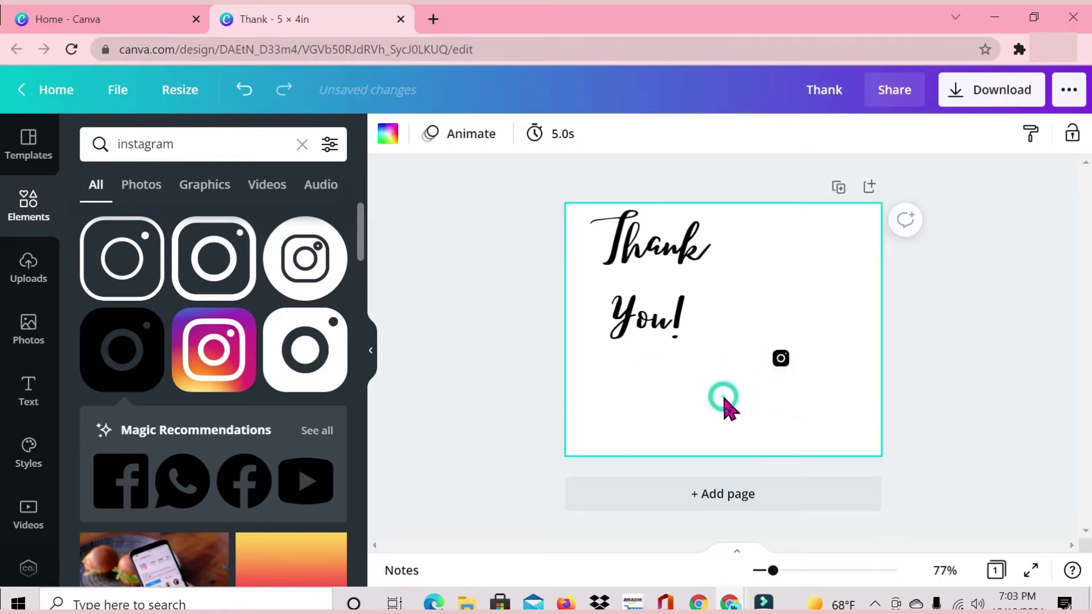
- Add the black speech-bubble bird icon from a "twitter" elements search, shrunk and aligned directly below the Instagram icon
{"action": "left_click", "coordinate": [206, 147]}
{"action": "type", "text": "twit"}
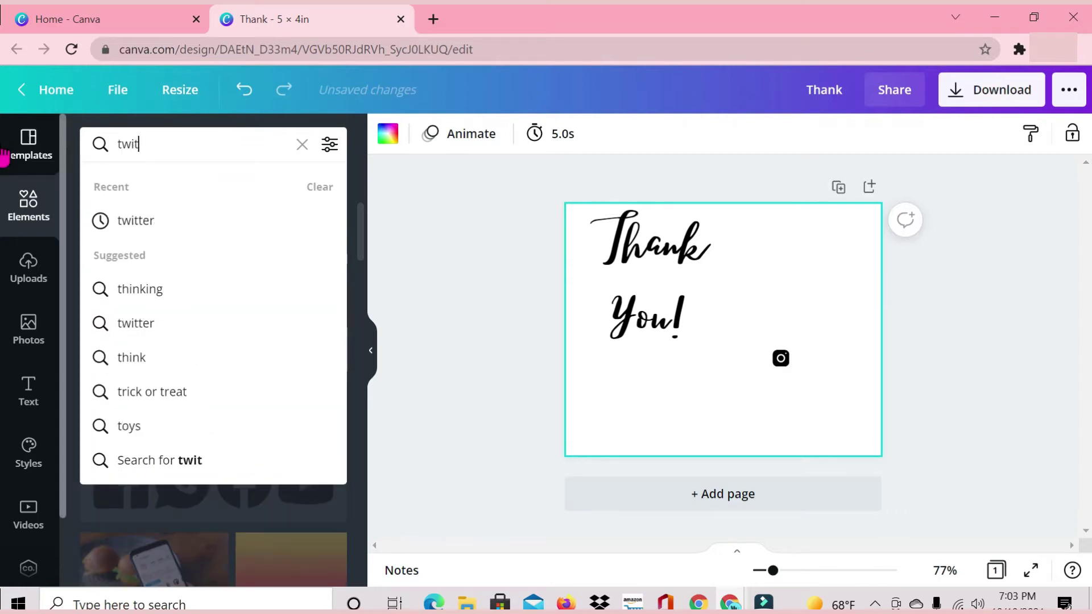
{"action": "type", "text": "ter"}
{"action": "key", "text": "Return"}
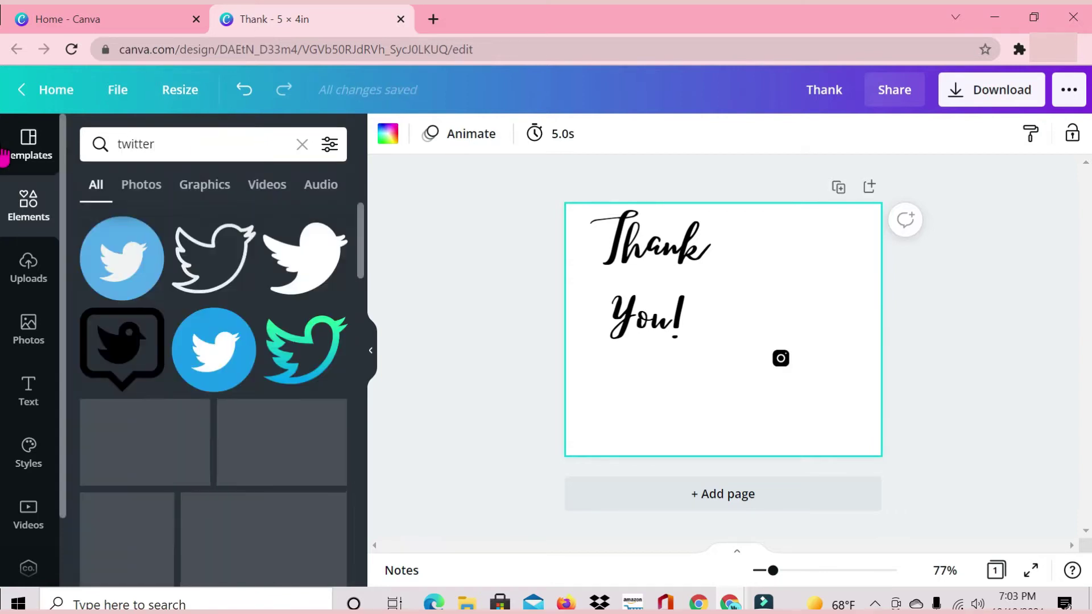
{"action": "left_click", "coordinate": [141, 344]}
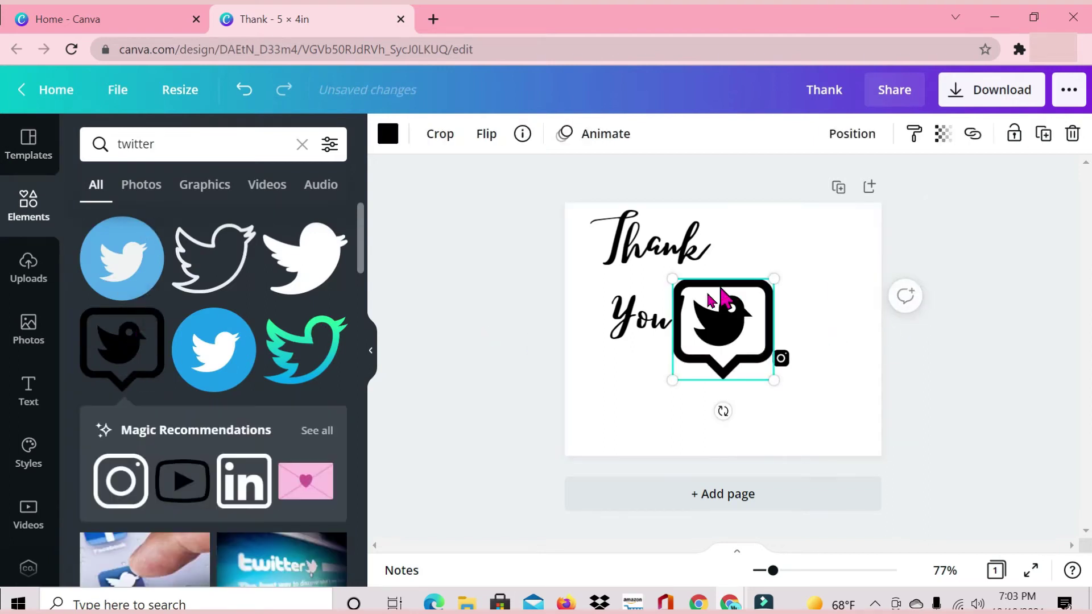
{"action": "left_click_drag", "start_coordinate": [672, 281], "coordinate": [760, 369]}
{"action": "left_click_drag", "start_coordinate": [782, 417], "coordinate": [801, 430]}
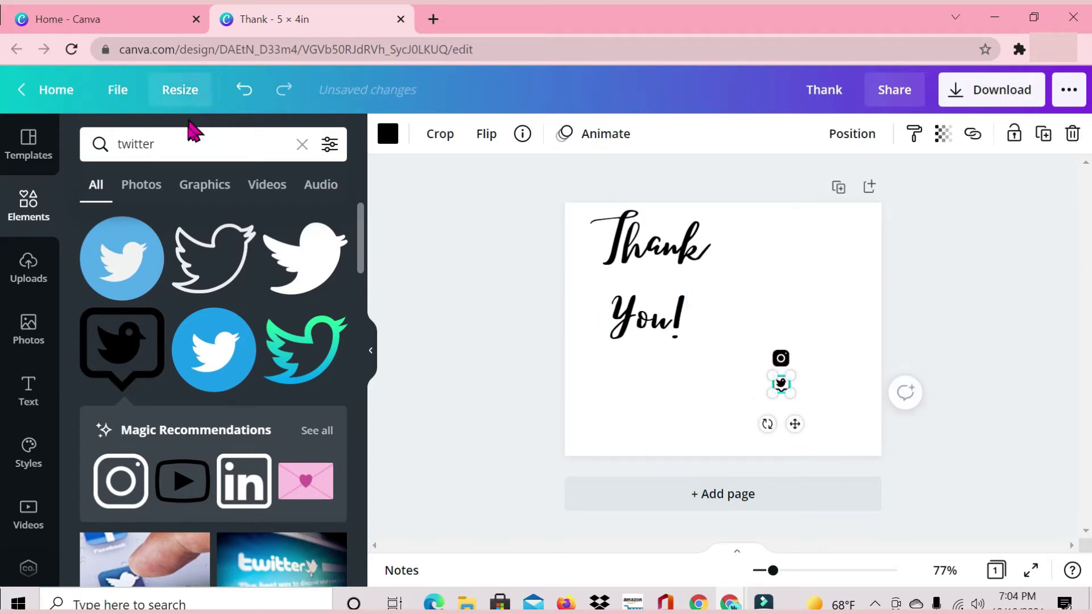
- Add the black square-framed TikTok icon from a "tik tok" elements search, shrunk and aligned directly below the bird icon
{"action": "left_click", "coordinate": [189, 139]}
{"action": "key", "text": "BackSpace"}
{"action": "key", "text": "BackSpace"}
{"action": "key", "text": "BackSpace"}
{"action": "key", "text": "BackSpace"}
{"action": "key", "text": "BackSpace"}
{"action": "key", "text": "BackSpace"}
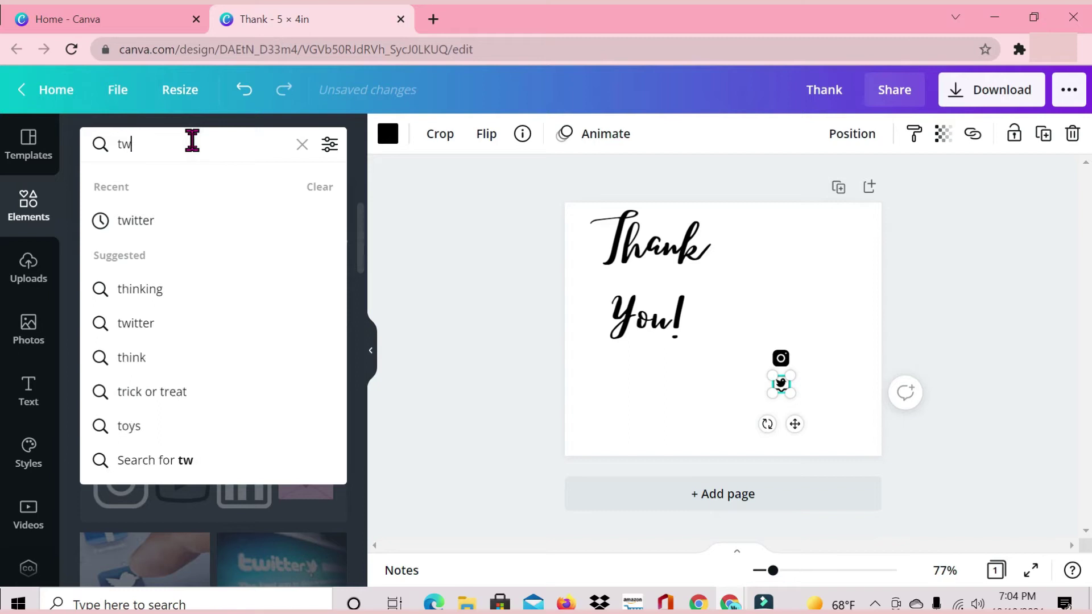
{"action": "type", "text": "ik tok"}
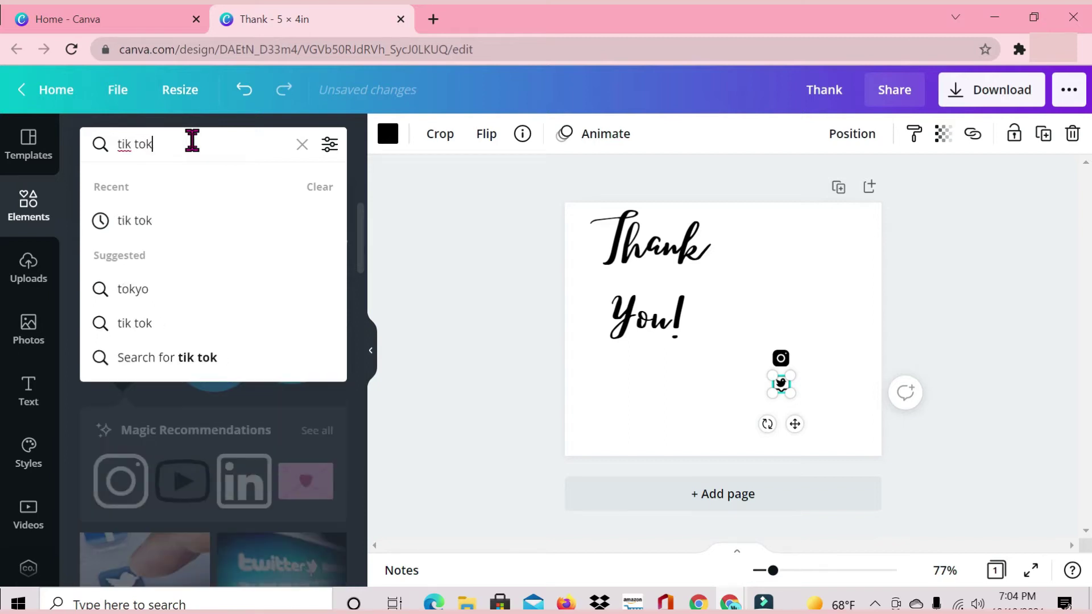
{"action": "key", "text": "Return"}
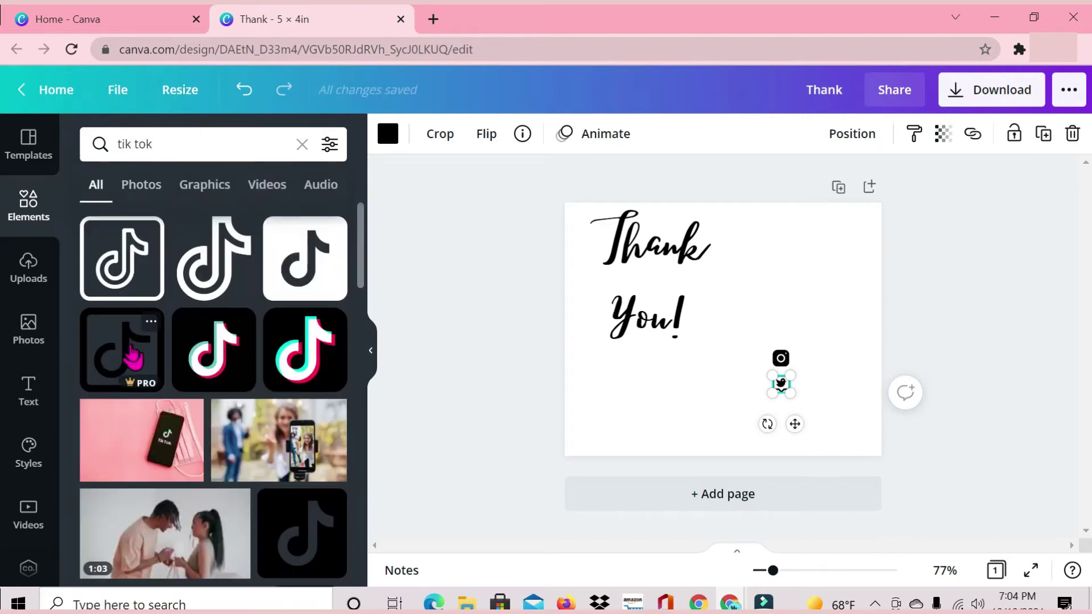
{"action": "left_click", "coordinate": [130, 353]}
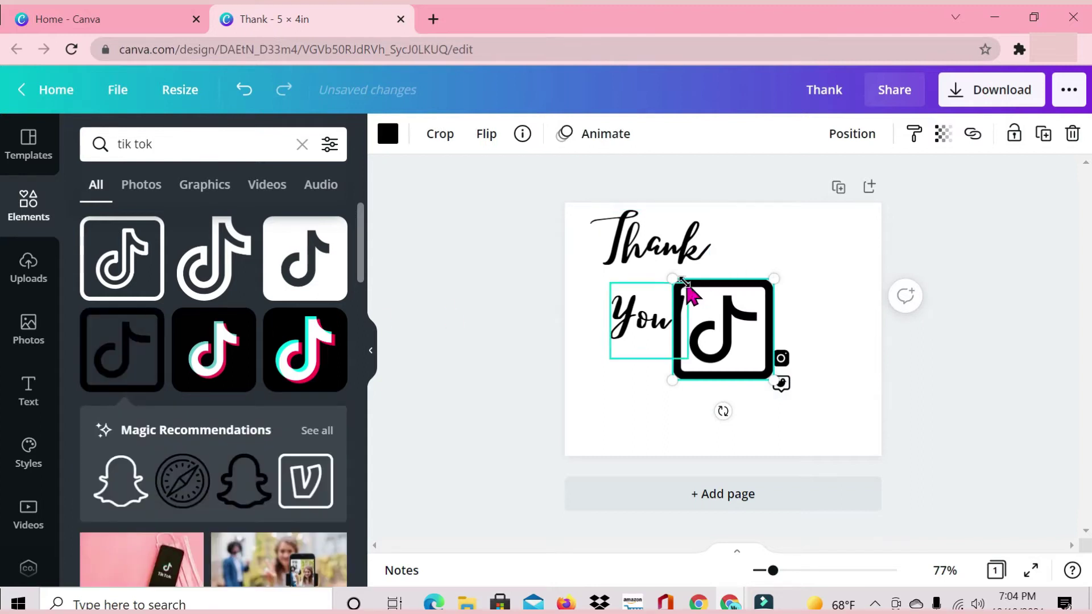
{"action": "left_click_drag", "start_coordinate": [673, 279], "coordinate": [765, 372]}
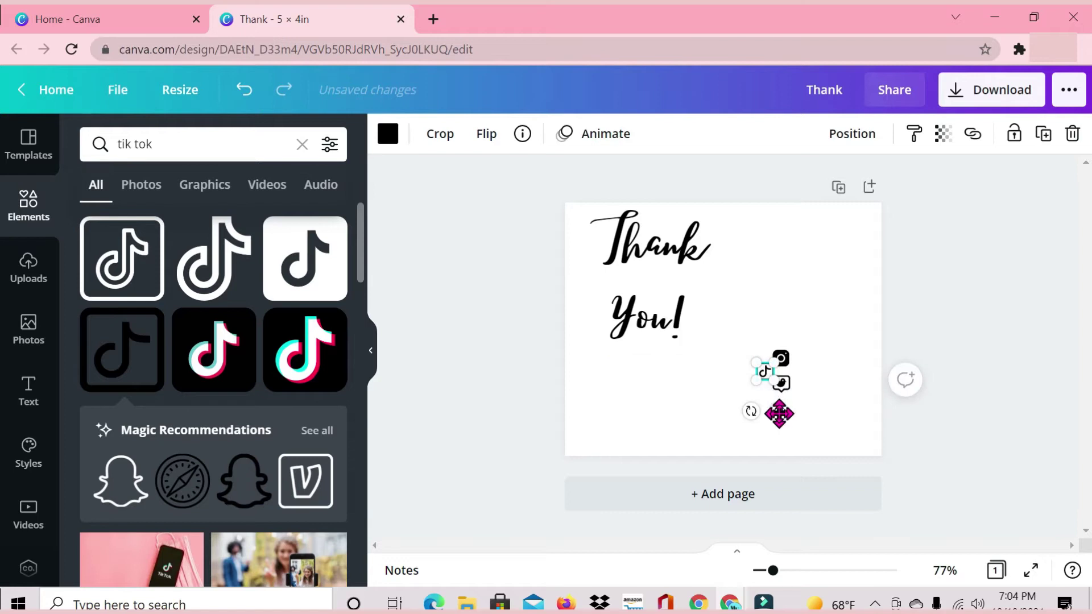
{"action": "left_click_drag", "start_coordinate": [779, 412], "coordinate": [795, 453]}
{"action": "left_click", "coordinate": [795, 319]}
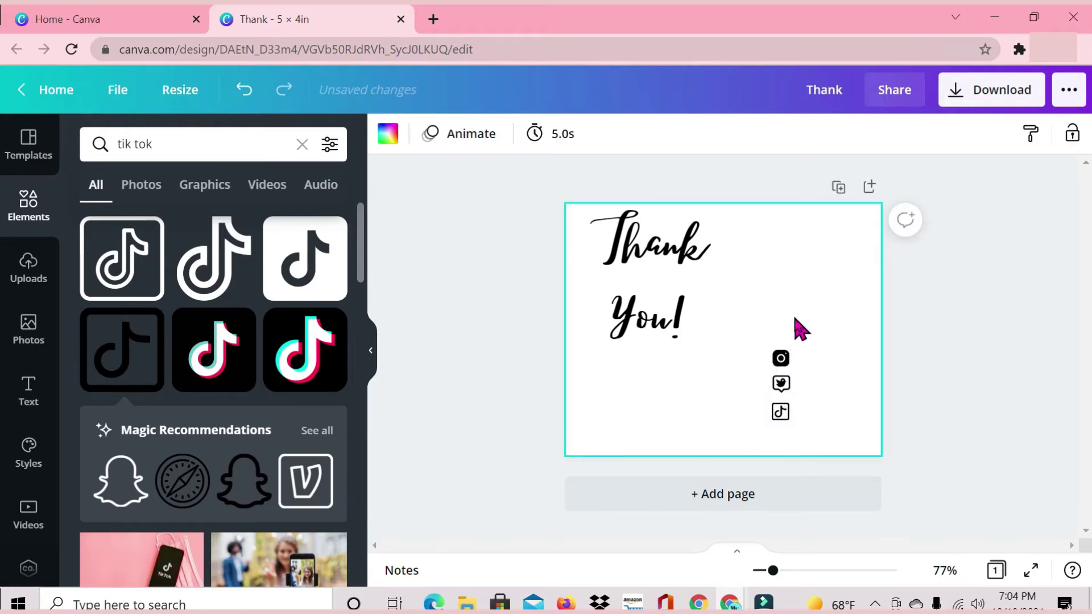
- Add a text box reading "let's connect", enlarged to about size 31.4, just above the Instagram icon
{"action": "key", "text": "t"}
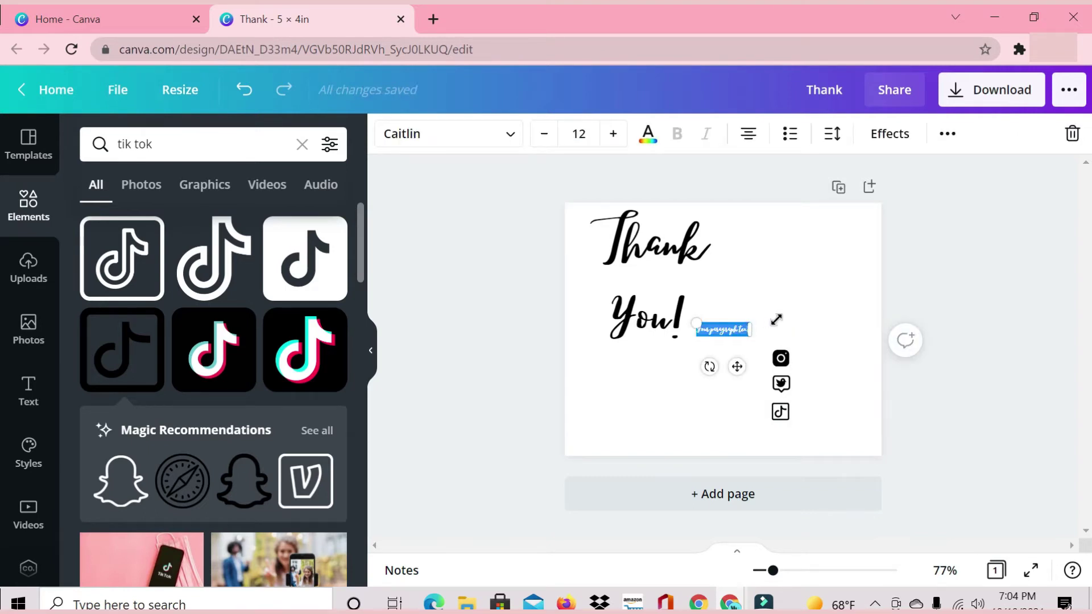
{"action": "left_click_drag", "start_coordinate": [776, 320], "coordinate": [786, 317]}
{"action": "type", "text": "a"}
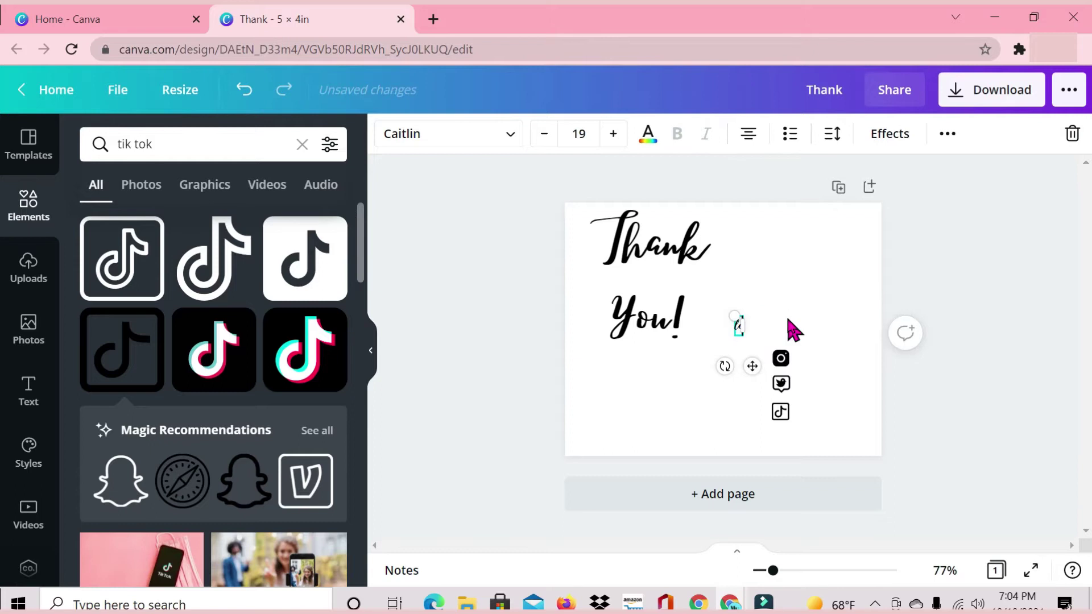
{"action": "type", "text": "et's connect"}
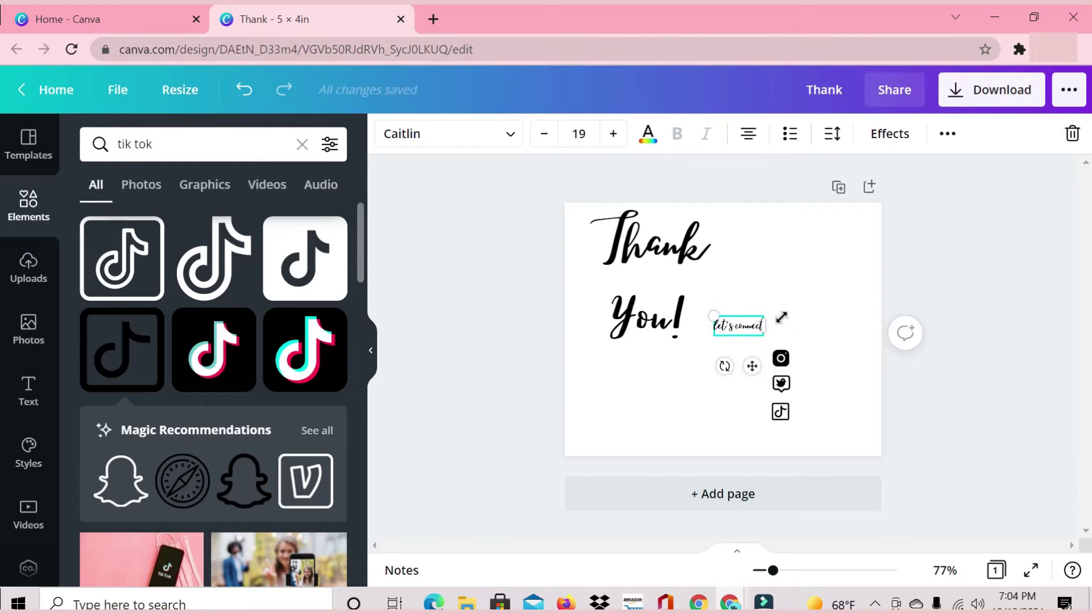
{"action": "left_click_drag", "start_coordinate": [798, 306], "coordinate": [804, 305]}
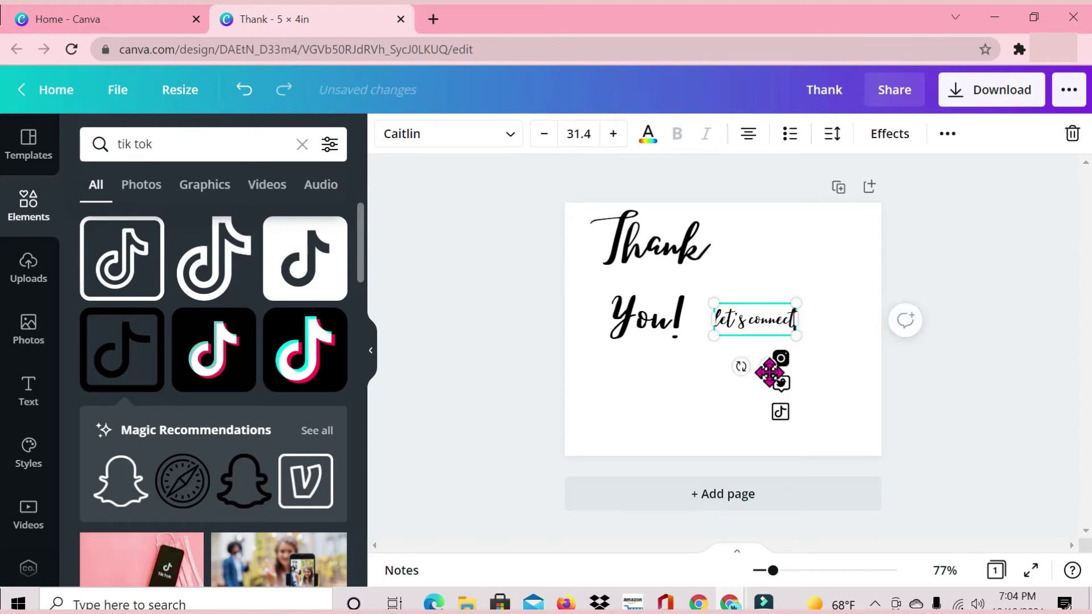
{"action": "left_click_drag", "start_coordinate": [768, 371], "coordinate": [803, 377]}
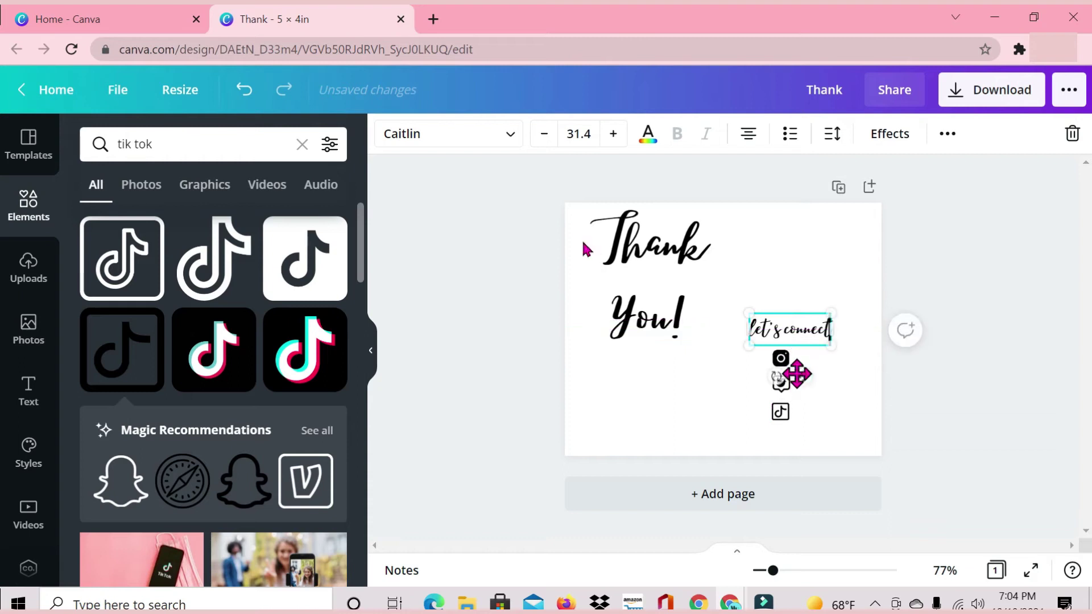
- Shrink "let's connect" to about size 27.9 and align its left edge with the icon column
{"action": "left_click", "coordinate": [613, 134]}
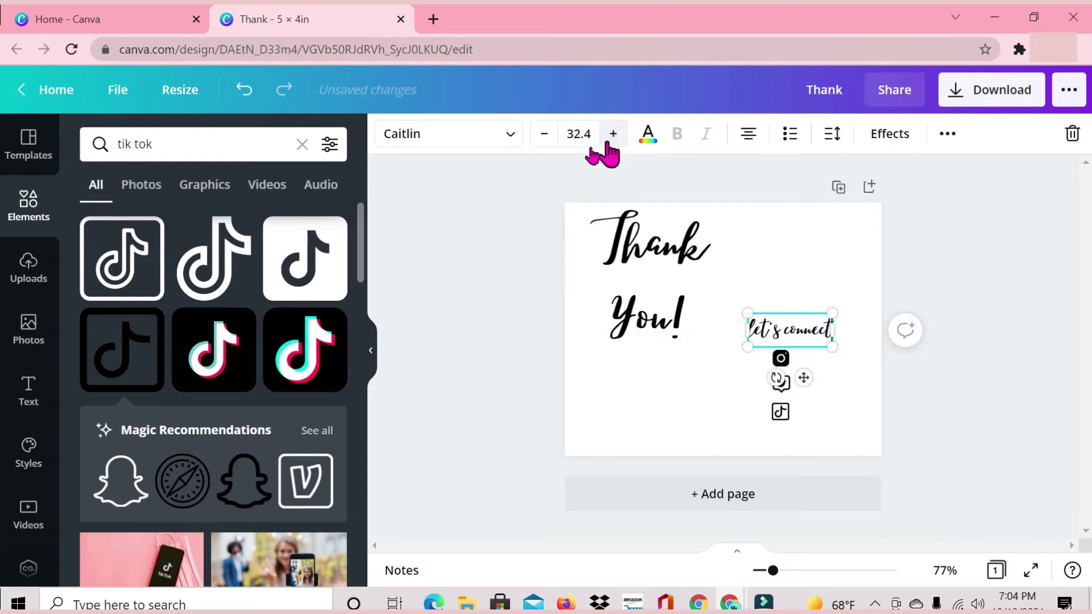
{"action": "left_click", "coordinate": [544, 136]}
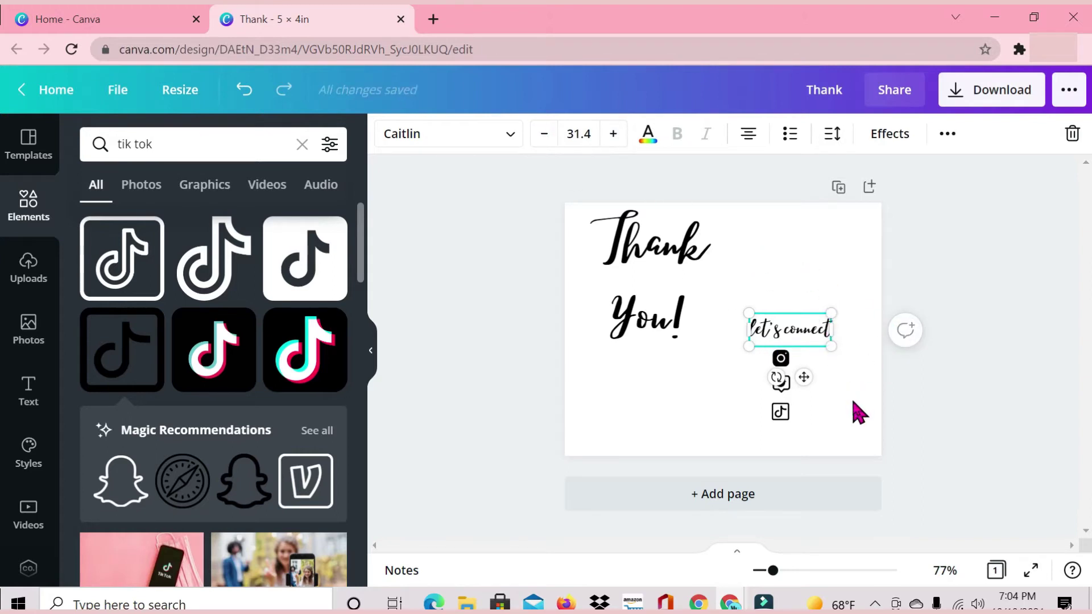
{"action": "left_click_drag", "start_coordinate": [747, 314], "coordinate": [758, 316]}
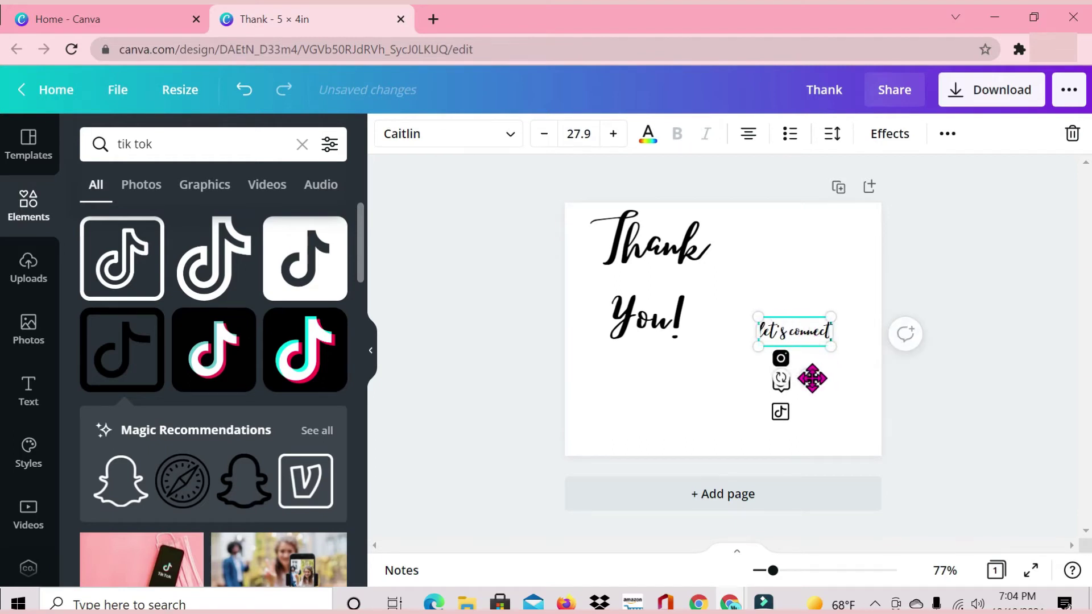
{"action": "left_click_drag", "start_coordinate": [811, 378], "coordinate": [823, 378]}
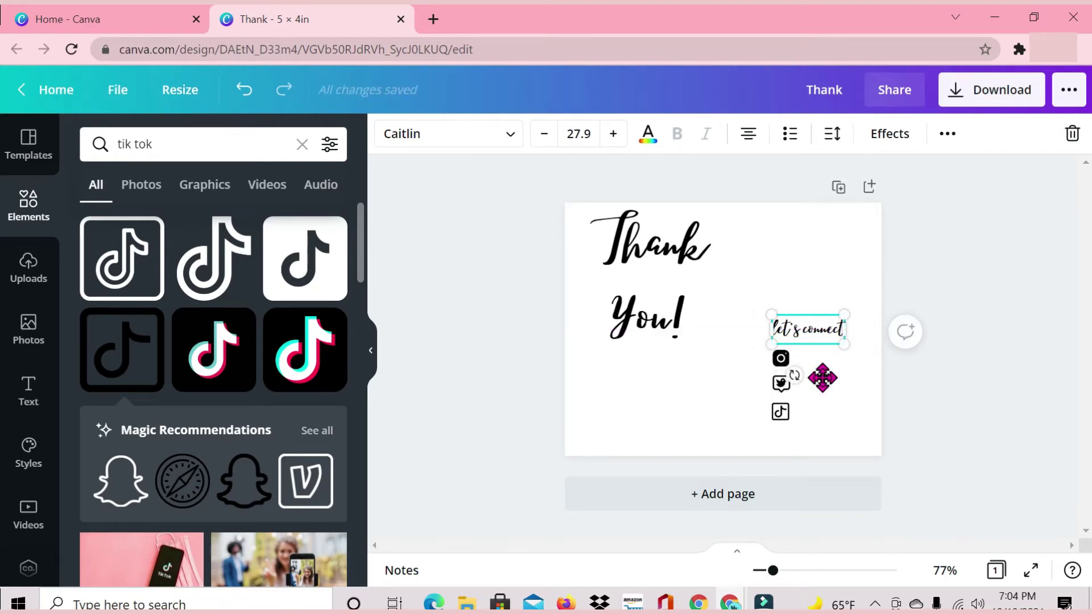
{"action": "right_click", "coordinate": [823, 378]}
{"action": "left_click", "coordinate": [717, 372]}
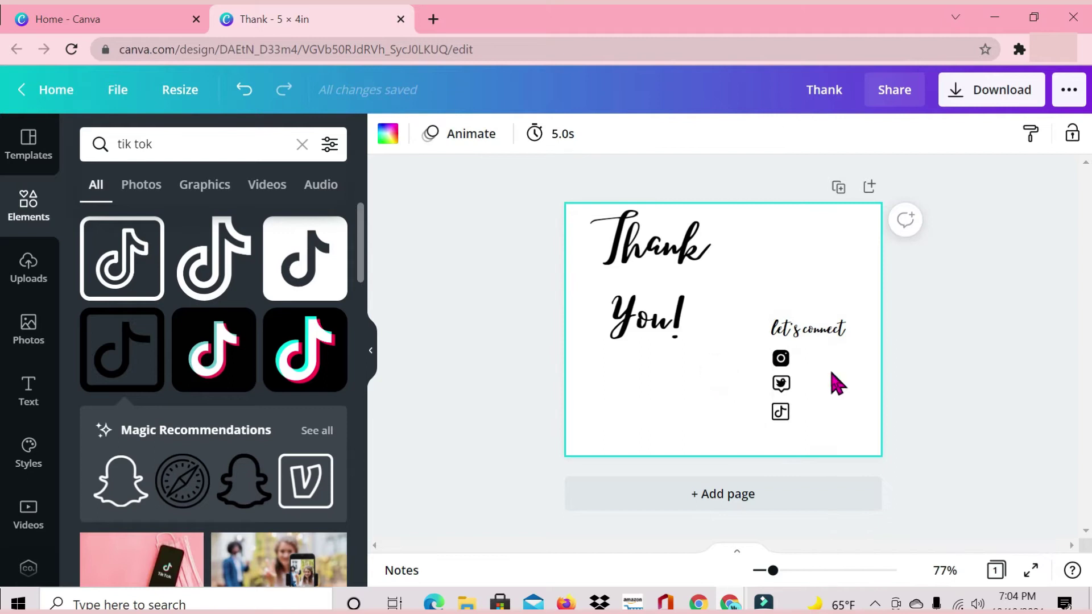
{"action": "key", "text": "t"}
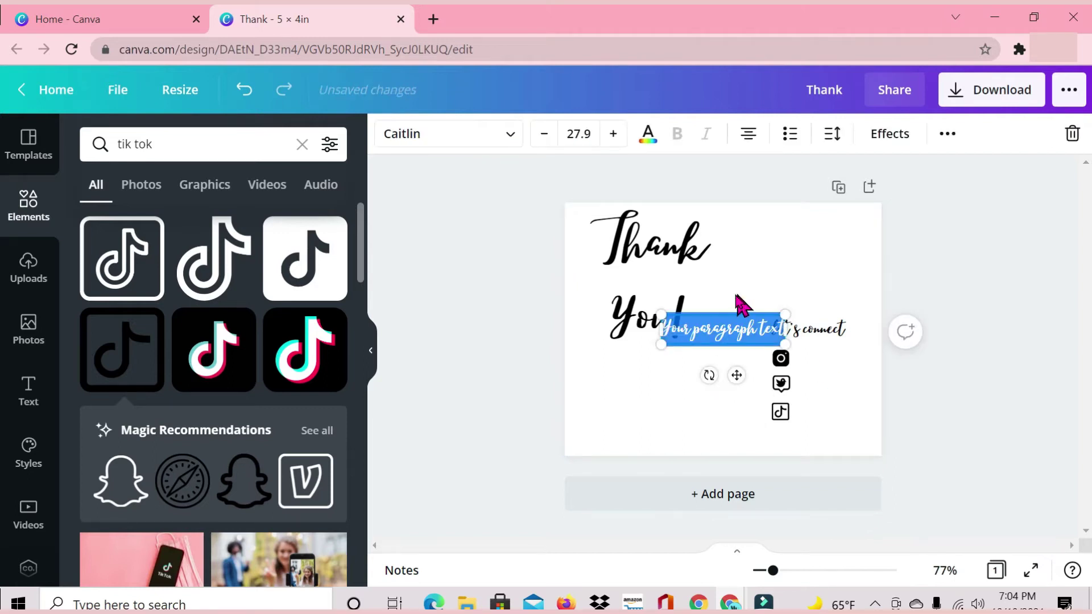
{"action": "left_click_drag", "start_coordinate": [735, 377], "coordinate": [704, 432]}
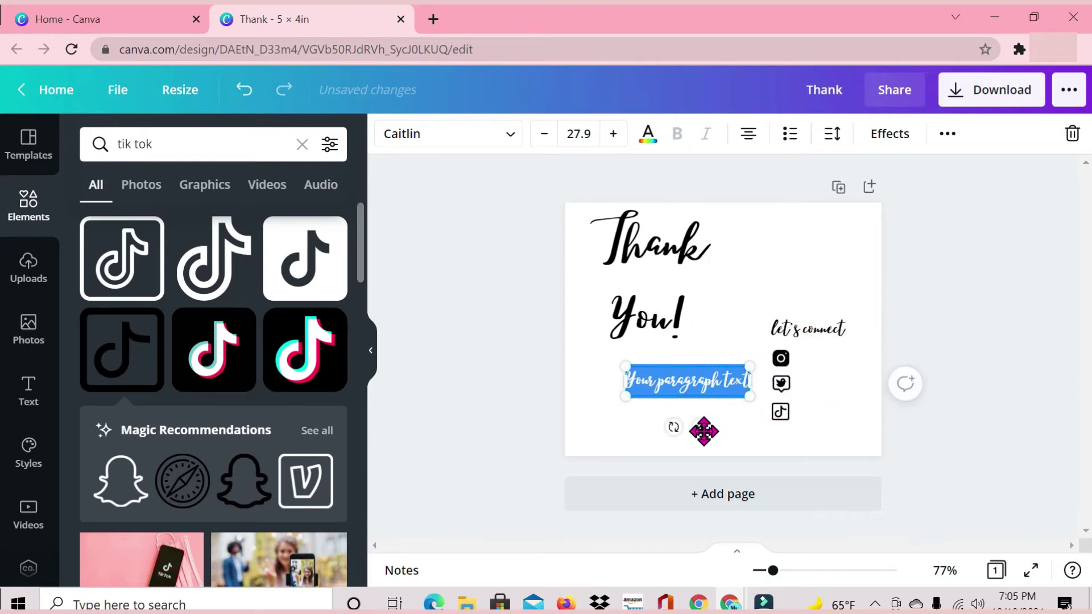
{"action": "type", "text": "@business"}
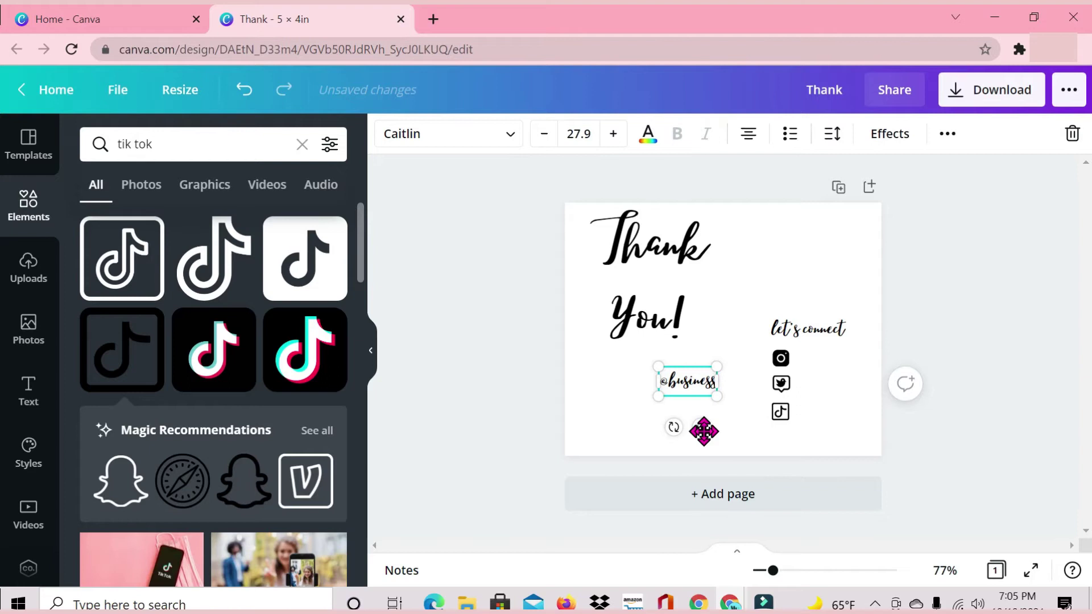
{"action": "type", "text": "name"}
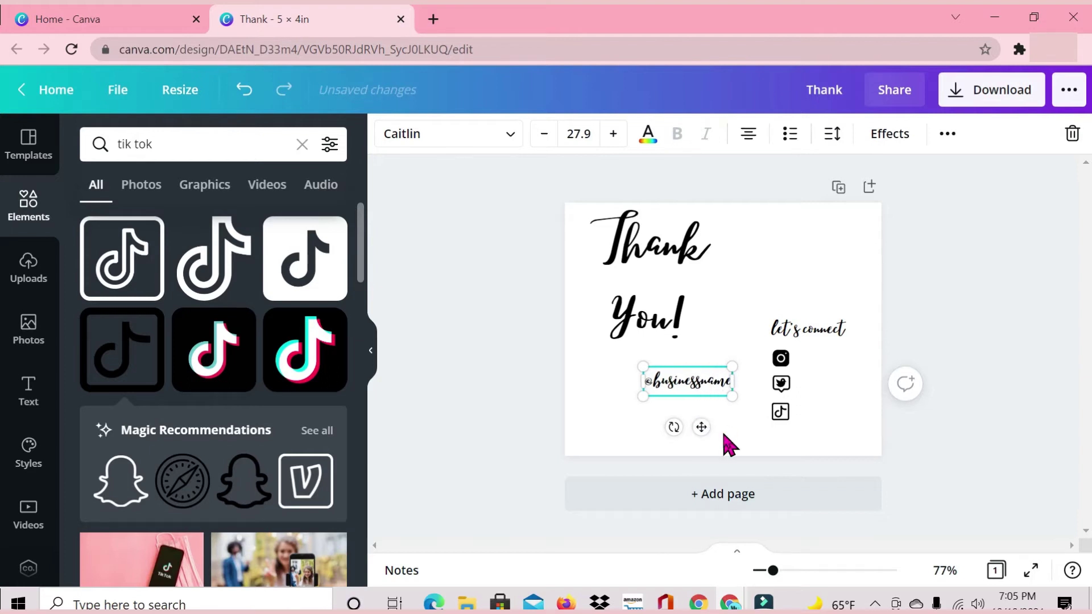
{"action": "left_click", "coordinate": [695, 381]}
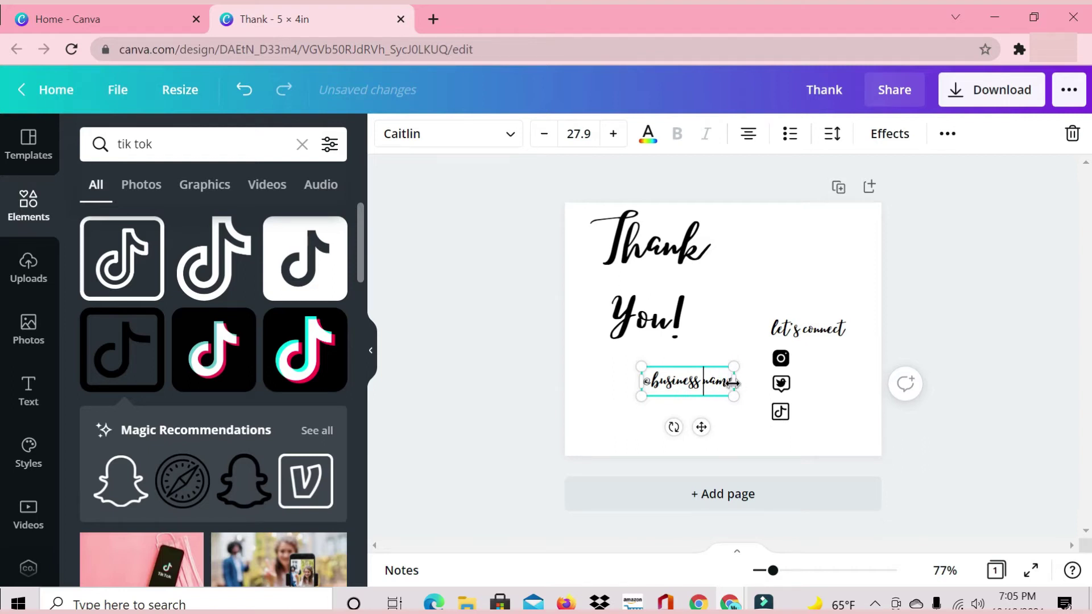
{"action": "left_click_drag", "start_coordinate": [730, 382], "coordinate": [637, 378]}
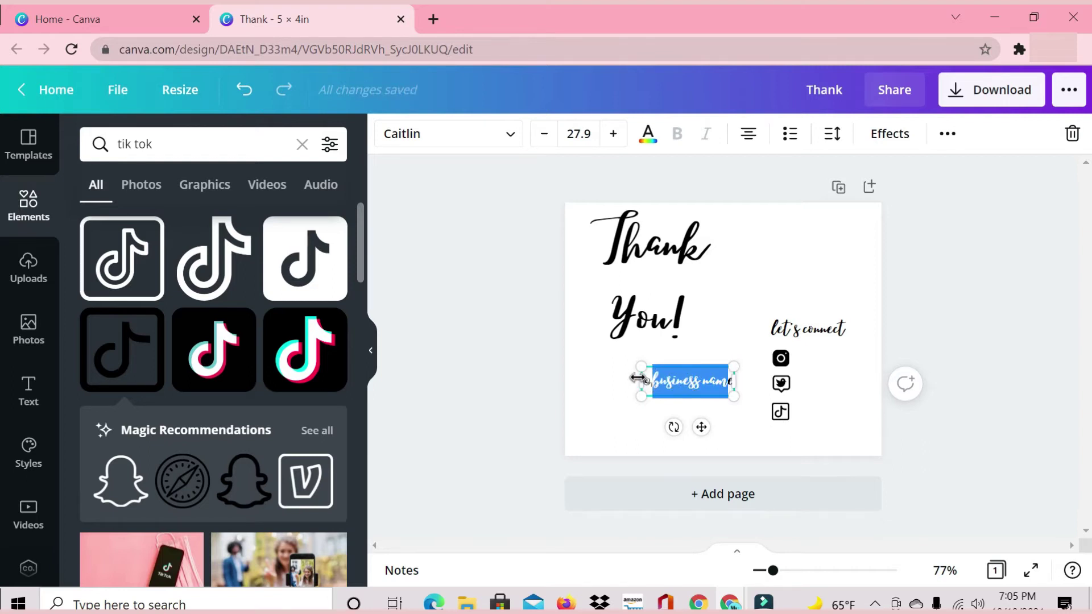
{"action": "key", "text": "BackSpace"}
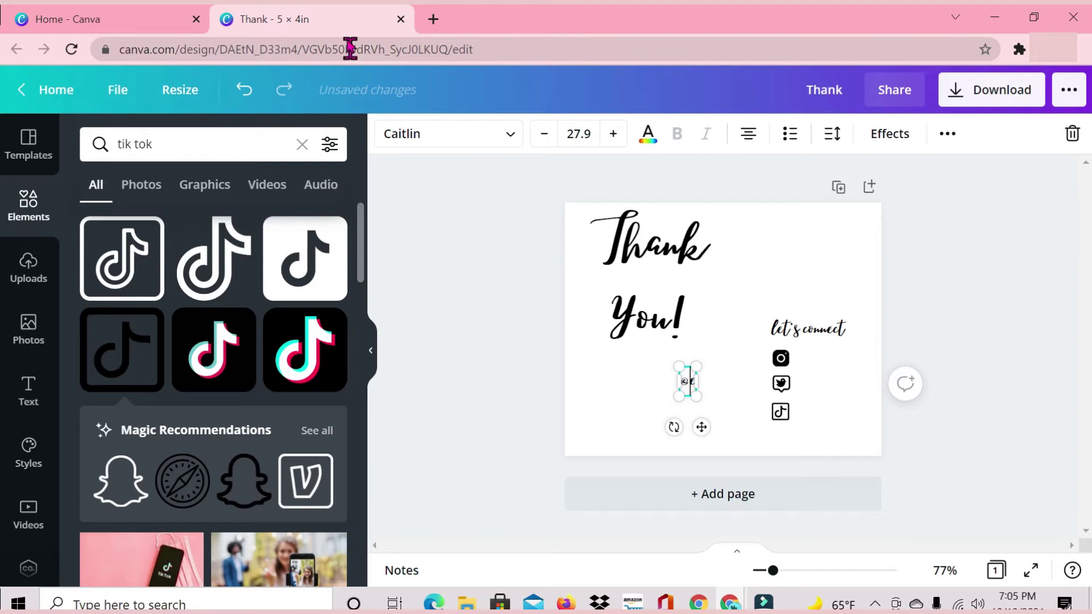
{"action": "left_click", "coordinate": [244, 90]}
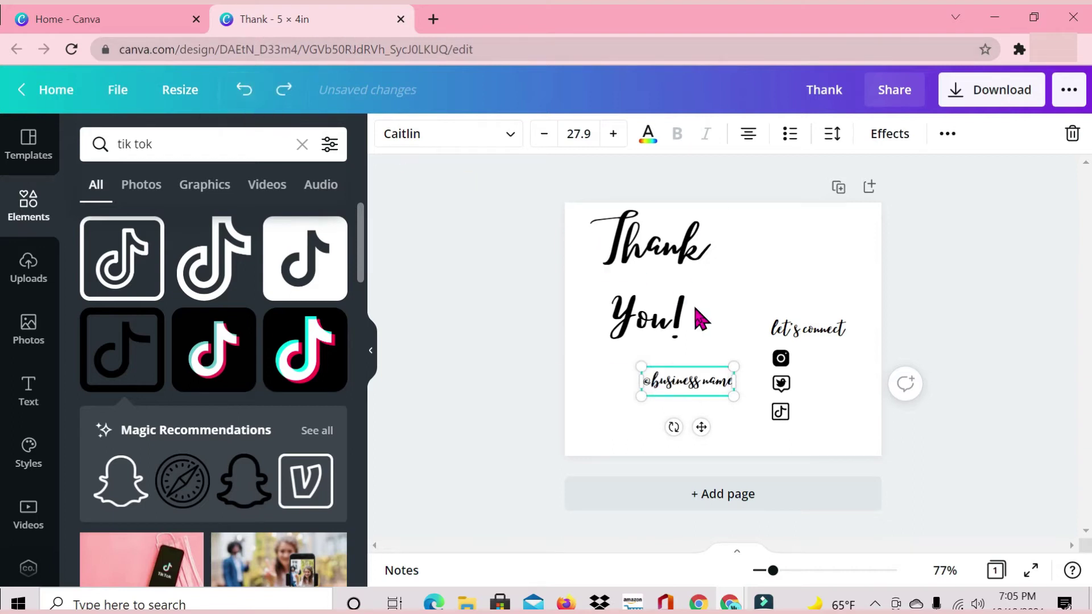
{"action": "triple_click", "coordinate": [682, 382]}
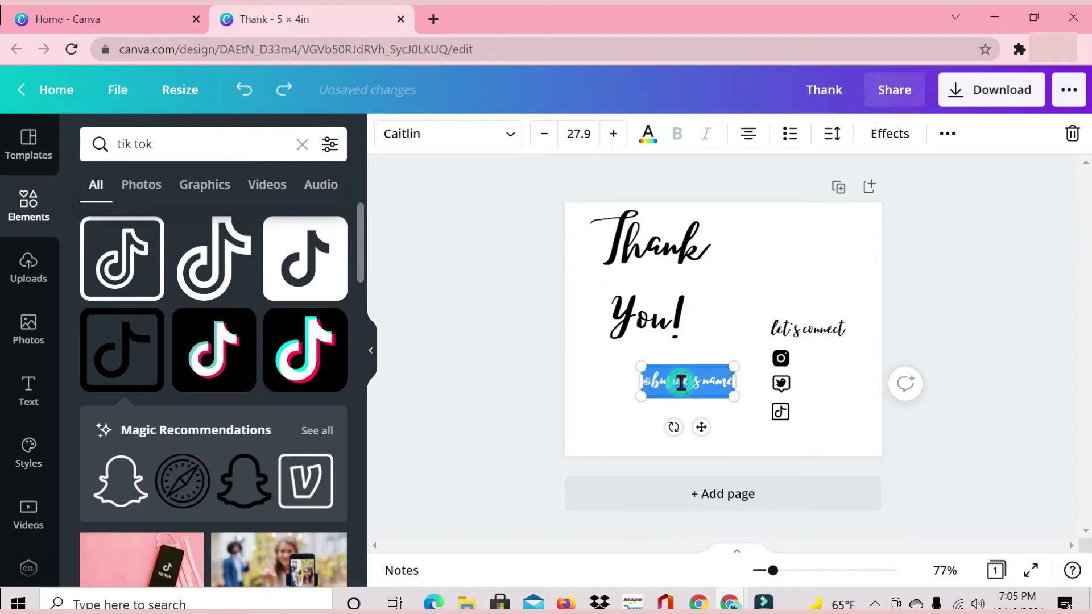
{"action": "left_click", "coordinate": [512, 136]}
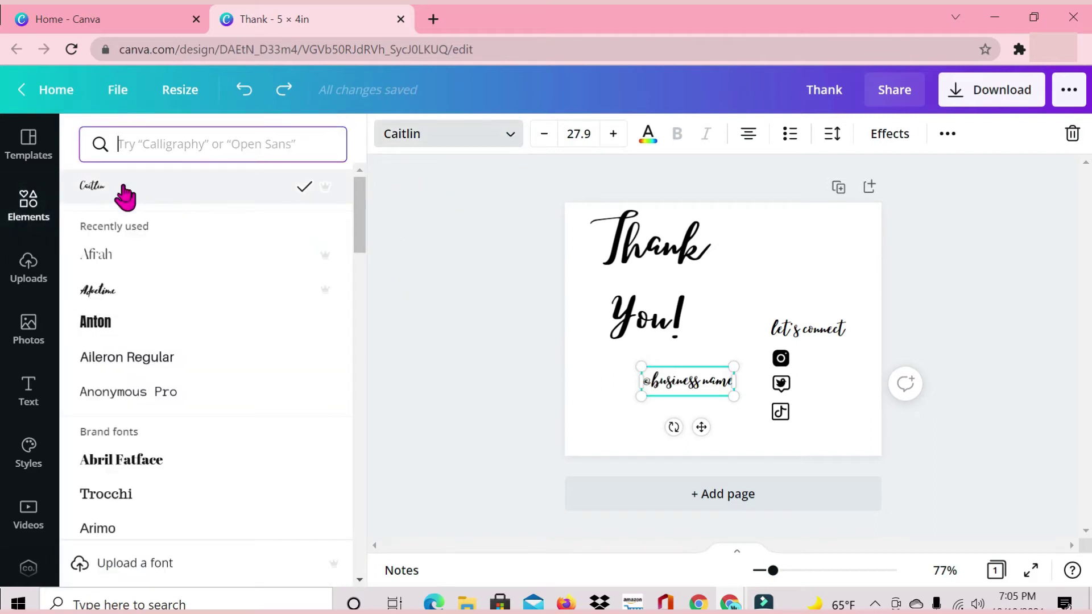
{"action": "left_click", "coordinate": [116, 255]}
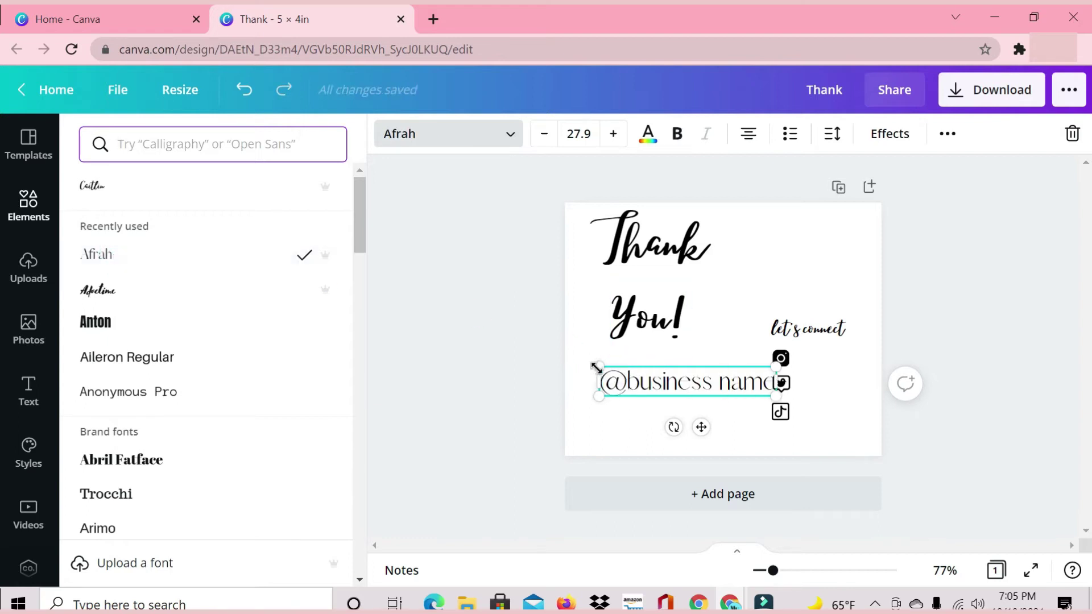
{"action": "left_click_drag", "start_coordinate": [600, 366], "coordinate": [711, 382]}
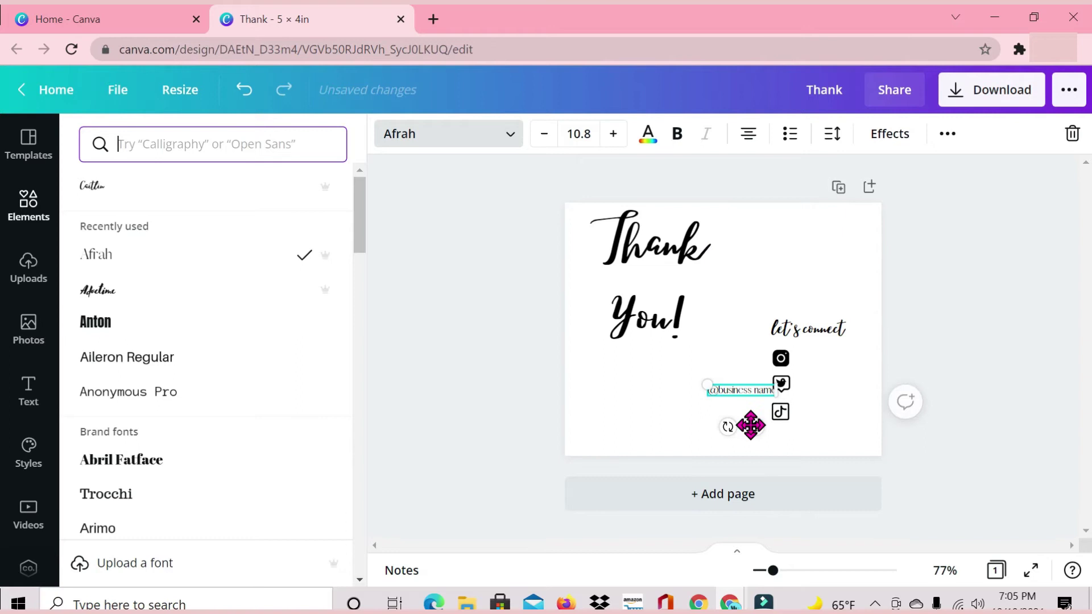
{"action": "left_click_drag", "start_coordinate": [750, 419], "coordinate": [839, 391]}
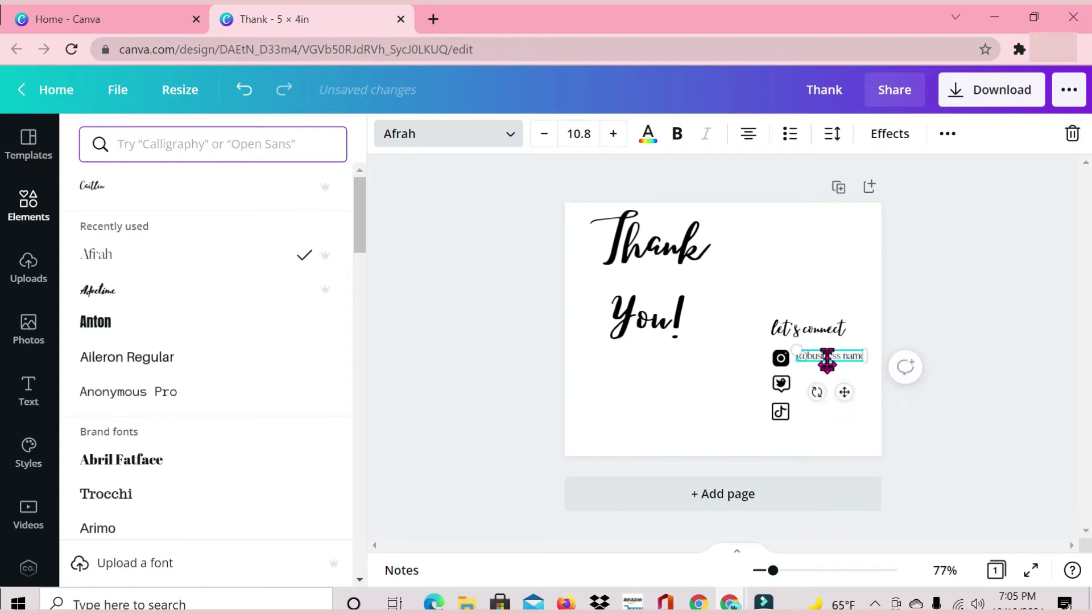
{"action": "left_click", "coordinate": [948, 136]}
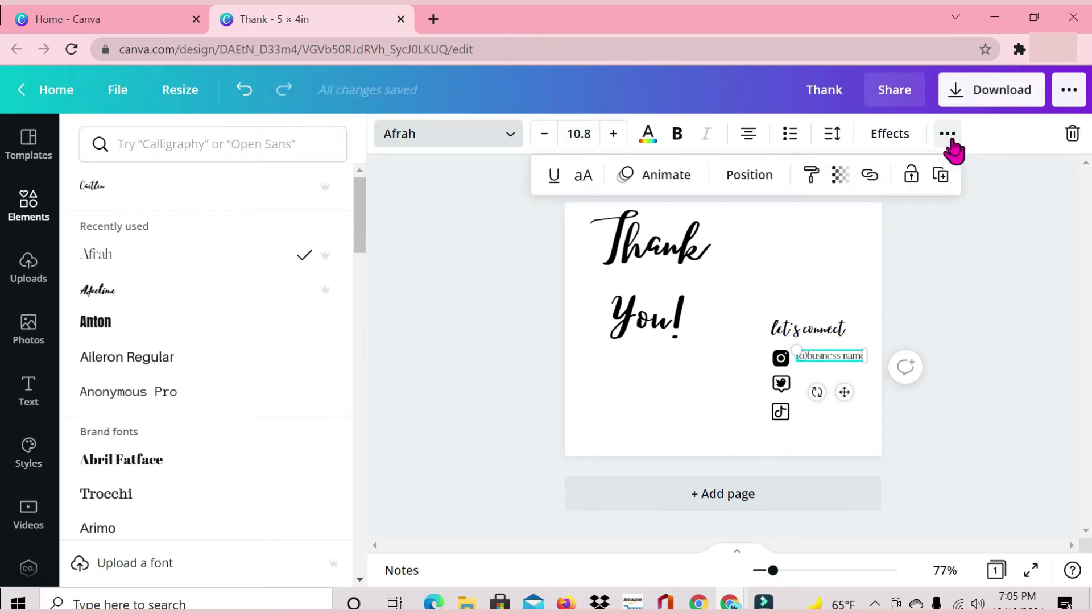
{"action": "left_click", "coordinate": [941, 176]}
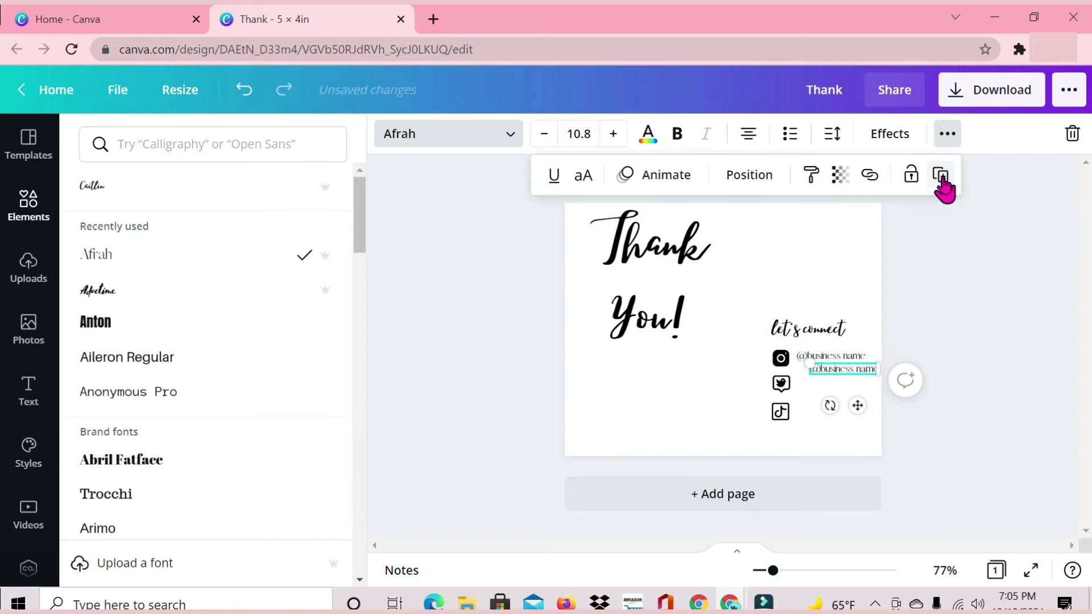
{"action": "left_click", "coordinate": [941, 176]}
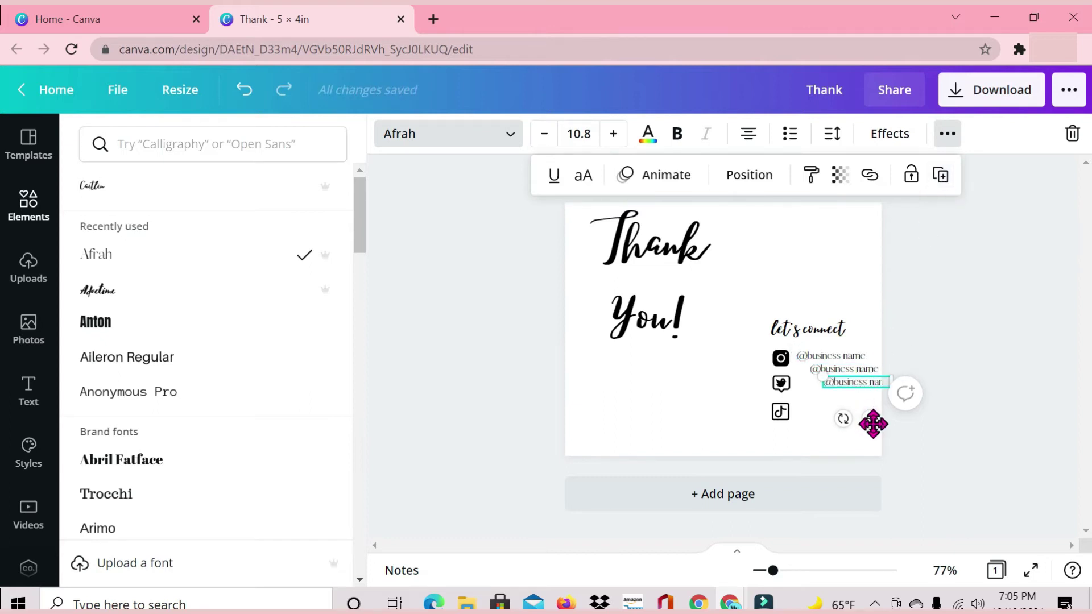
{"action": "left_click_drag", "start_coordinate": [870, 419], "coordinate": [847, 452]}
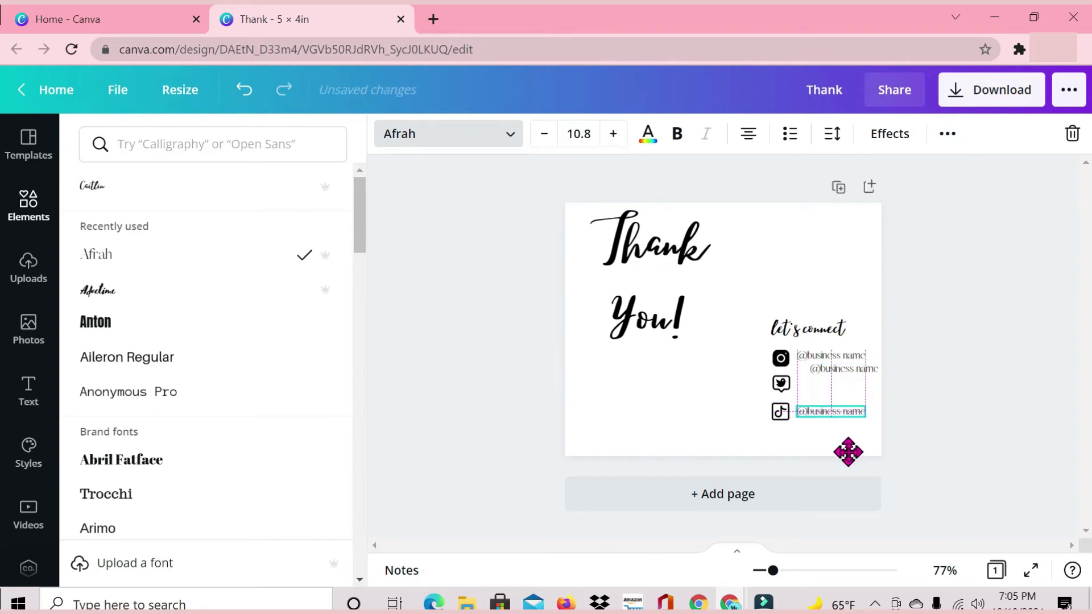
{"action": "left_click_drag", "start_coordinate": [841, 370], "coordinate": [824, 384]}
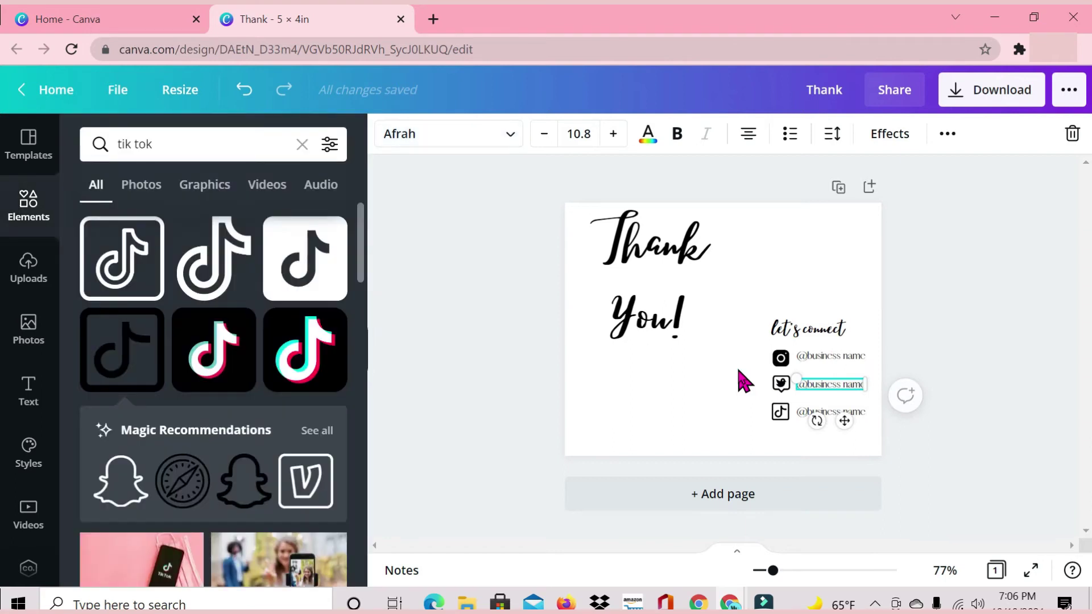
{"action": "left_click", "coordinate": [742, 381]}
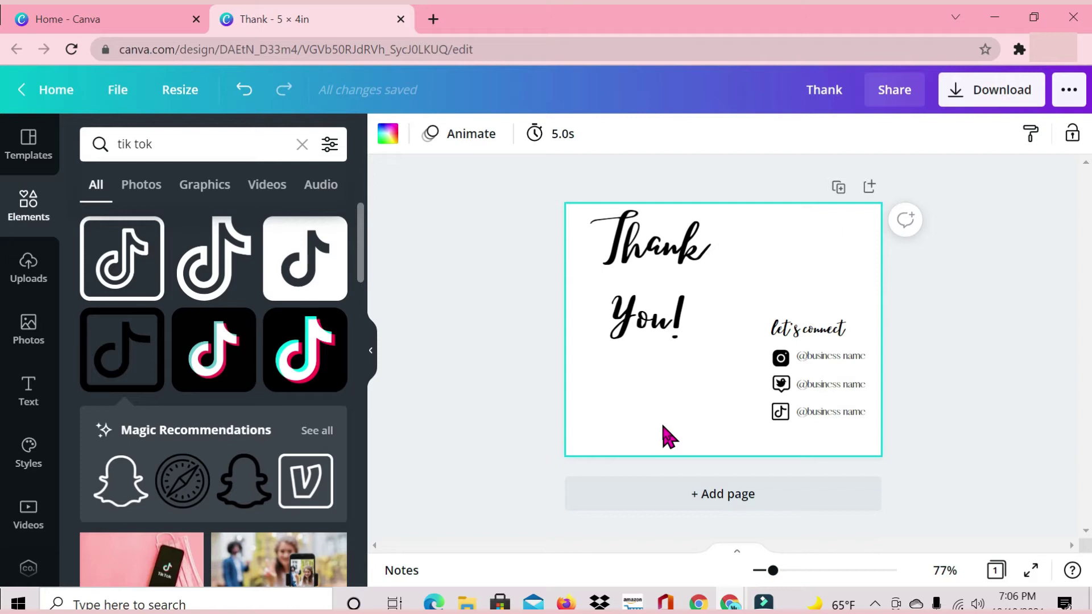
{"action": "key", "text": "t"}
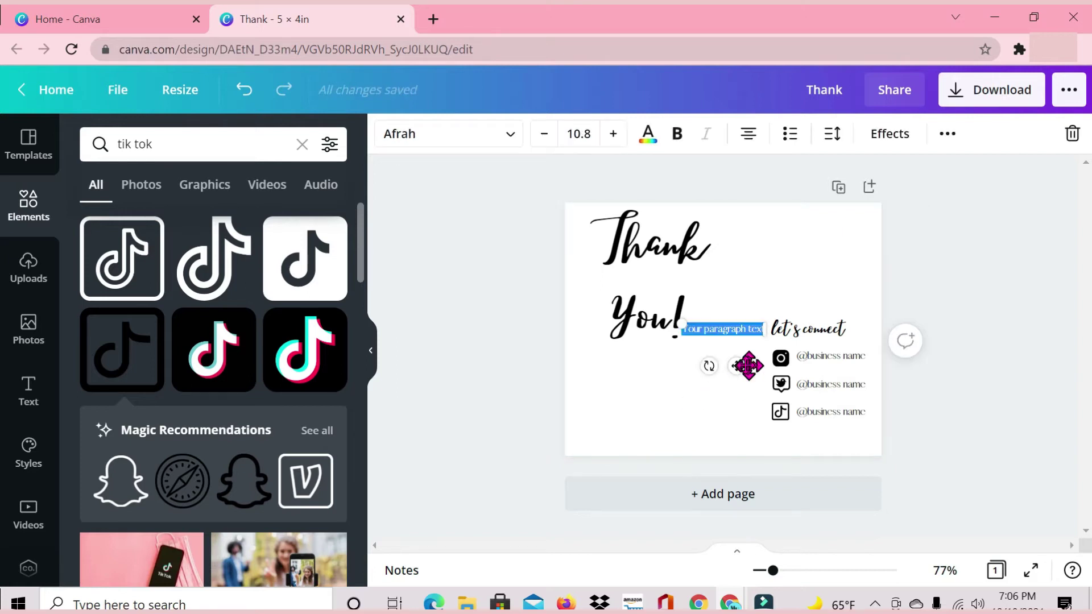
{"action": "left_click_drag", "start_coordinate": [739, 365], "coordinate": [703, 462]}
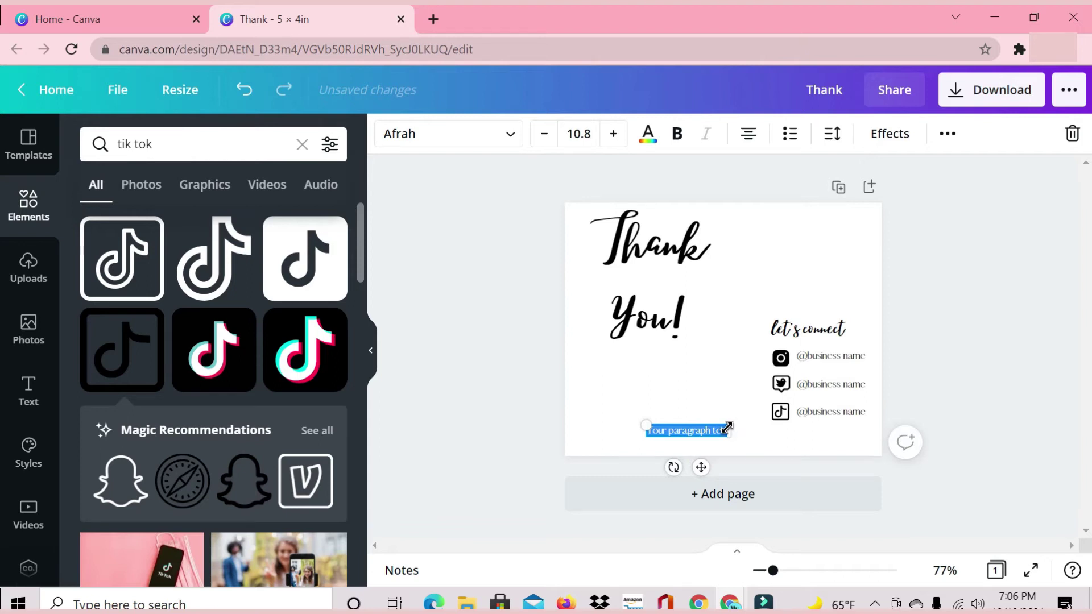
{"action": "type", "text": "ww"}
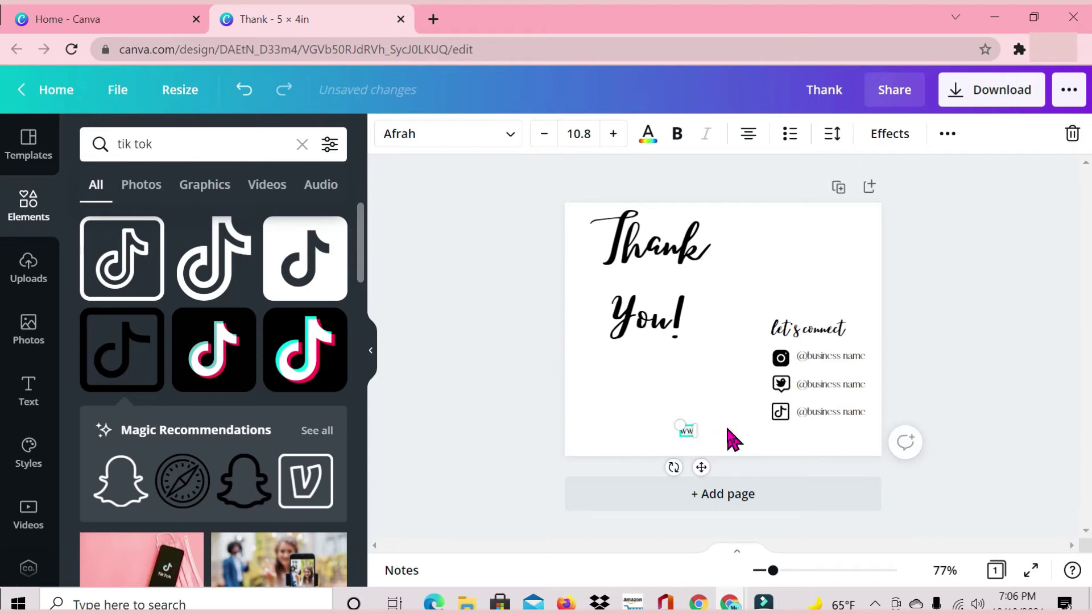
{"action": "type", "text": "w"}
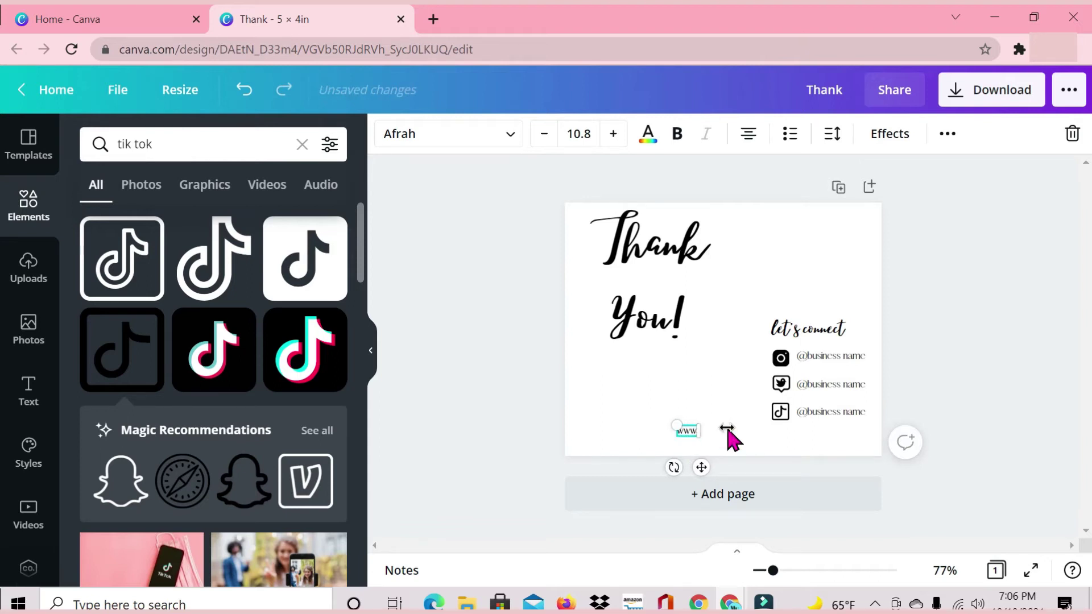
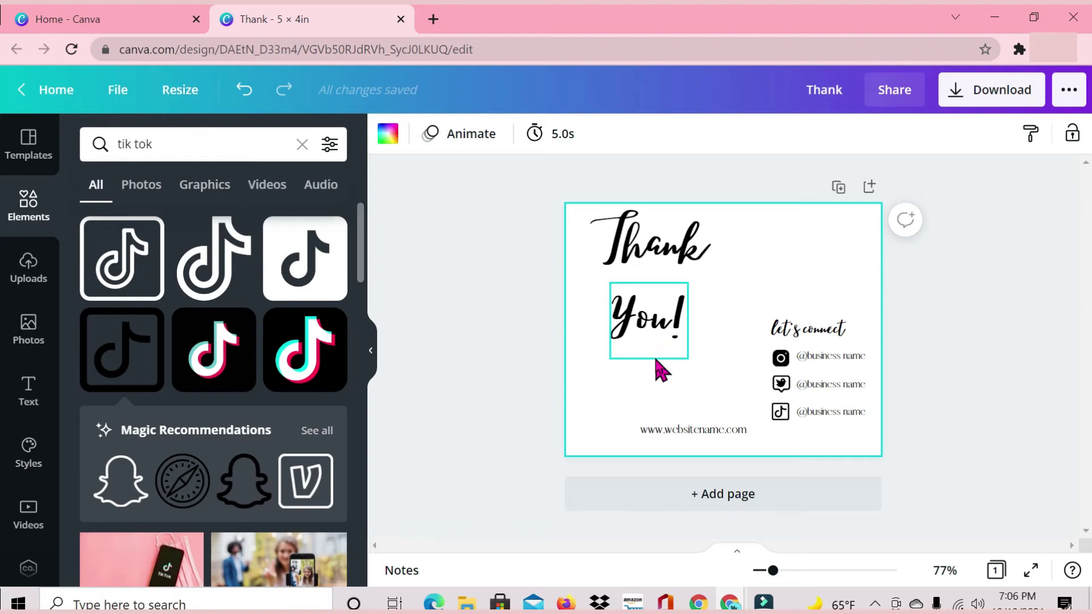
{"action": "left_click_drag", "start_coordinate": [673, 396], "coordinate": [660, 257]}
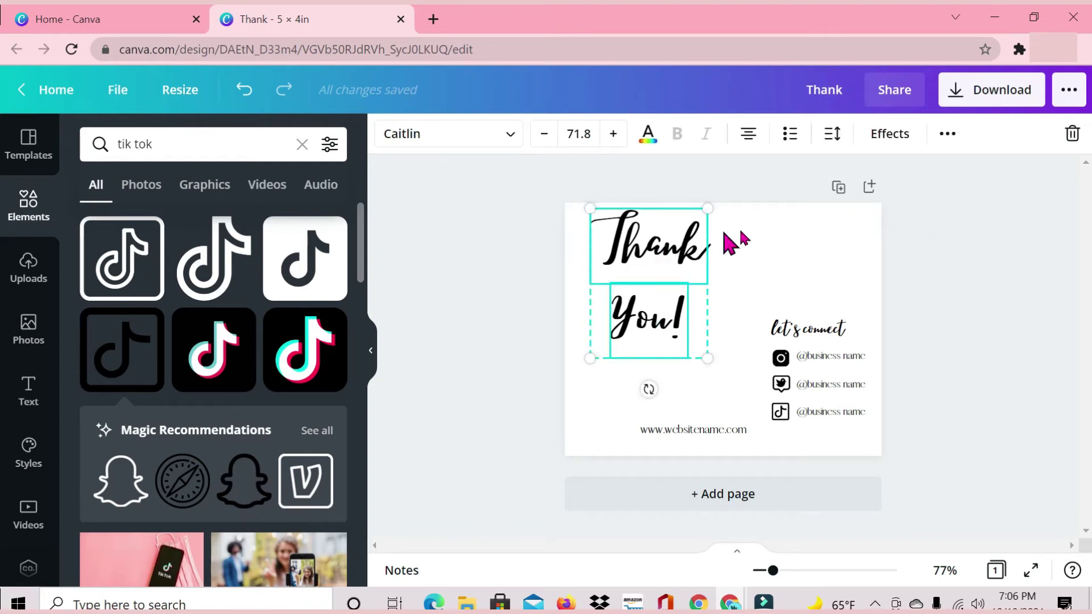
{"action": "left_click", "coordinate": [787, 251]}
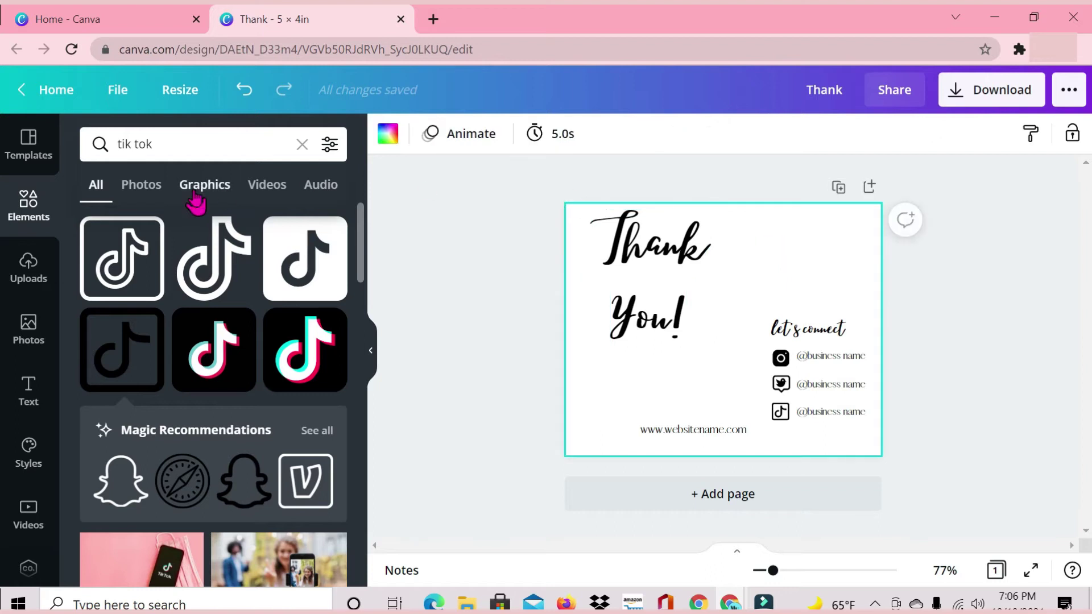
- Search the elements for "border" and try a green tropical leaf border on the card
{"action": "left_click", "coordinate": [302, 145]}
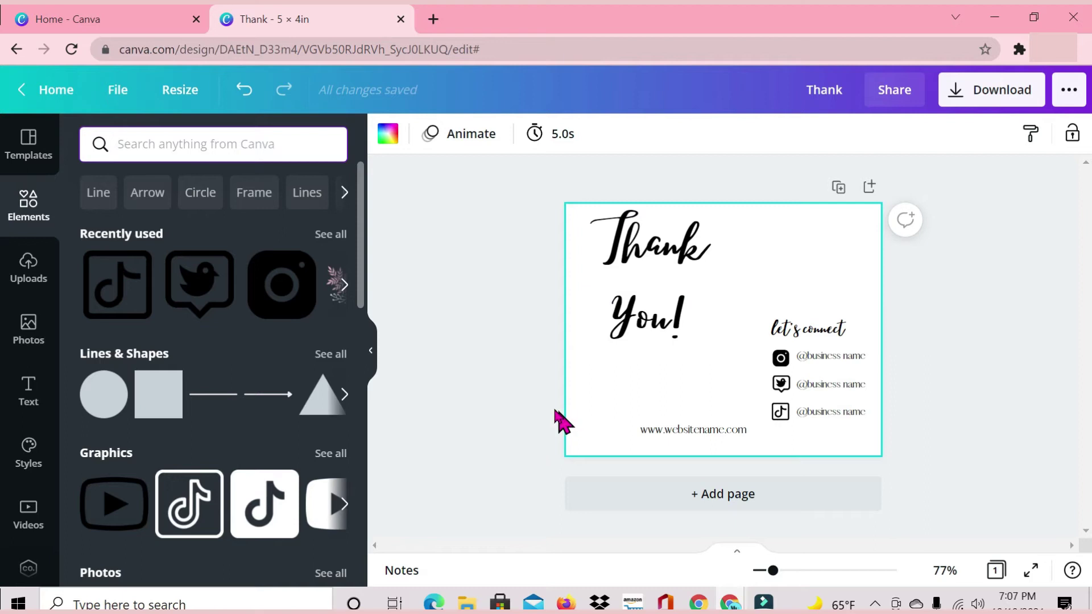
{"action": "left_click", "coordinate": [370, 350]}
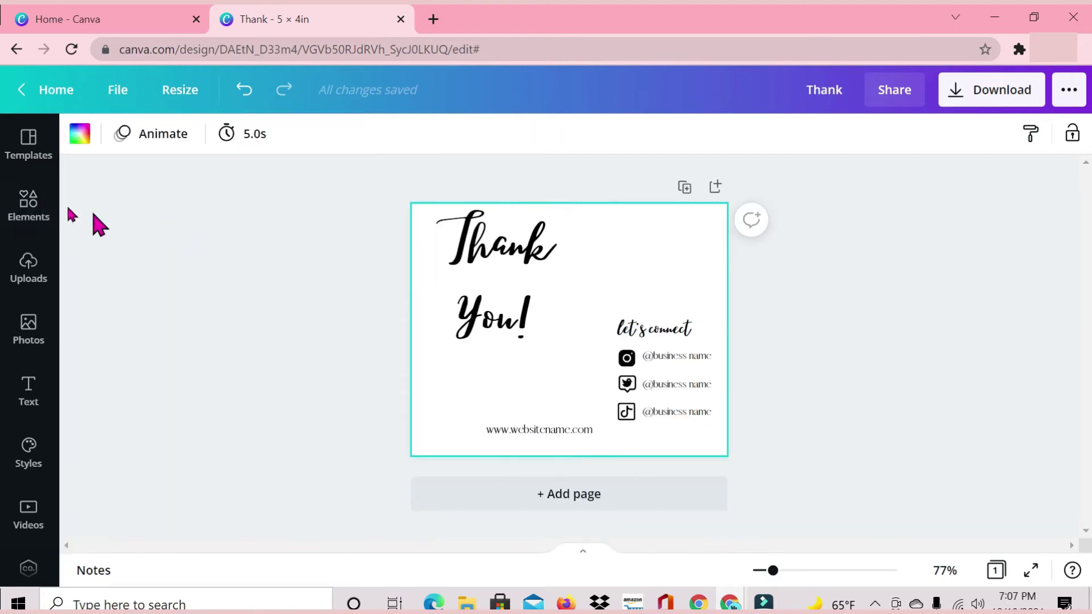
{"action": "left_click", "coordinate": [43, 205]}
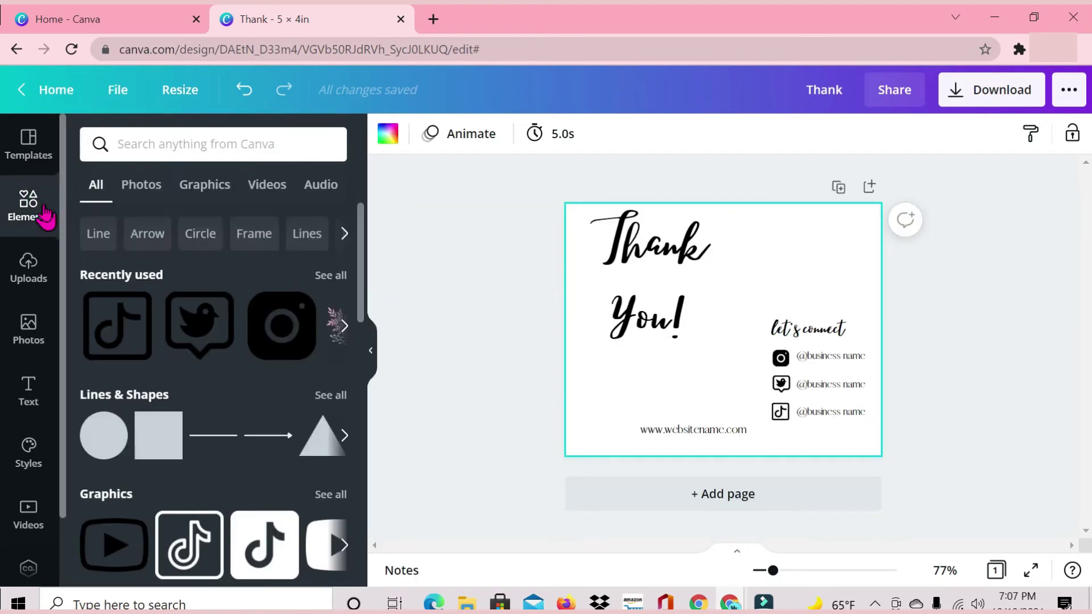
{"action": "left_click", "coordinate": [201, 135]}
{"action": "type", "text": "b"}
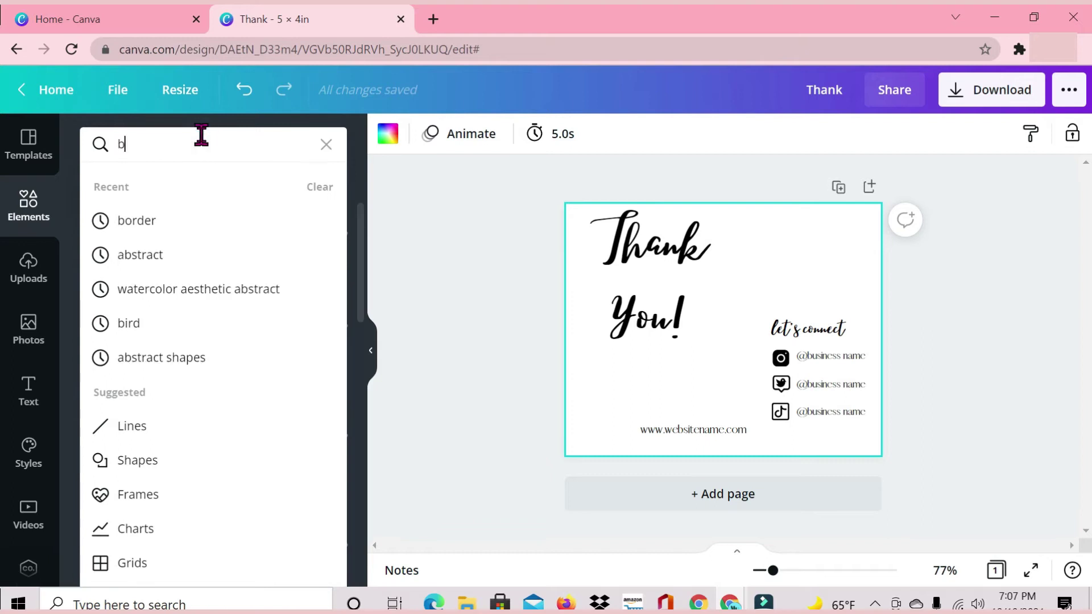
{"action": "type", "text": "order"}
{"action": "key", "text": "Return"}
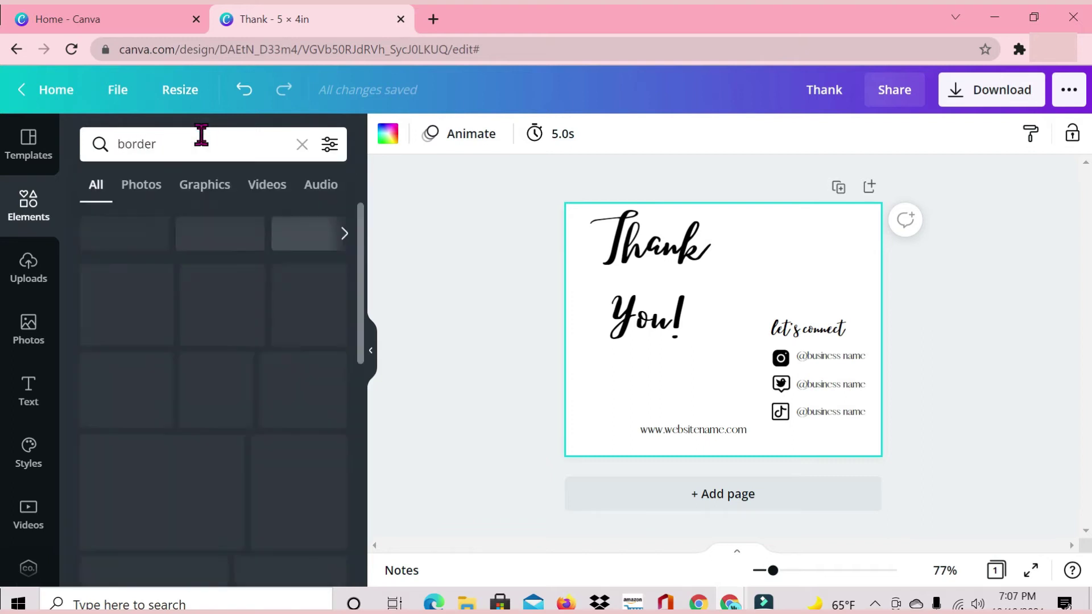
{"action": "scroll", "coordinate": [250, 404], "scroll_direction": "down", "scroll_amount": 15}
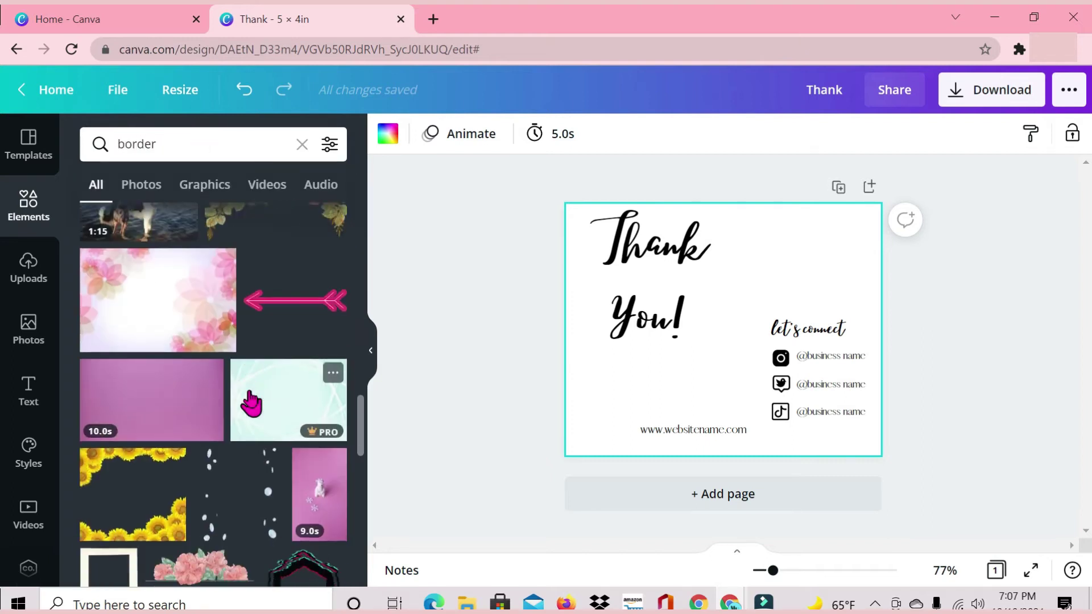
{"action": "scroll", "coordinate": [250, 404], "scroll_direction": "down", "scroll_amount": 4}
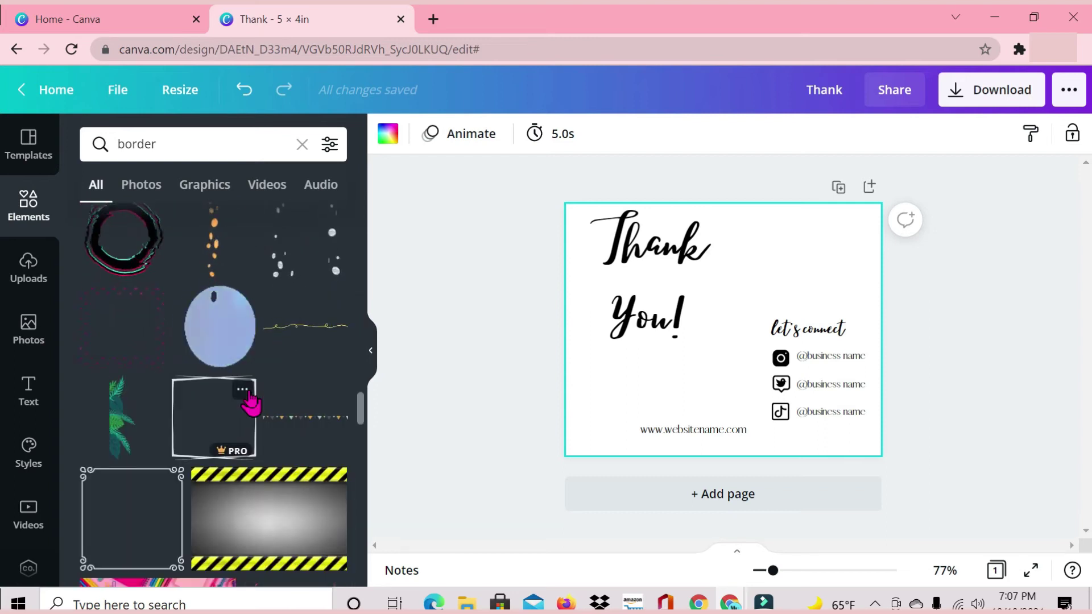
{"action": "left_click", "coordinate": [113, 368]}
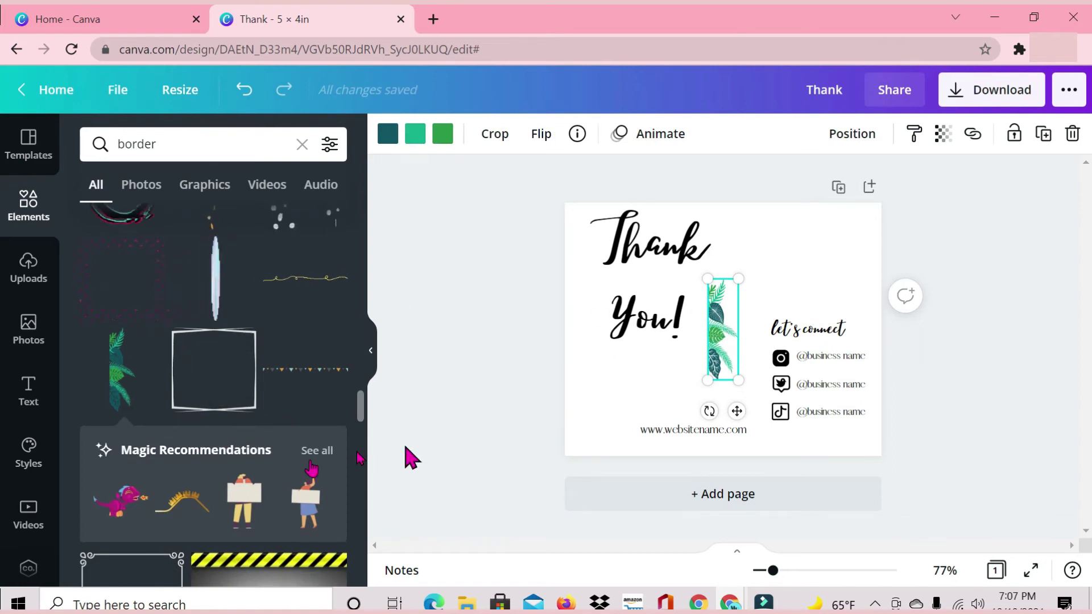
{"action": "key", "text": "Delete"}
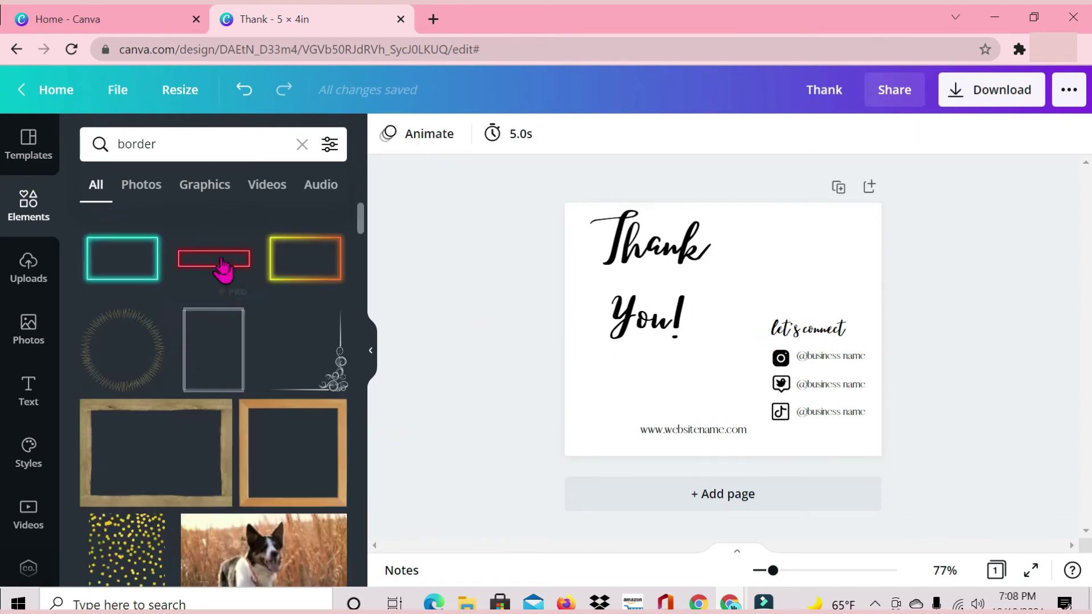
{"action": "left_click", "coordinate": [304, 144]}
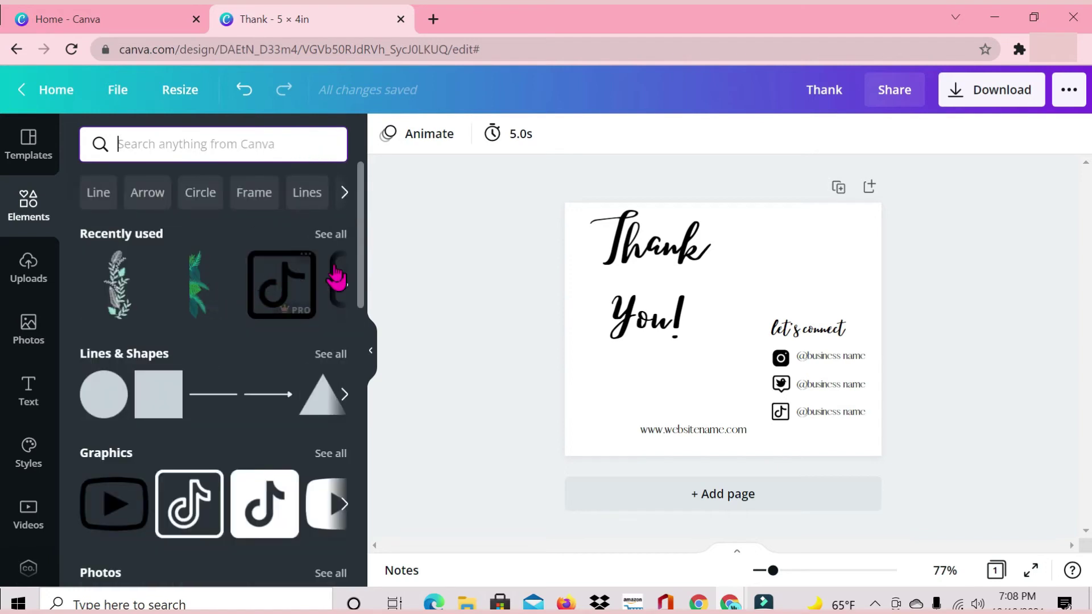
{"action": "left_click", "coordinate": [335, 233]}
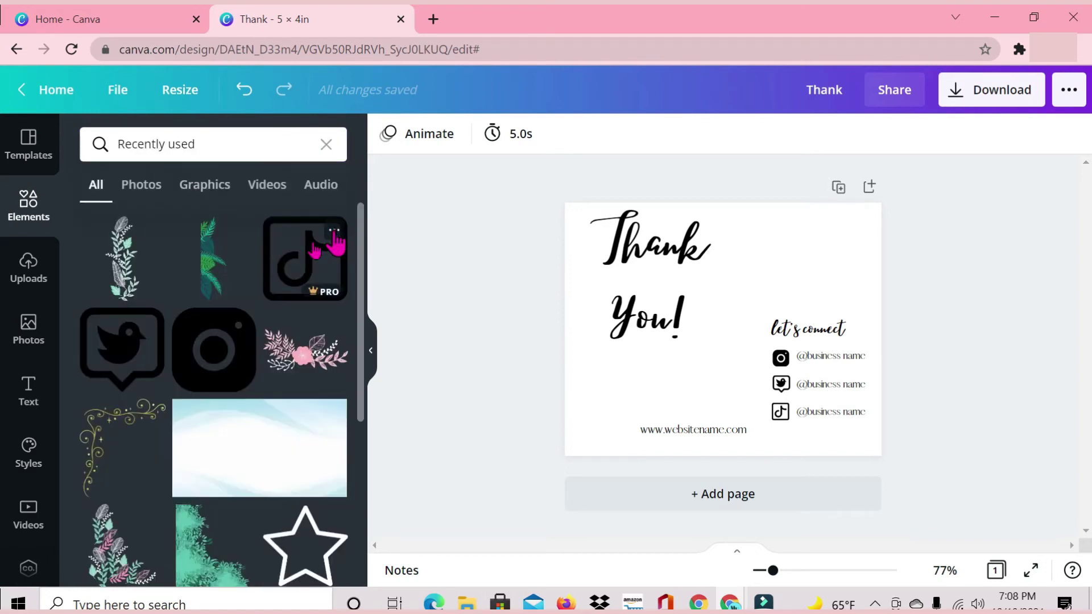
{"action": "left_click", "coordinate": [310, 363]}
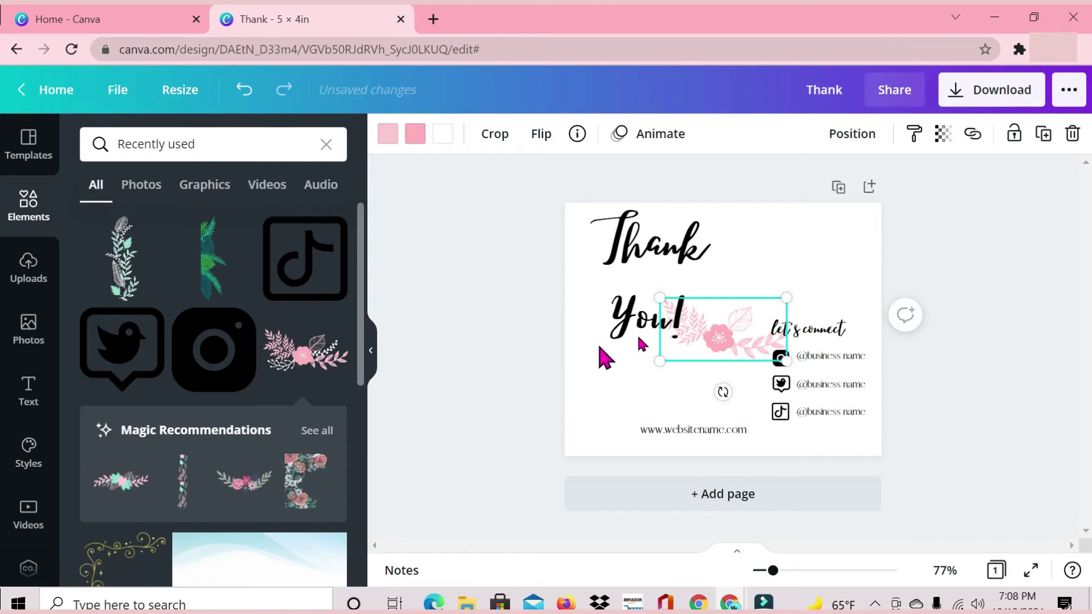
{"action": "key", "text": "Delete"}
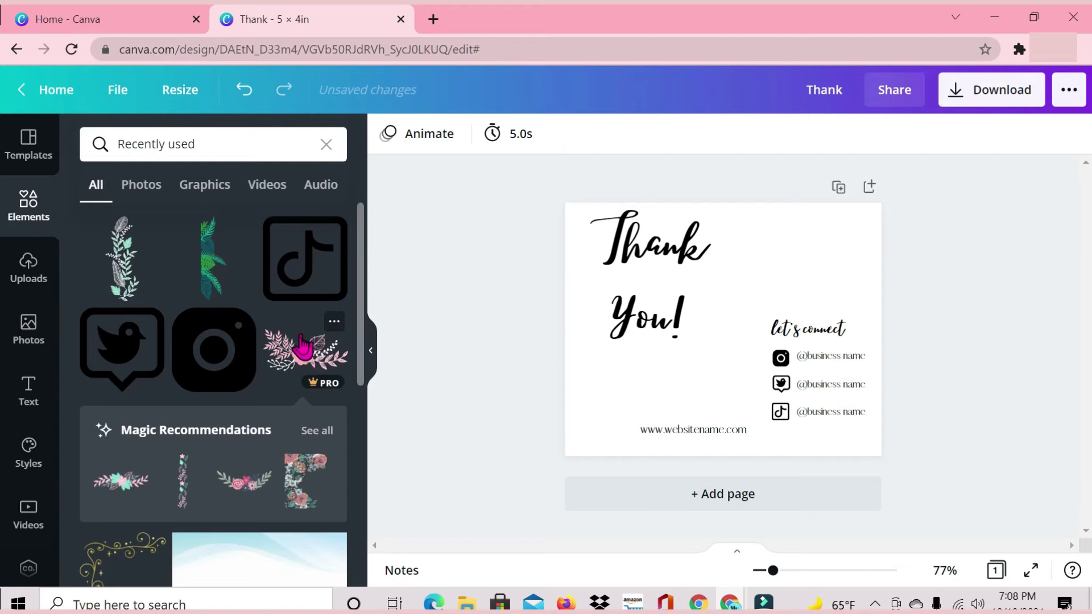
{"action": "left_click", "coordinate": [305, 355]}
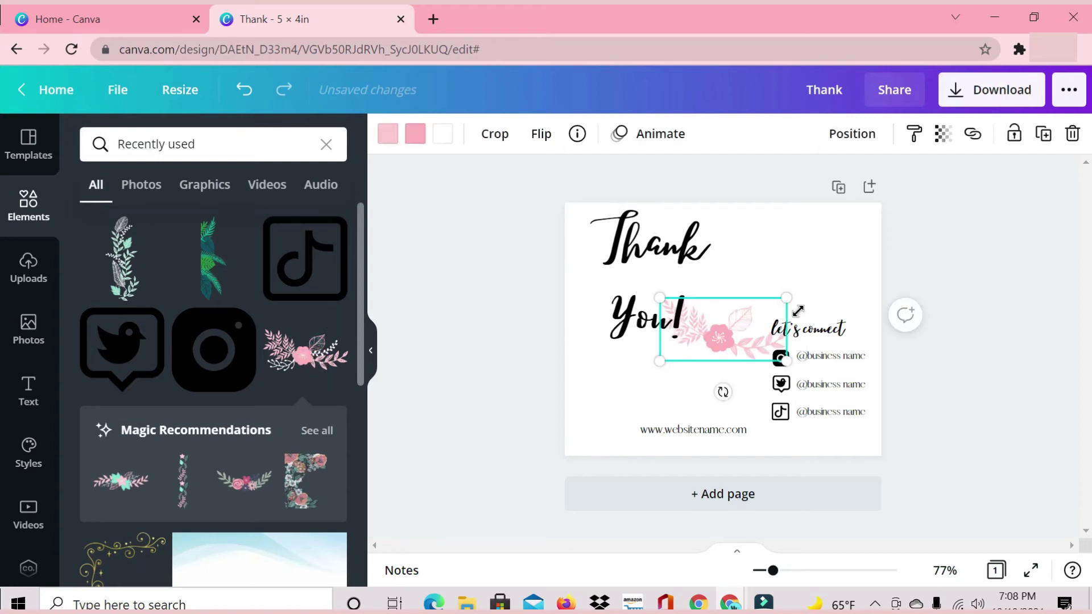
{"action": "left_click_drag", "start_coordinate": [723, 317], "coordinate": [629, 421]}
{"action": "left_click_drag", "start_coordinate": [688, 401], "coordinate": [656, 405]}
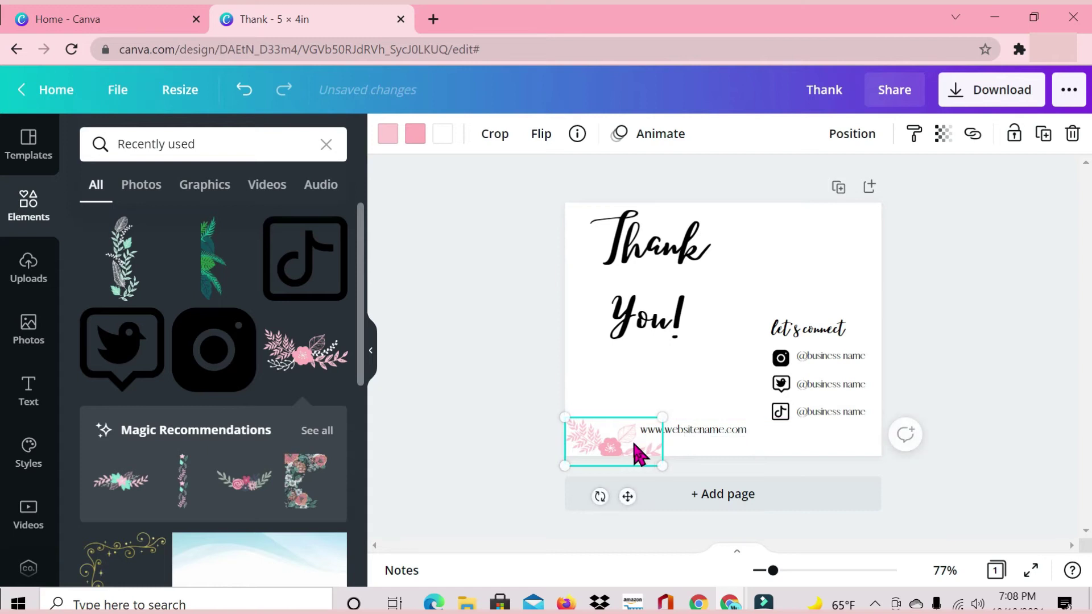
{"action": "left_click_drag", "start_coordinate": [721, 432], "coordinate": [742, 439]}
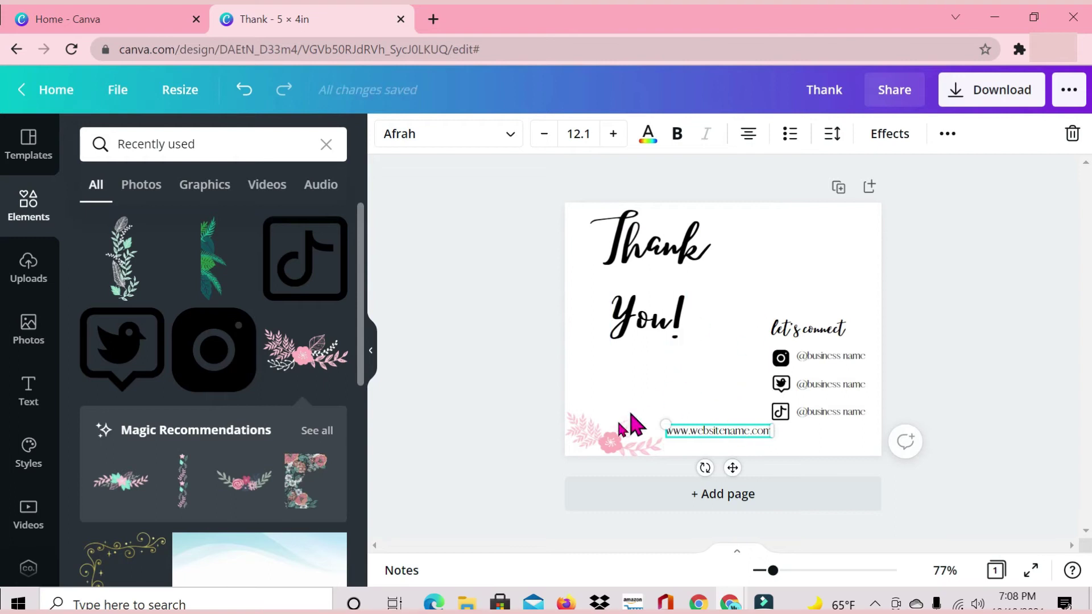
- Duplicate the pink floral graphic and place the copy in the card's upper-right corner
{"action": "left_click", "coordinate": [615, 437]}
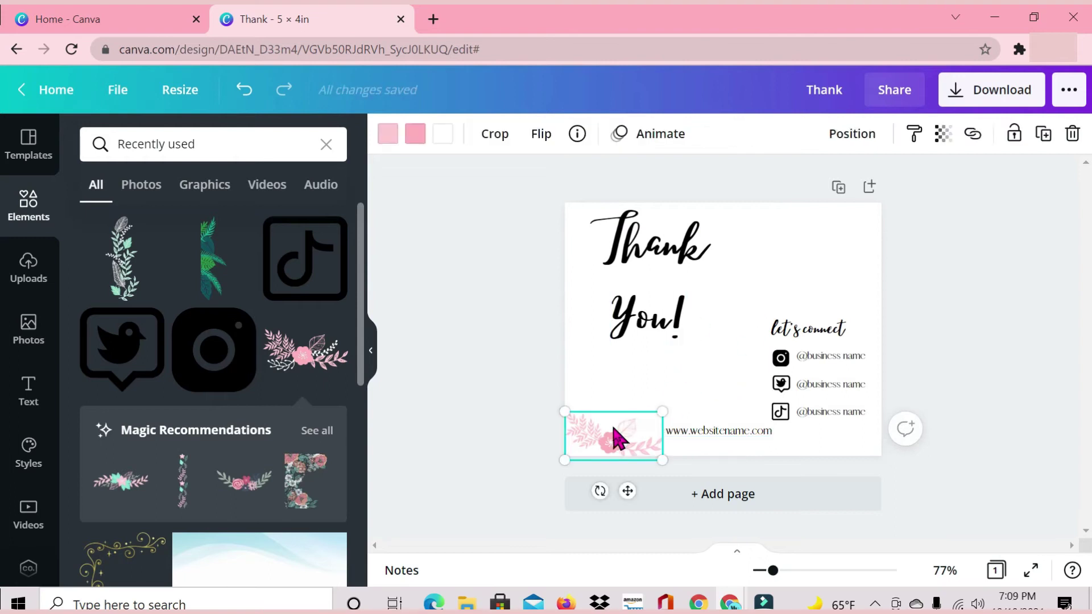
{"action": "left_click", "coordinate": [366, 348]}
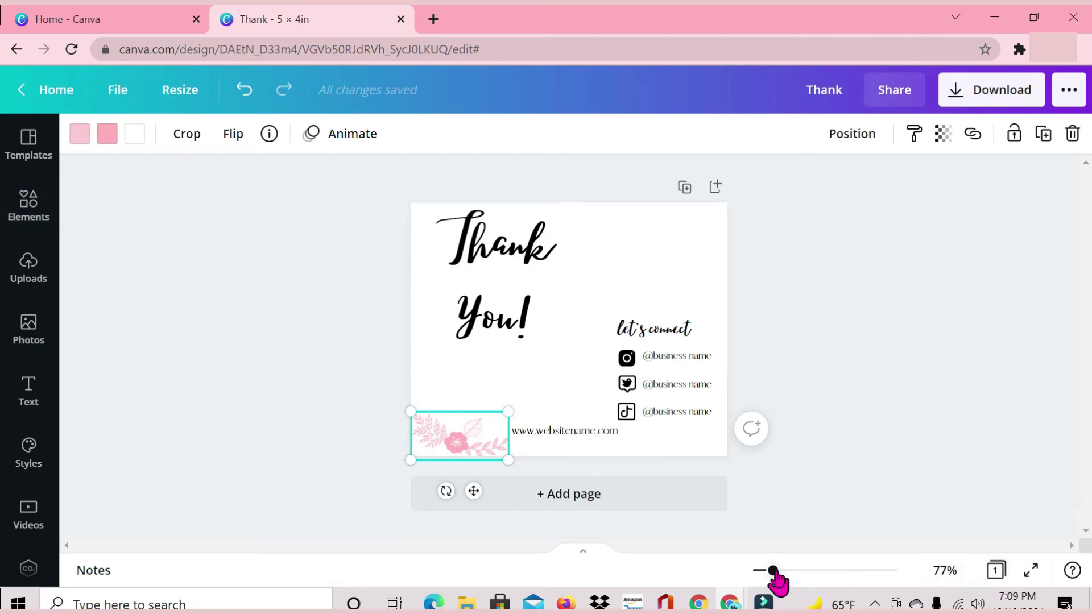
{"action": "left_click", "coordinate": [1044, 134]}
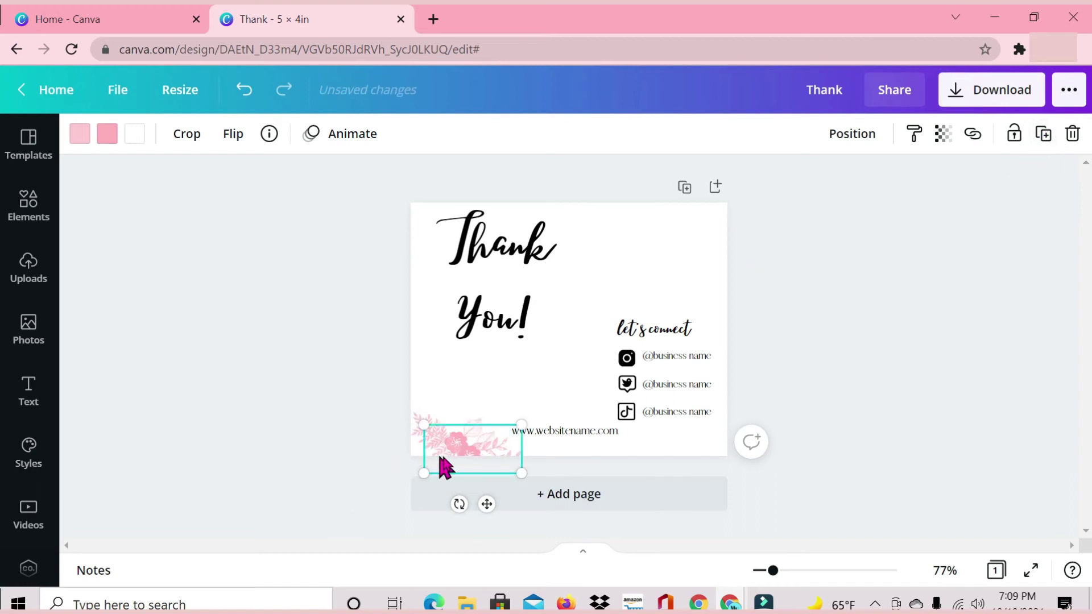
{"action": "left_click_drag", "start_coordinate": [472, 458], "coordinate": [686, 238]}
{"action": "left_click", "coordinate": [592, 248]}
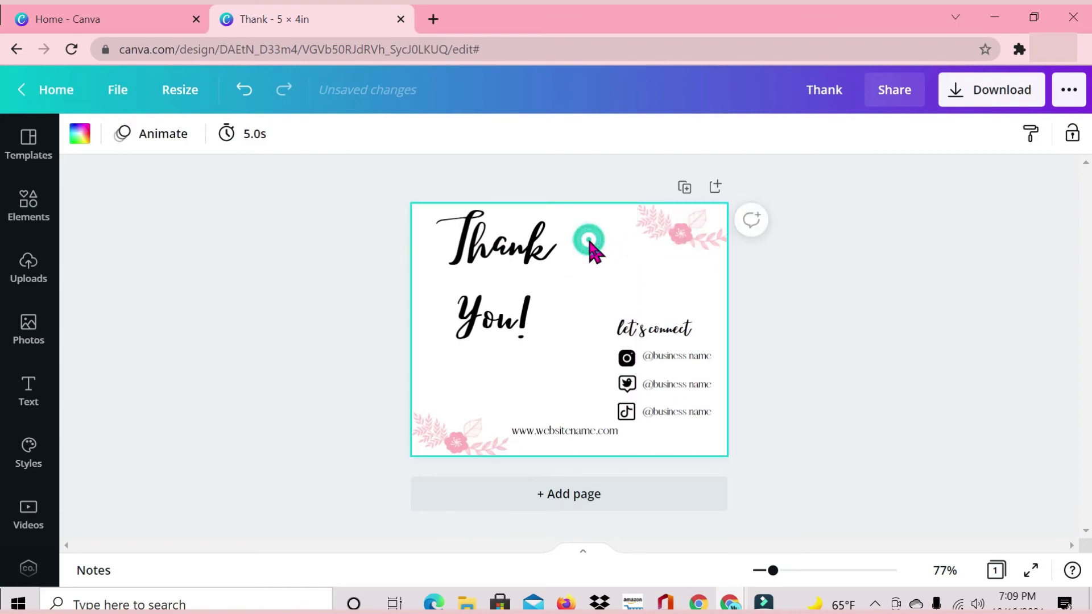
- Flip the floral copy in the card's upper-right corner horizontally
{"action": "left_click", "coordinate": [710, 239]}
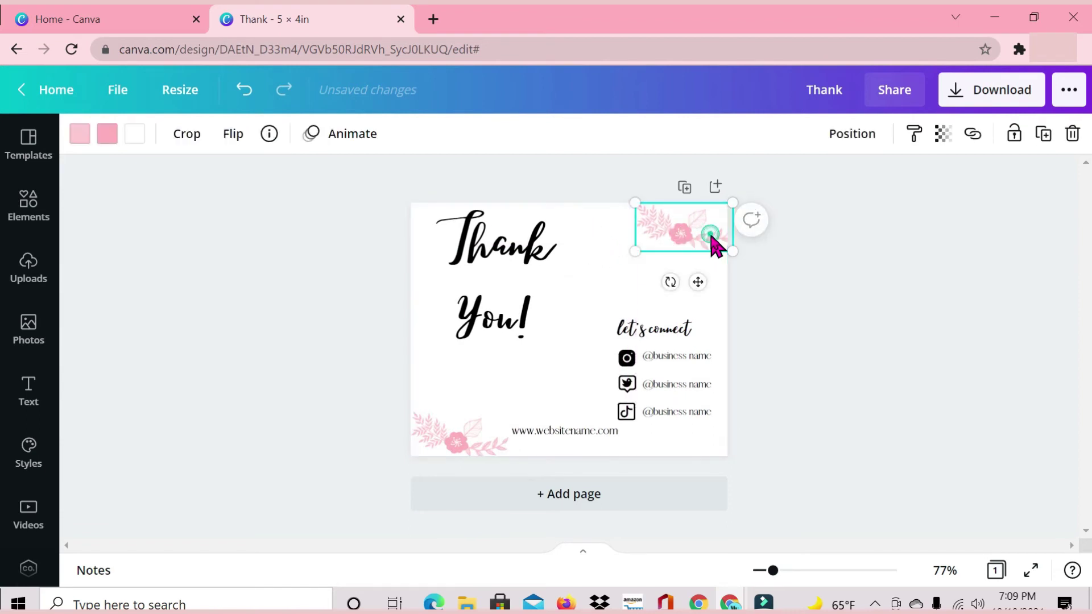
{"action": "left_click", "coordinate": [232, 140]}
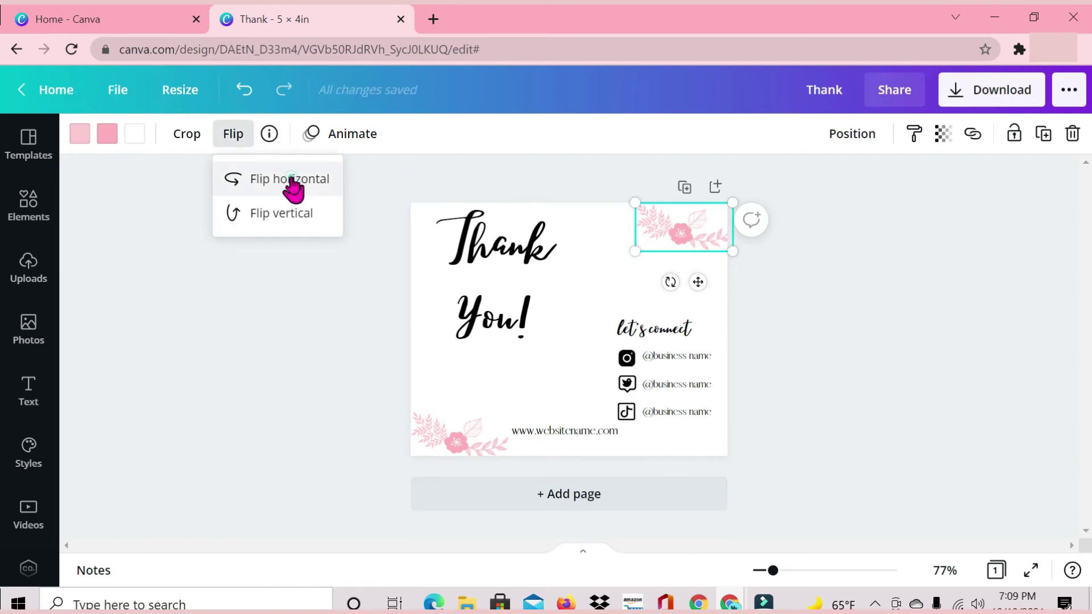
{"action": "left_click", "coordinate": [291, 179]}
{"action": "left_click", "coordinate": [687, 231]}
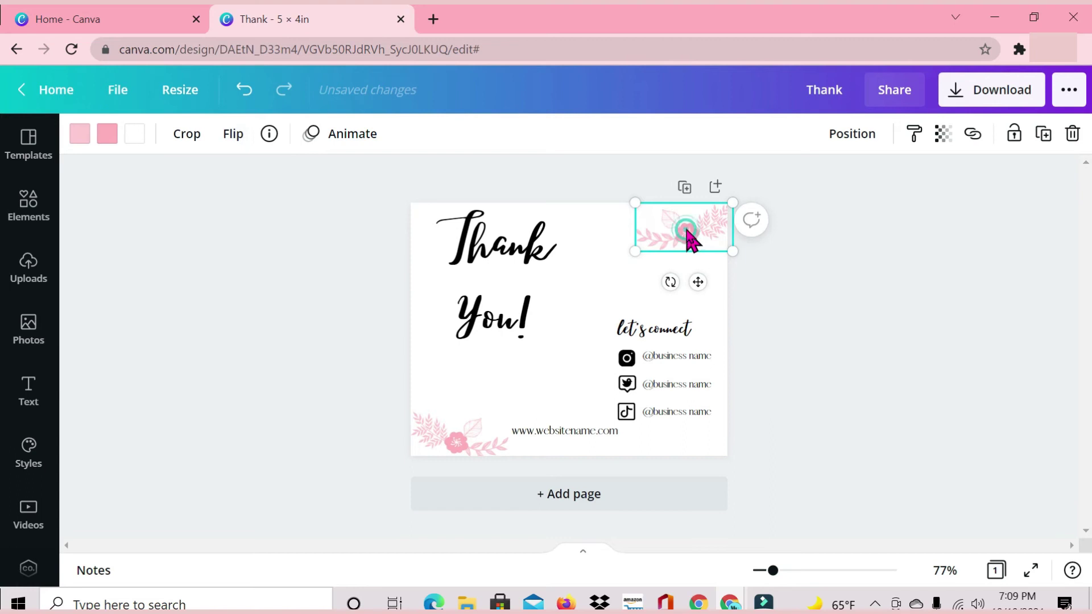
- Recolor the lower-left floral graphic with a black flower, green leaves and light mauve accents from the JOURNALS palette
{"action": "left_click", "coordinate": [476, 451]}
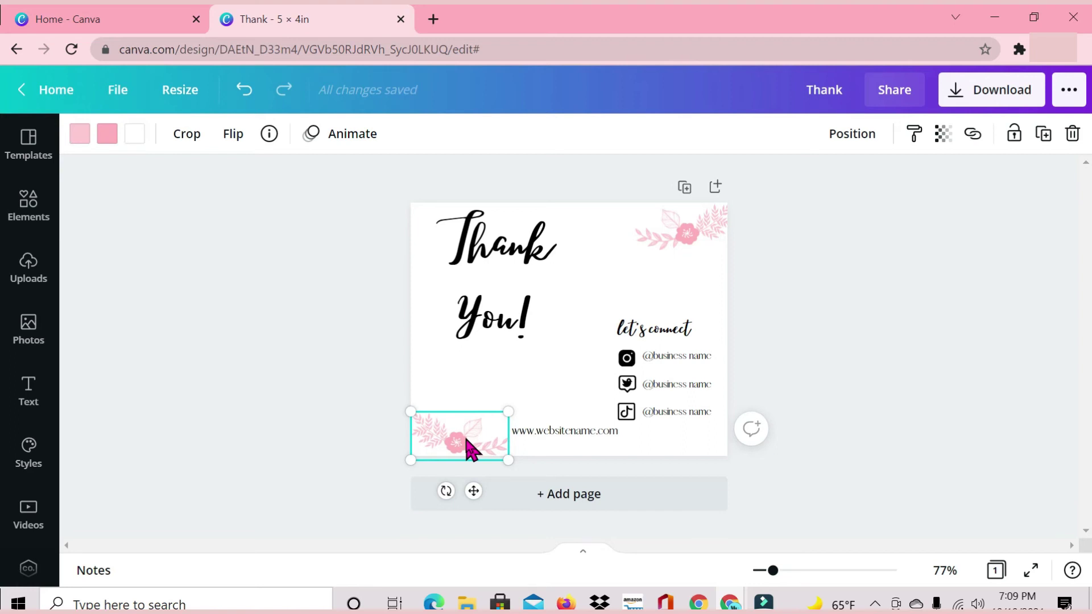
{"action": "left_click", "coordinate": [107, 134]}
{"action": "left_click", "coordinate": [144, 223]}
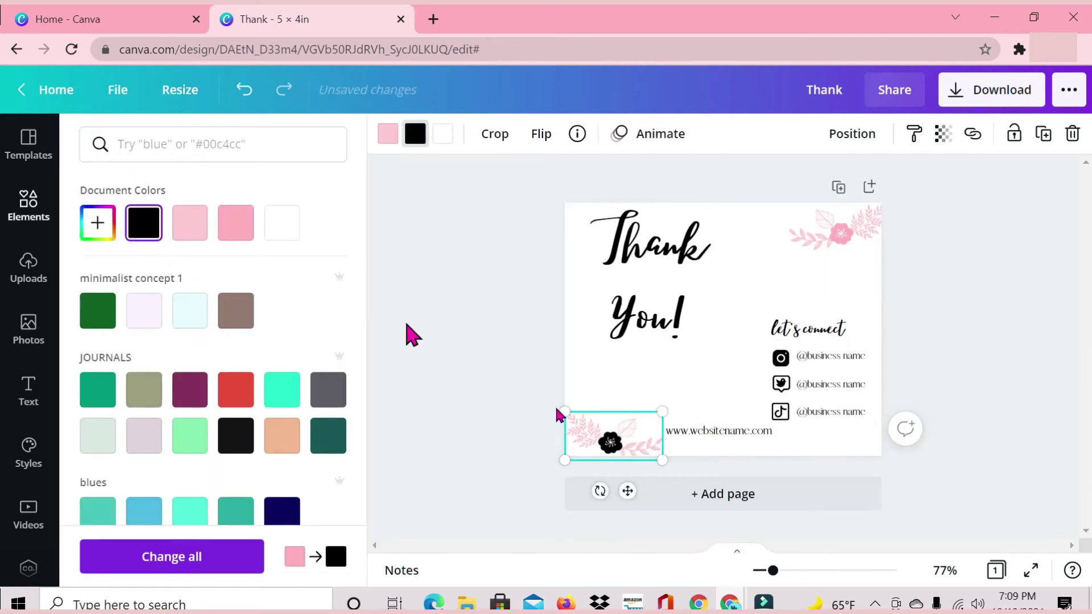
{"action": "left_click", "coordinate": [387, 134]}
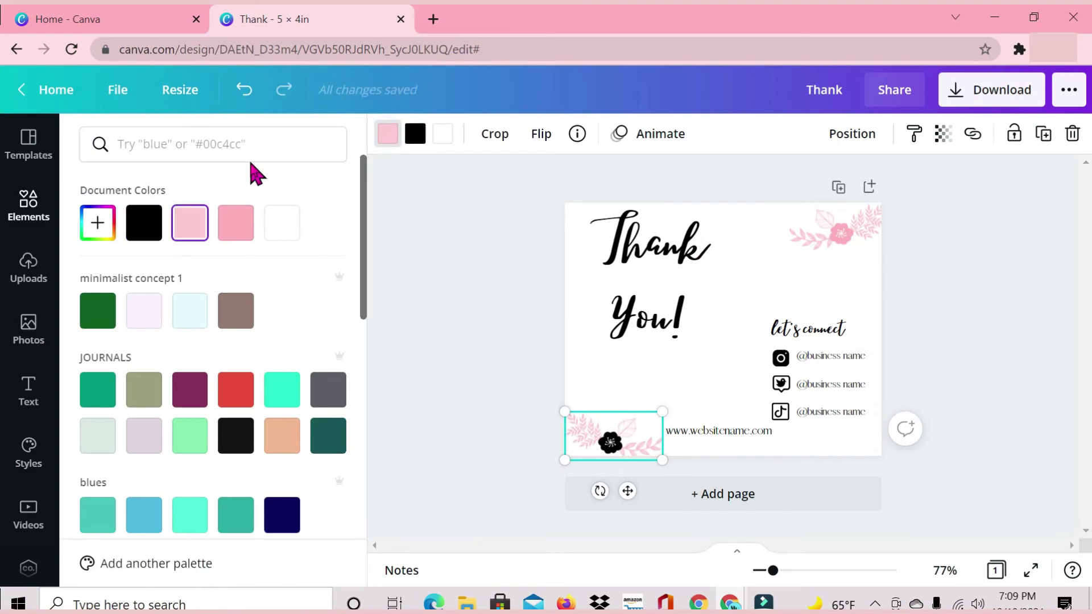
{"action": "left_click", "coordinate": [98, 390]}
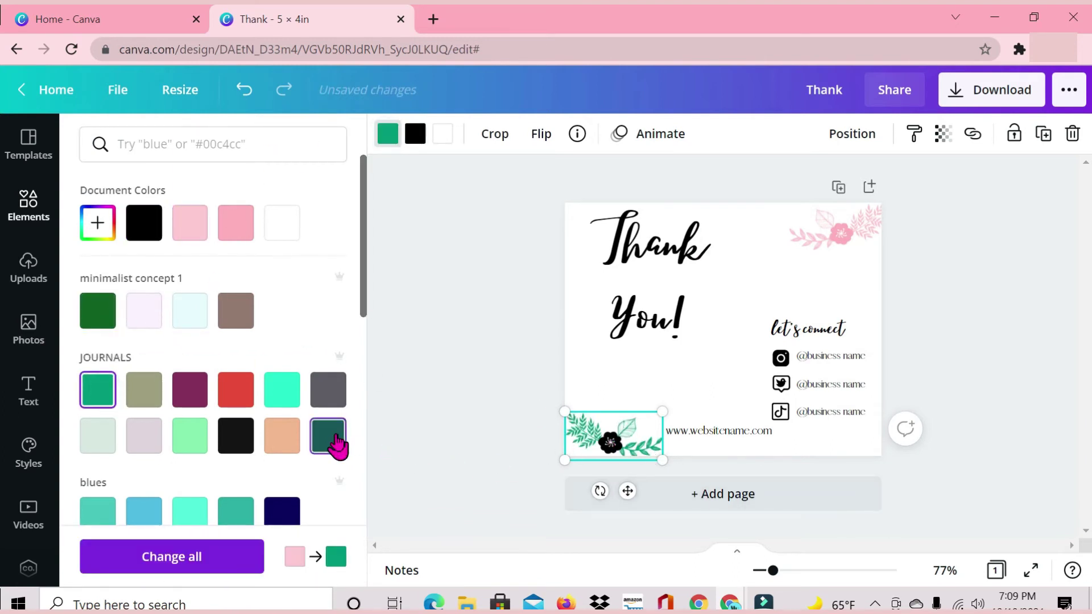
{"action": "left_click", "coordinate": [443, 134]}
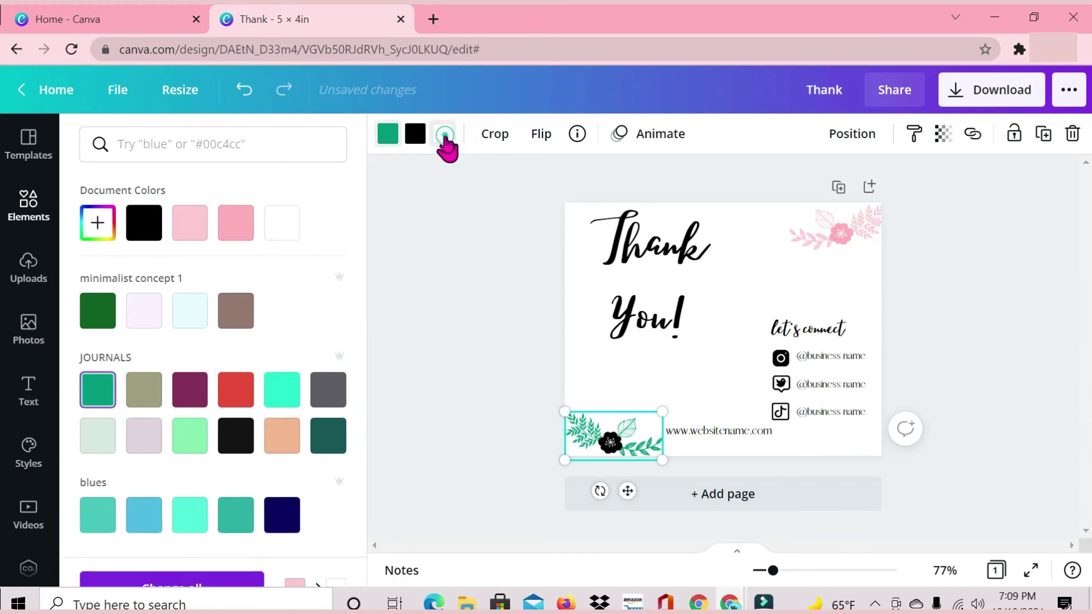
{"action": "left_click", "coordinate": [146, 439]}
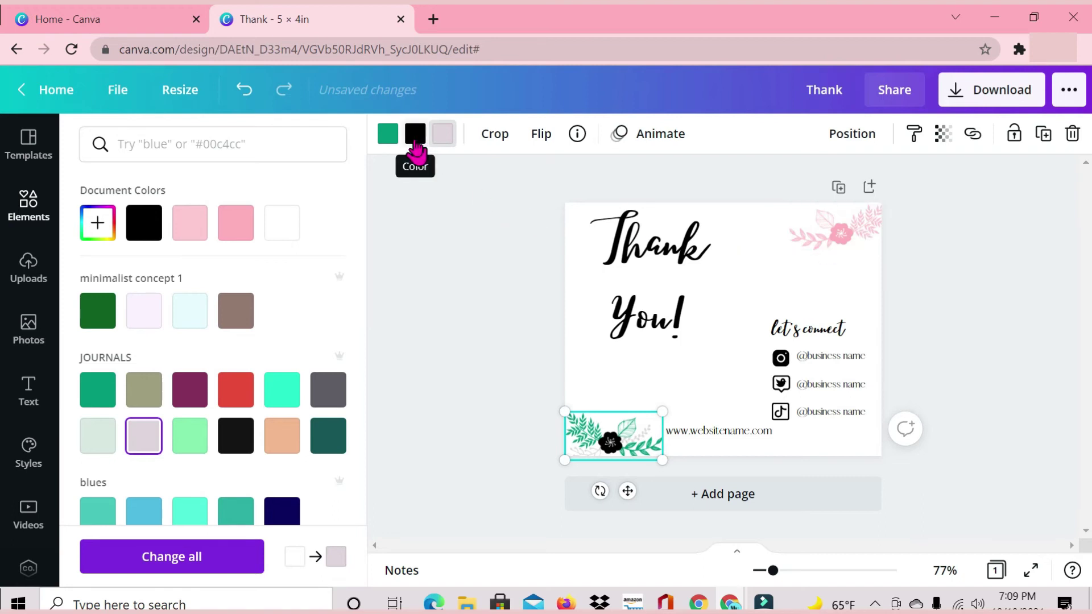
- Recolor the upper-right floral graphic to match the lower-left one: black flower, JOURNALS green leaves and light mauve accents
{"action": "left_click", "coordinate": [826, 245]}
{"action": "left_click", "coordinate": [421, 132]}
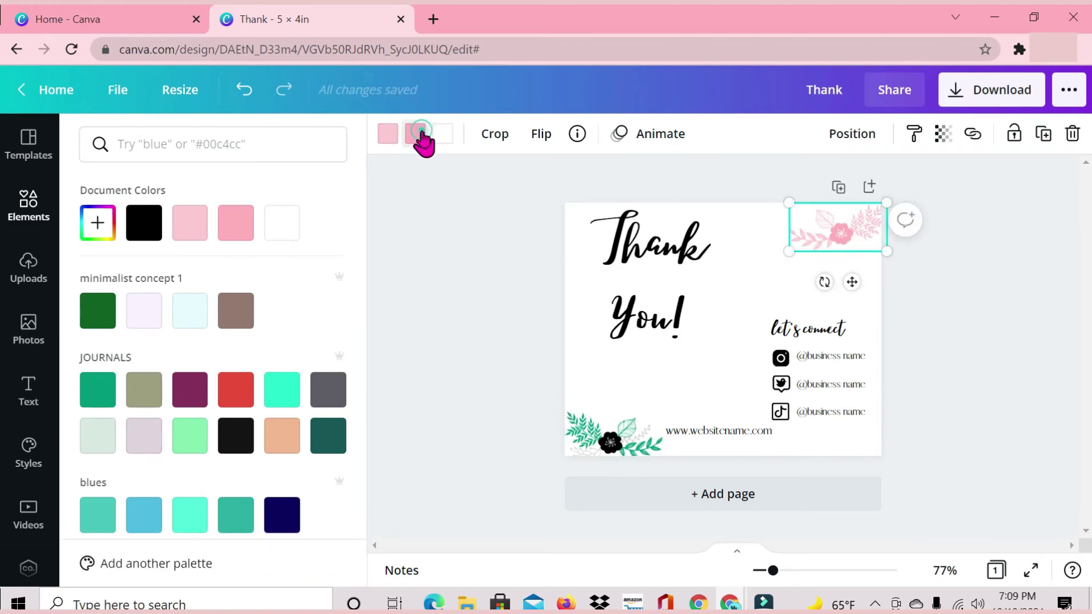
{"action": "left_click", "coordinate": [145, 226]}
{"action": "left_click", "coordinate": [389, 134]}
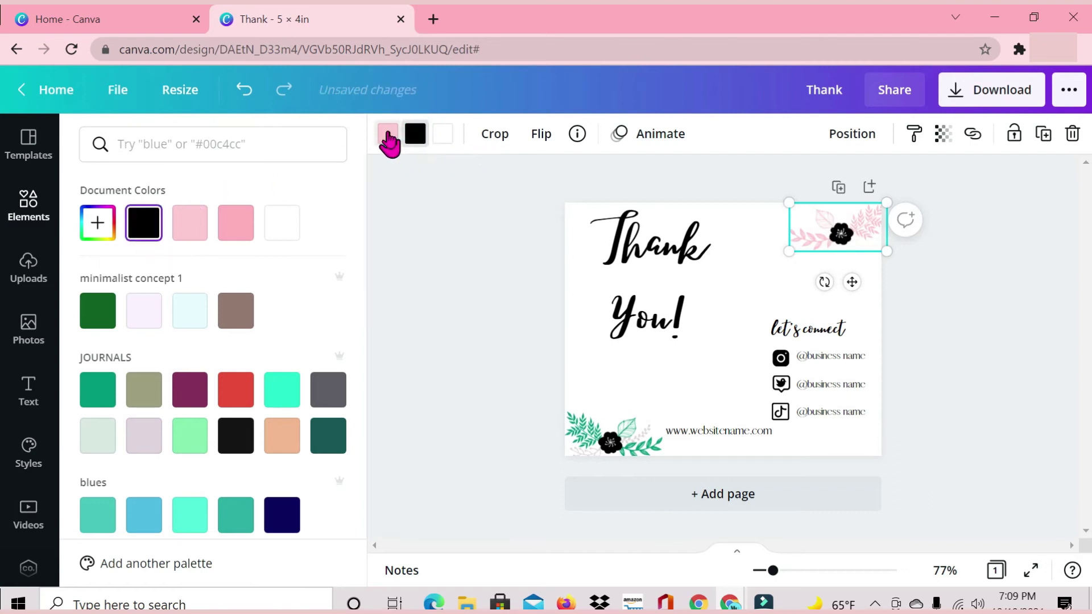
{"action": "left_click", "coordinate": [108, 392]}
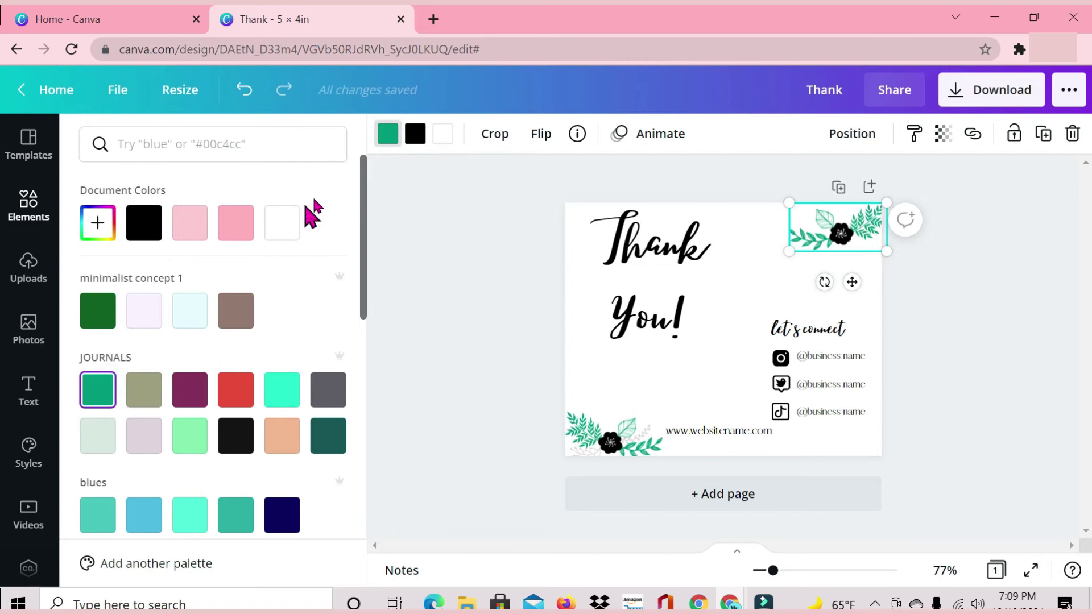
{"action": "left_click", "coordinate": [445, 136]}
{"action": "left_click", "coordinate": [144, 435]}
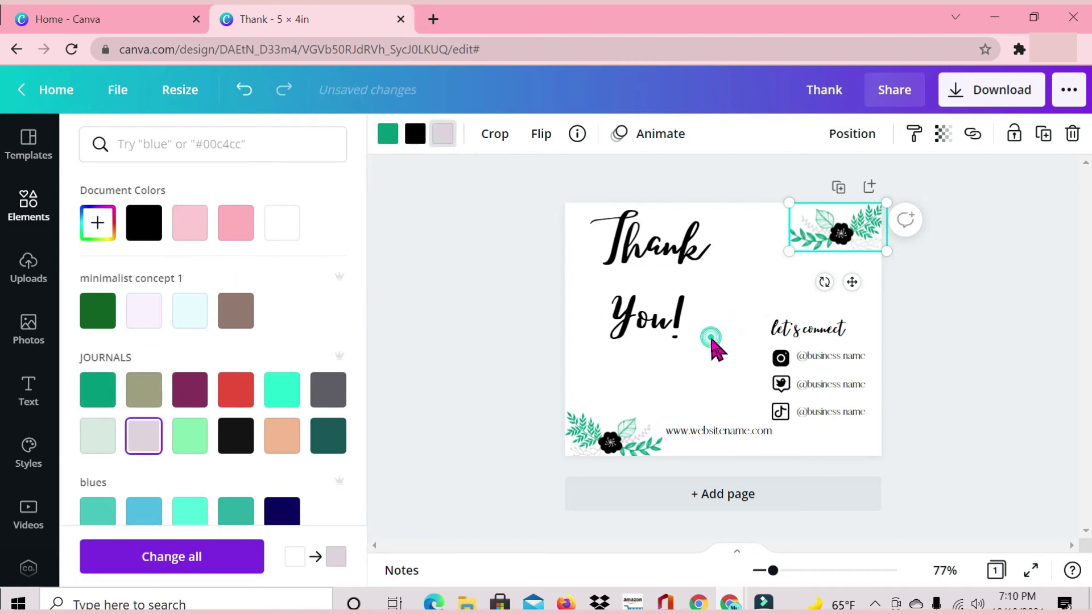
{"action": "left_click", "coordinate": [710, 339]}
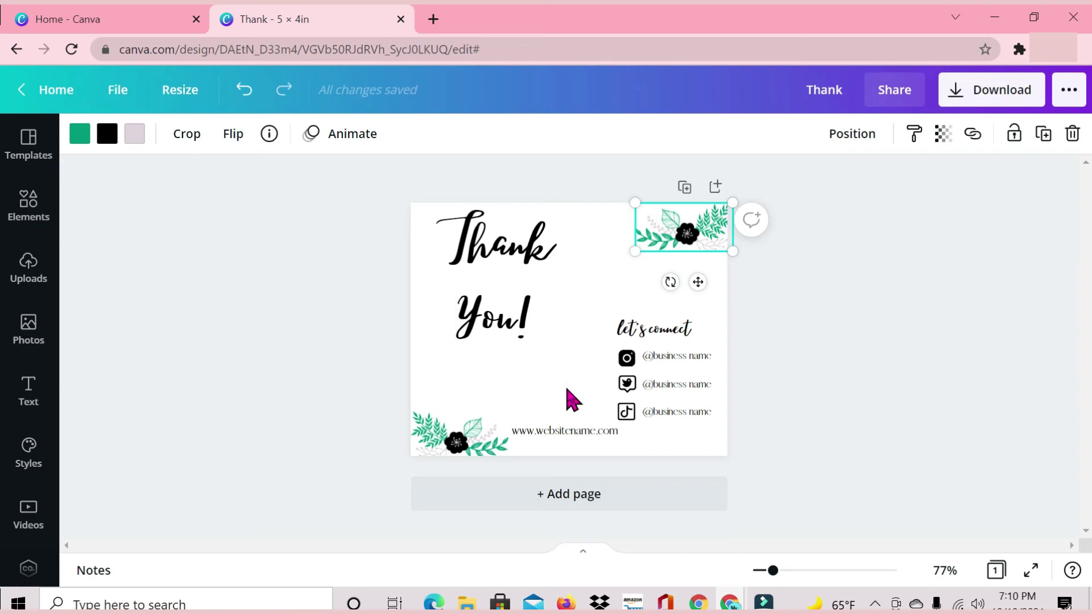
- Move the word "You!" up so it sits closer beneath "Thank"
{"action": "left_click_drag", "start_coordinate": [528, 385], "coordinate": [500, 200]}
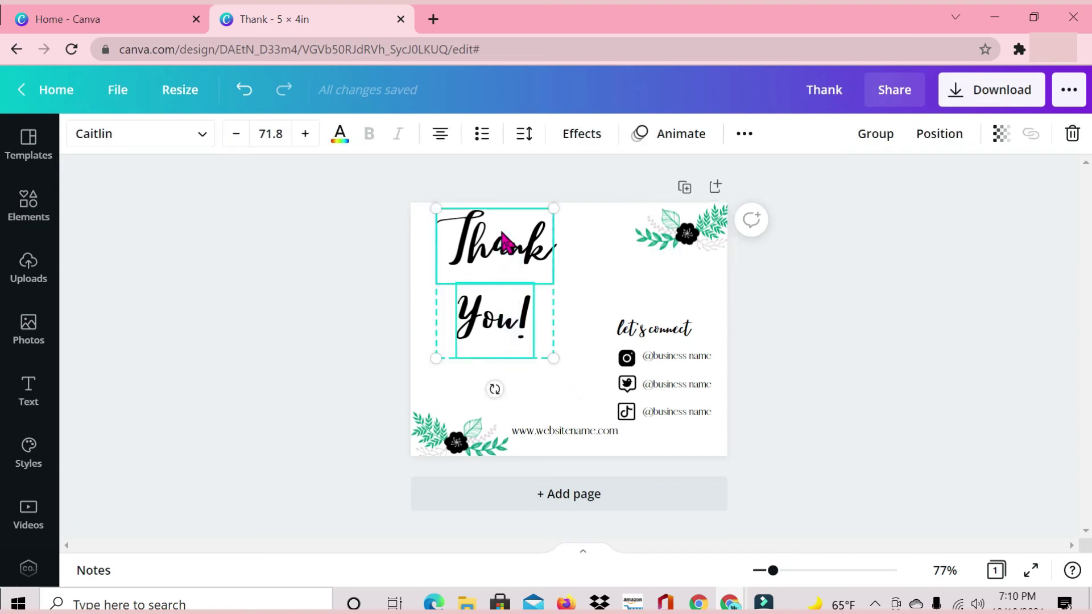
{"action": "left_click", "coordinate": [597, 321]}
{"action": "left_click_drag", "start_coordinate": [507, 323], "coordinate": [500, 298]}
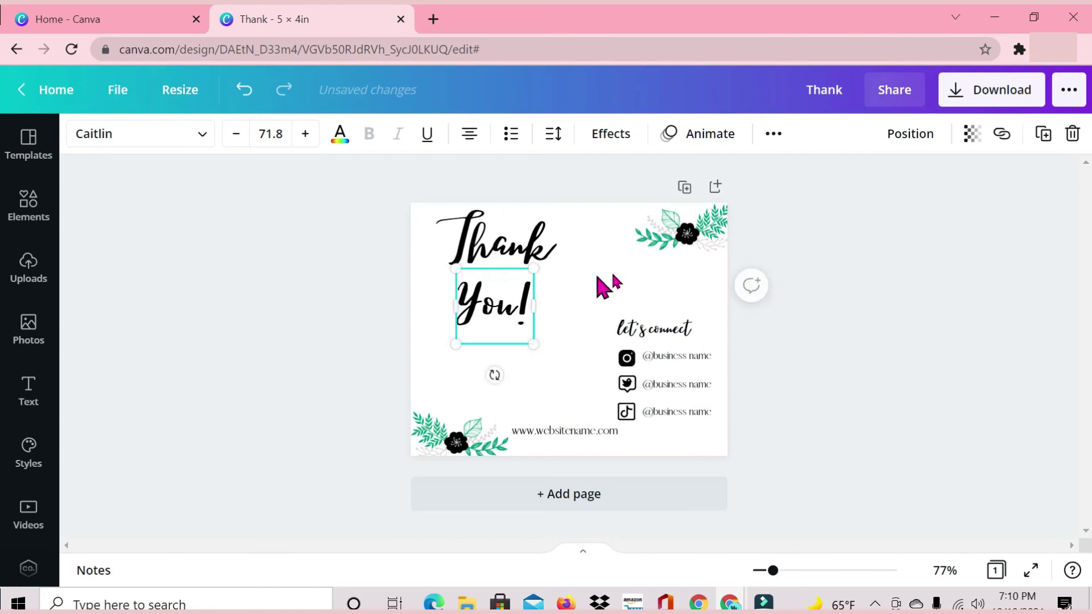
{"action": "left_click", "coordinate": [616, 278]}
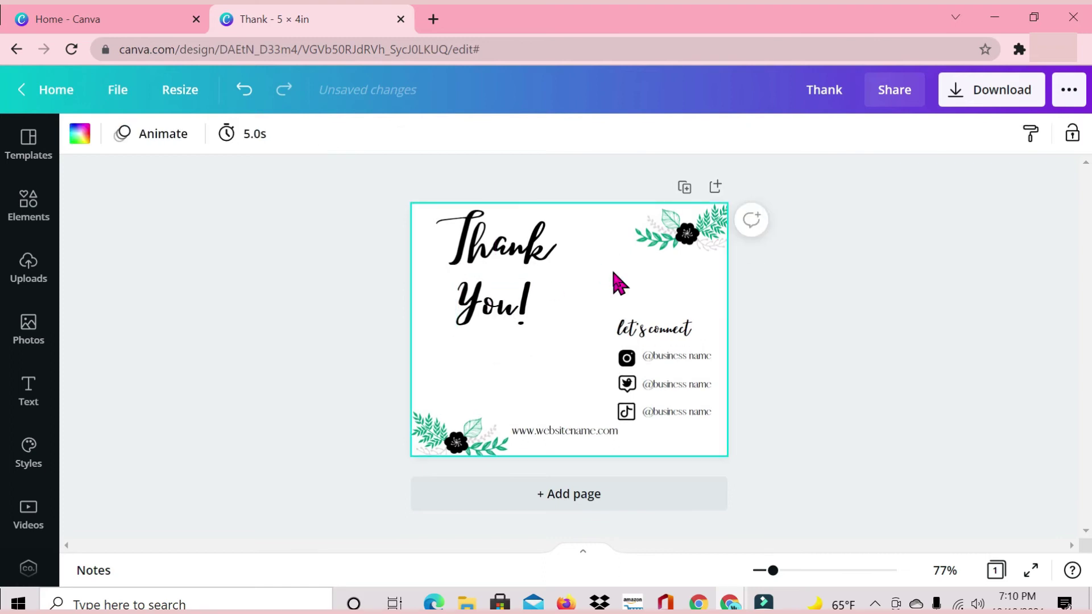
- Add the text "for shopping with us!!" just below "You!" and enlarge it to size 16.8
{"action": "key", "text": "t"}
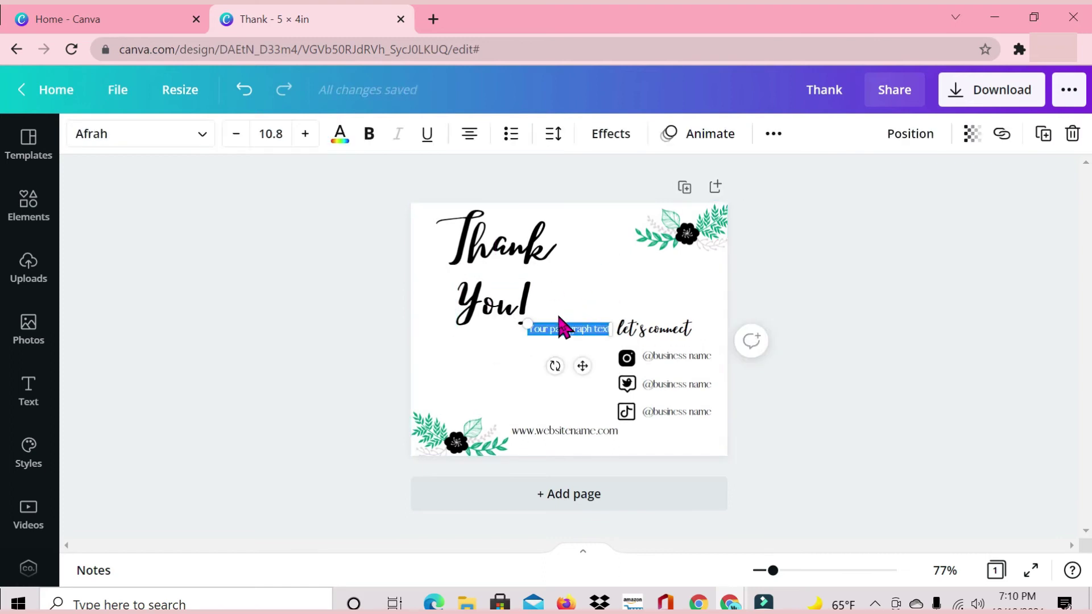
{"action": "left_click_drag", "start_coordinate": [587, 366], "coordinate": [526, 378]}
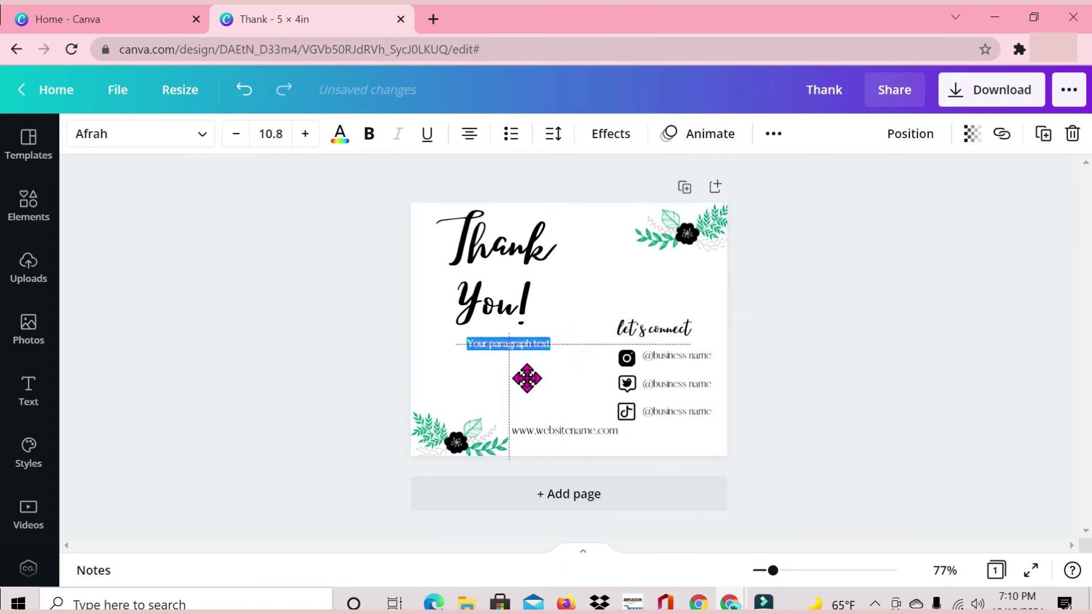
{"action": "type", "text": "fo"}
{"action": "type", "text": "r shopping"}
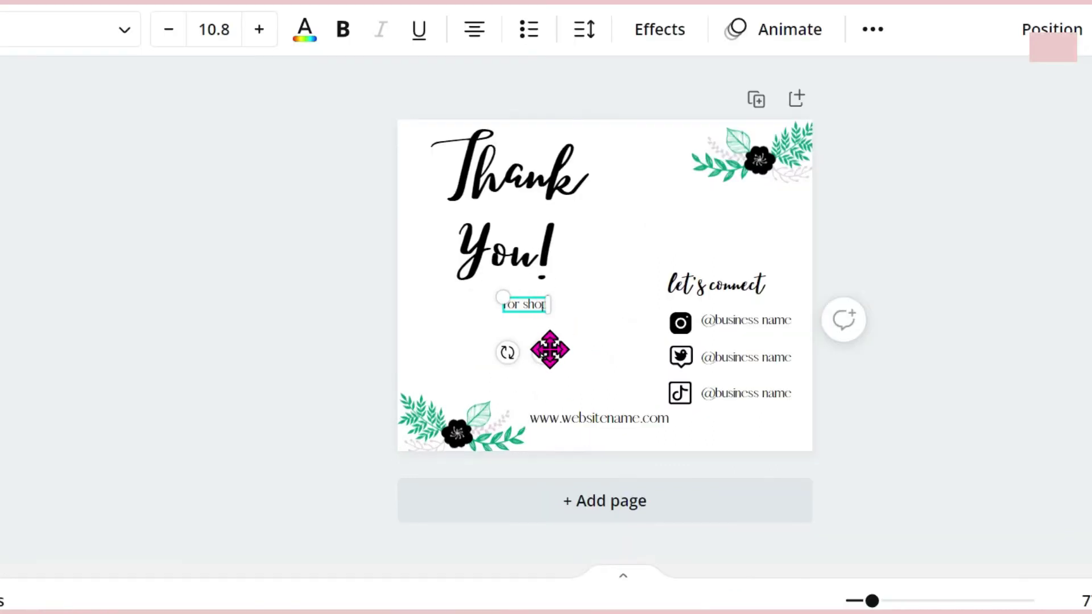
{"action": "type", "text": " with us"}
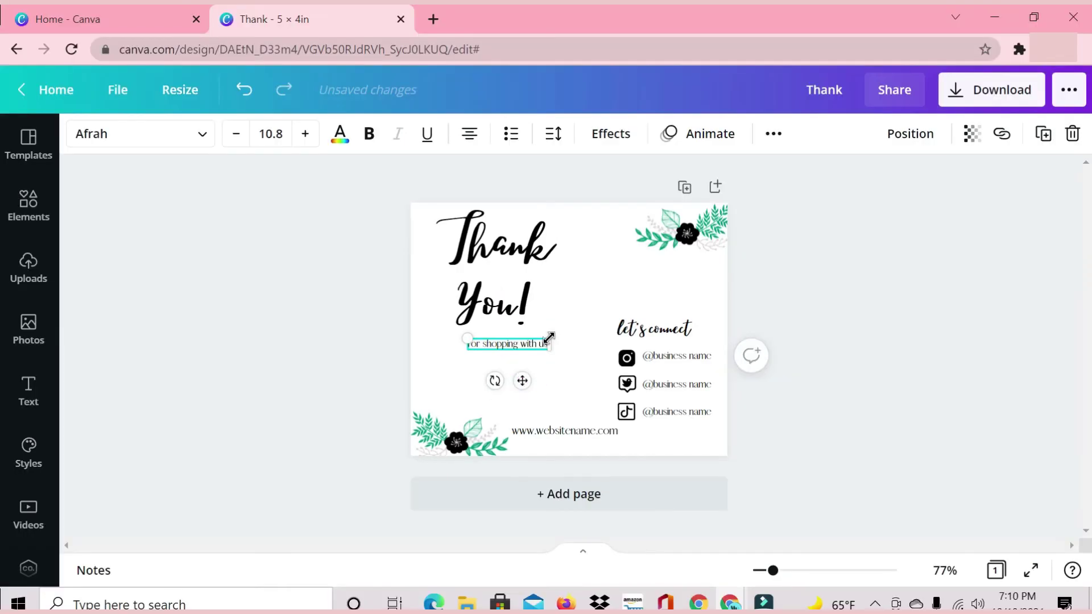
{"action": "left_click_drag", "start_coordinate": [549, 337], "coordinate": [590, 323]}
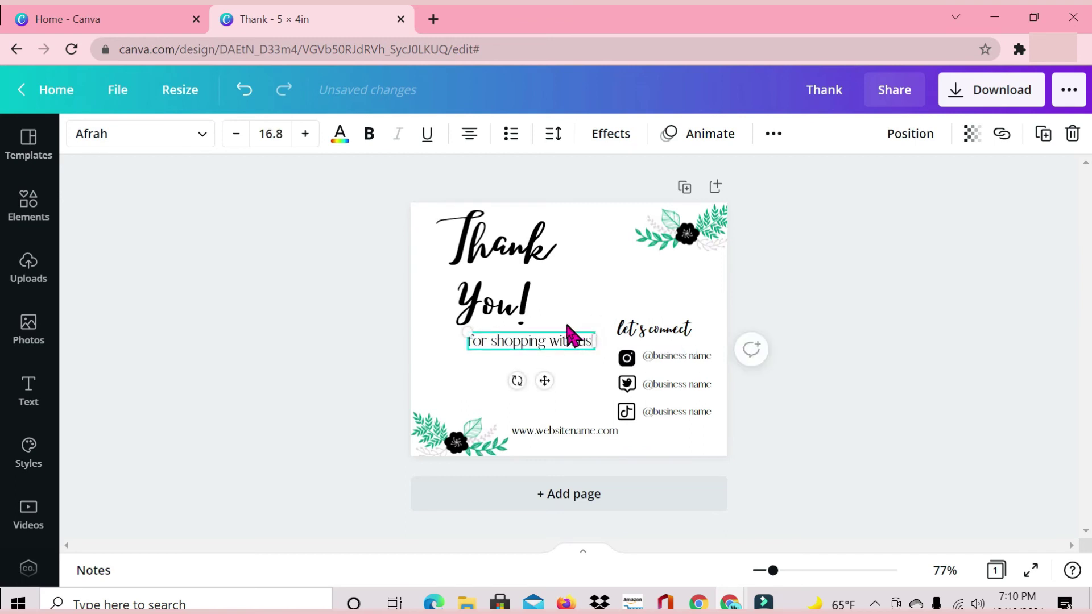
{"action": "type", "text": "!!"}
{"action": "left_click", "coordinate": [593, 292]}
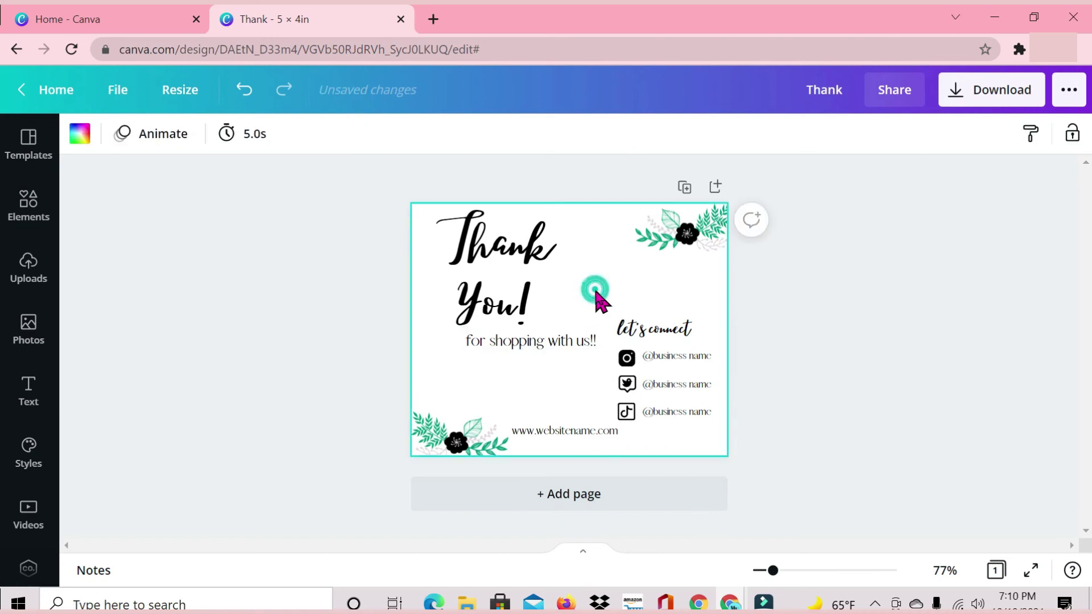
- Remove the extra exclamation mark so the line reads "for shopping with us!"
{"action": "left_click", "coordinate": [589, 339]}
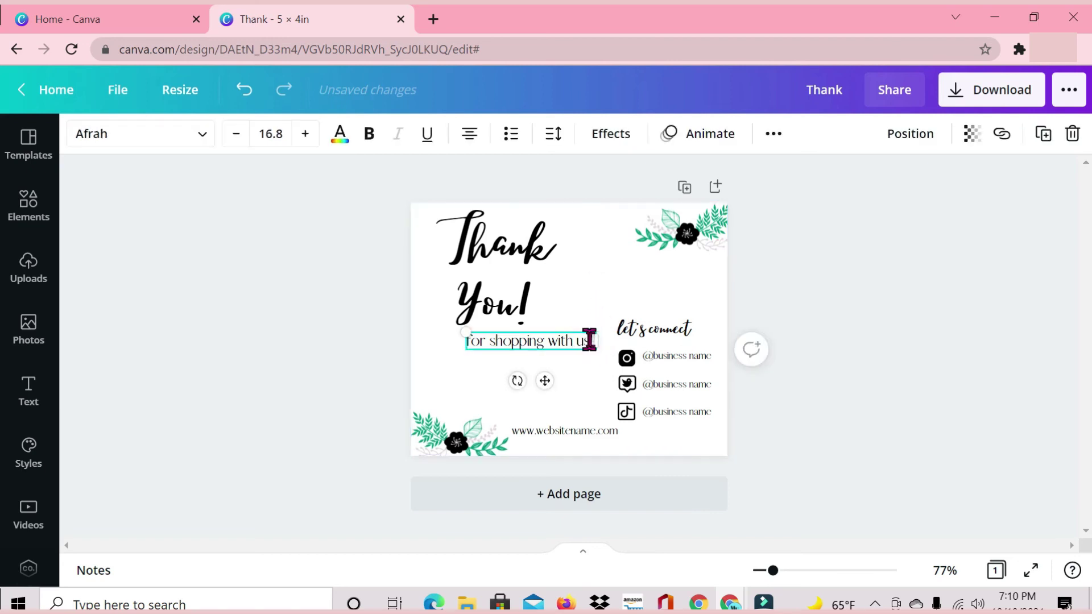
{"action": "left_click", "coordinate": [593, 339]}
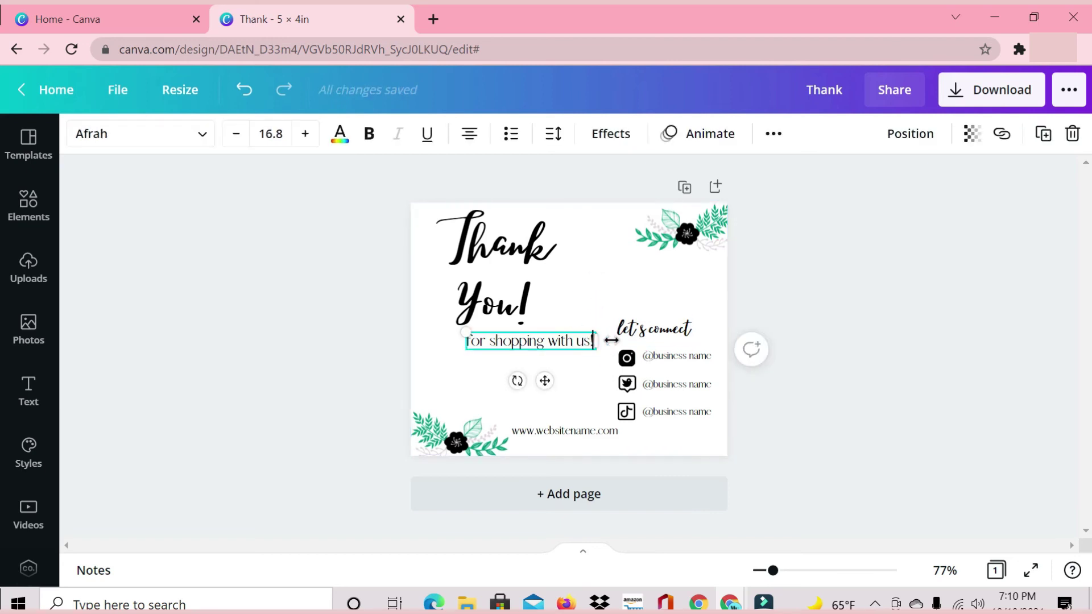
{"action": "key", "text": "BackSpace"}
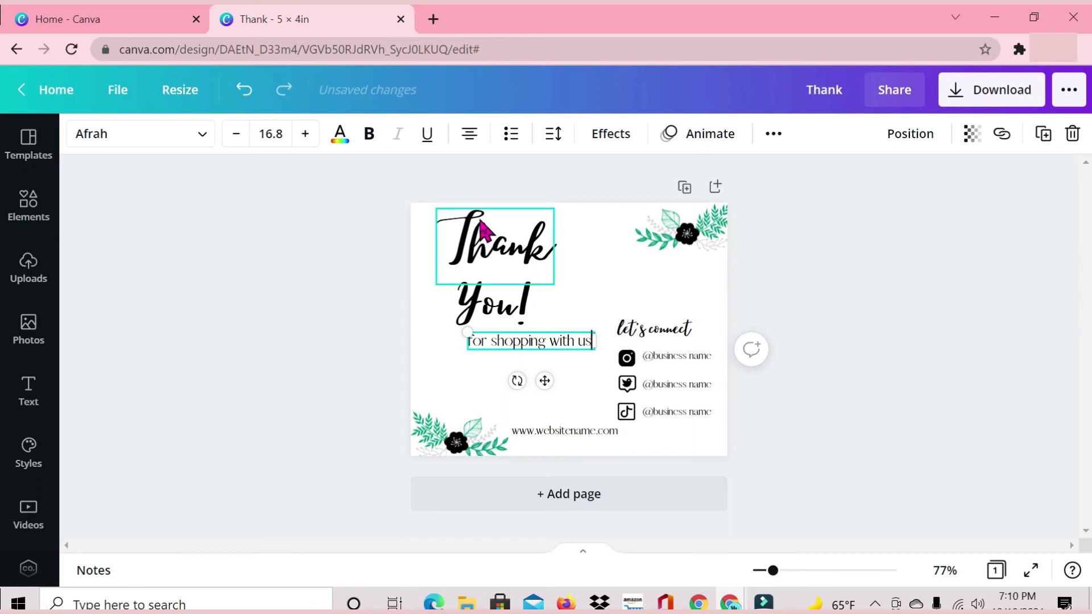
{"action": "left_click", "coordinate": [595, 268]}
- Move "Thank", "You!" and "for shopping with us!" together closer to the card's upper-left corner
{"action": "left_click_drag", "start_coordinate": [555, 388], "coordinate": [468, 272]}
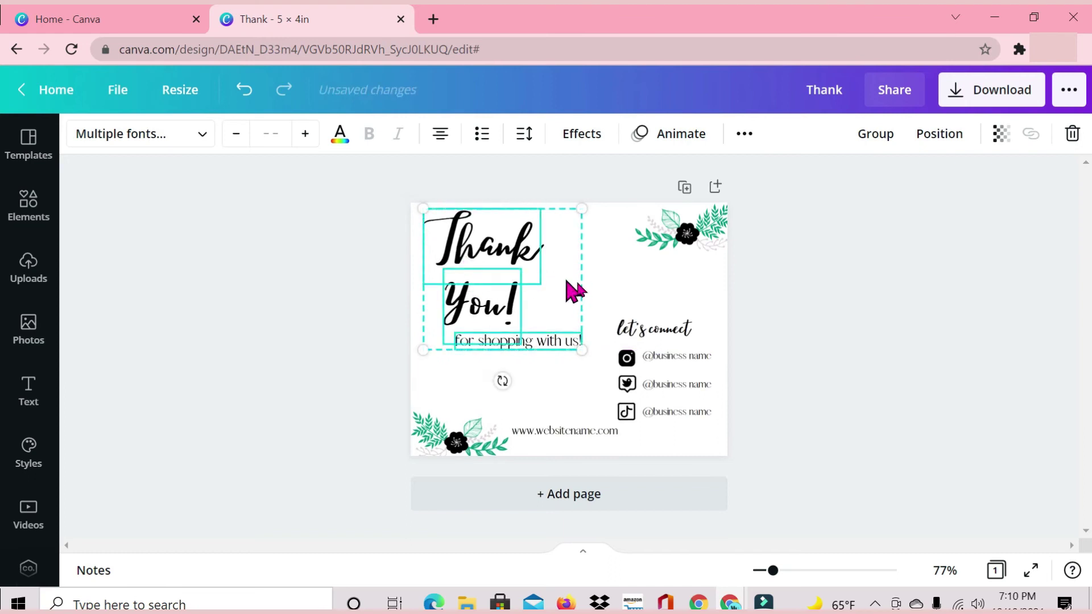
{"action": "left_click", "coordinate": [621, 286]}
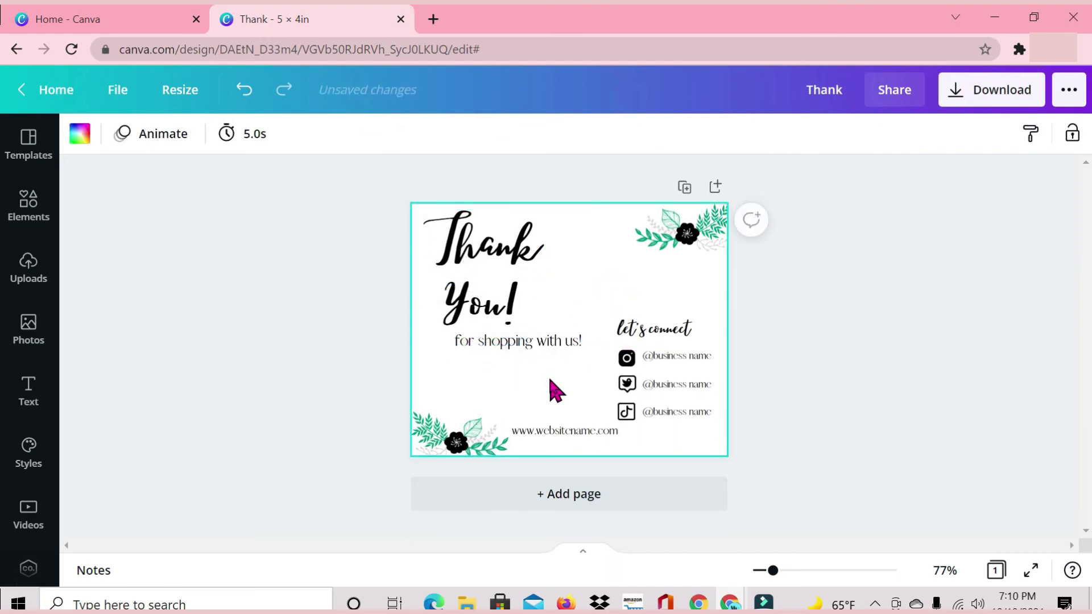
{"action": "left_click_drag", "start_coordinate": [555, 388], "coordinate": [466, 240]}
{"action": "left_click", "coordinate": [626, 276]}
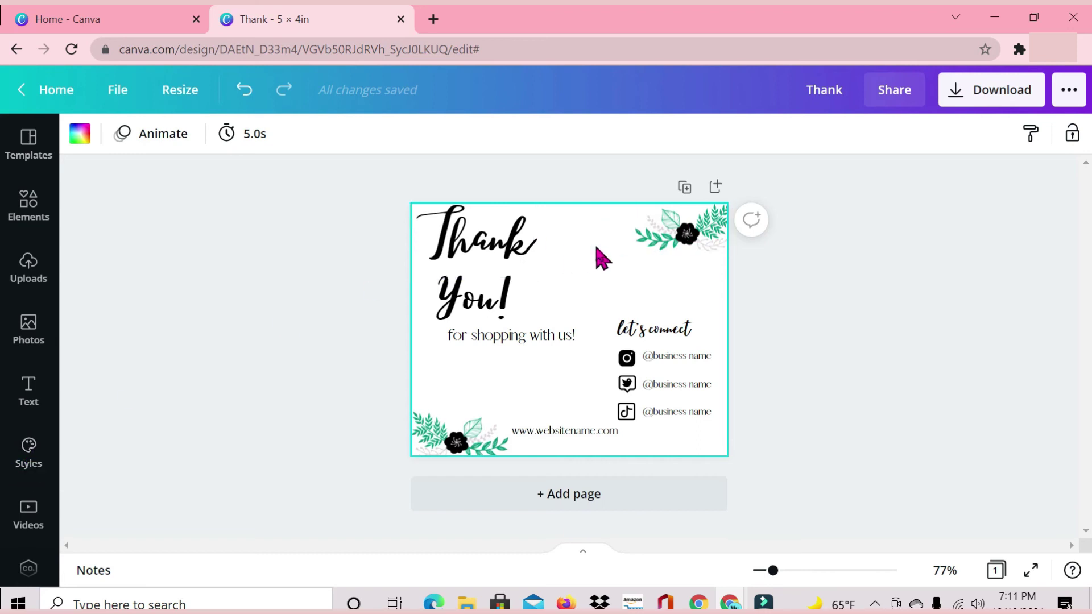
- Duplicate the card page and apply the JOURNALS color palette to the copy on page 2
{"action": "left_click", "coordinate": [684, 188]}
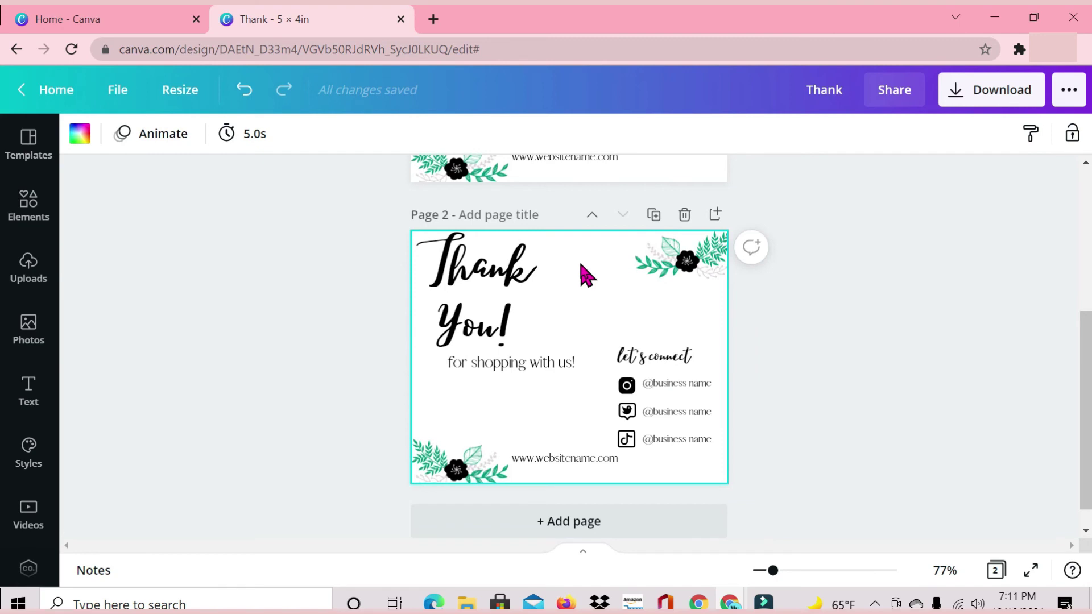
{"action": "left_click", "coordinate": [25, 468]}
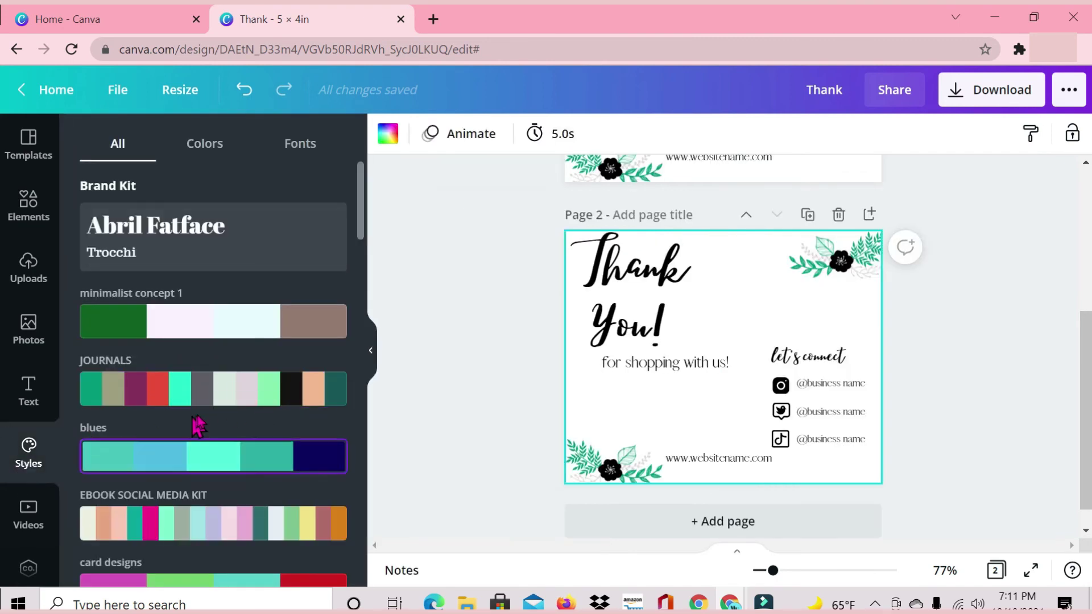
{"action": "left_click", "coordinate": [178, 384]}
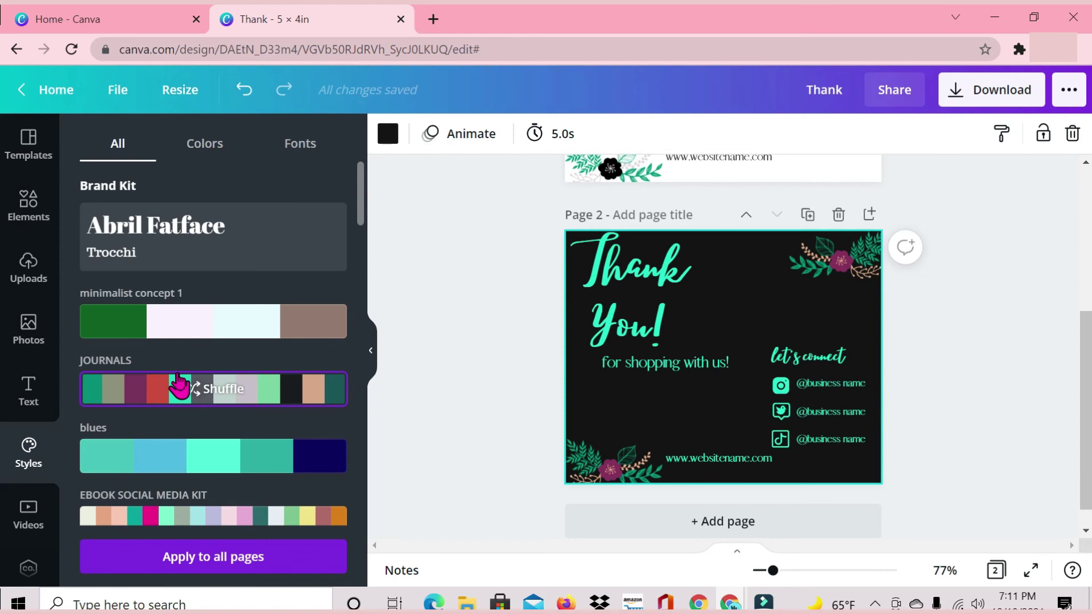
- Shuffle the JOURNALS palette on page 2 until it has a pale green background, black lettering and red florals with purple flowers
{"action": "left_click", "coordinate": [178, 384]}
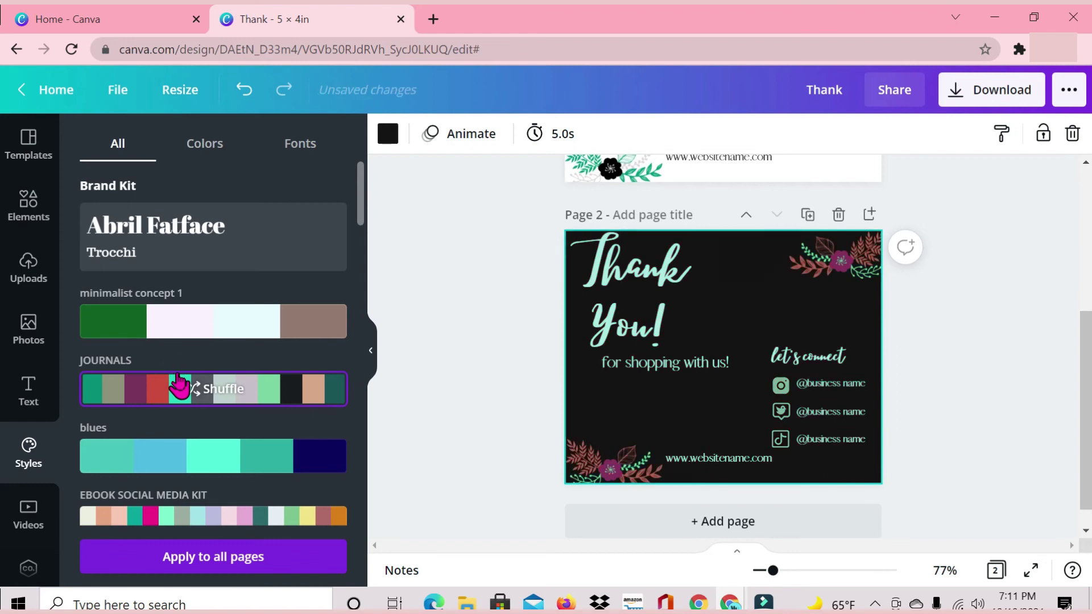
{"action": "left_click", "coordinate": [209, 391]}
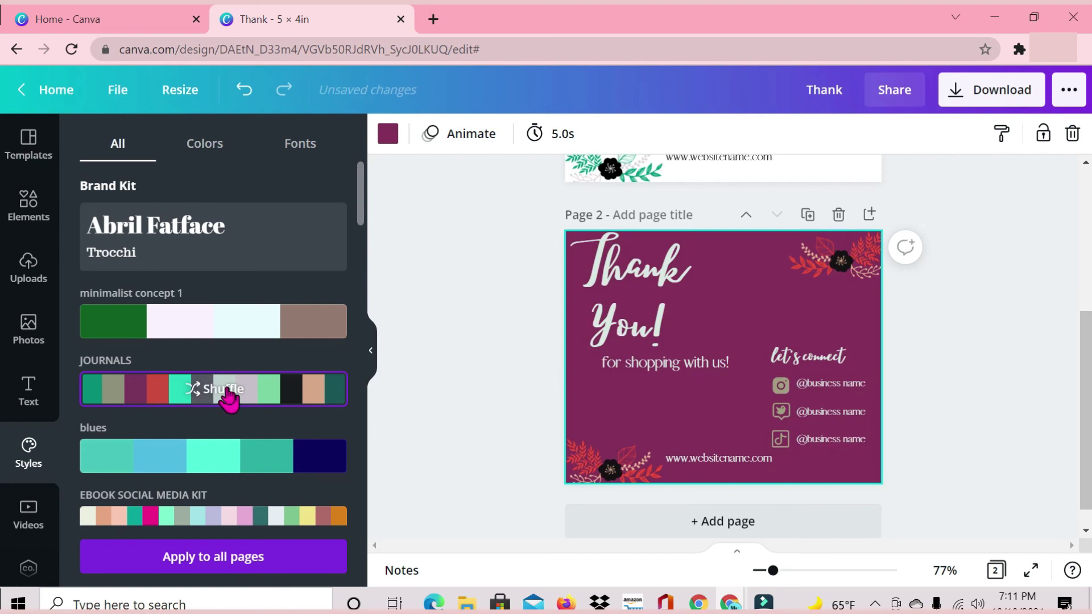
{"action": "left_click", "coordinate": [226, 396]}
{"action": "left_click", "coordinate": [228, 394]}
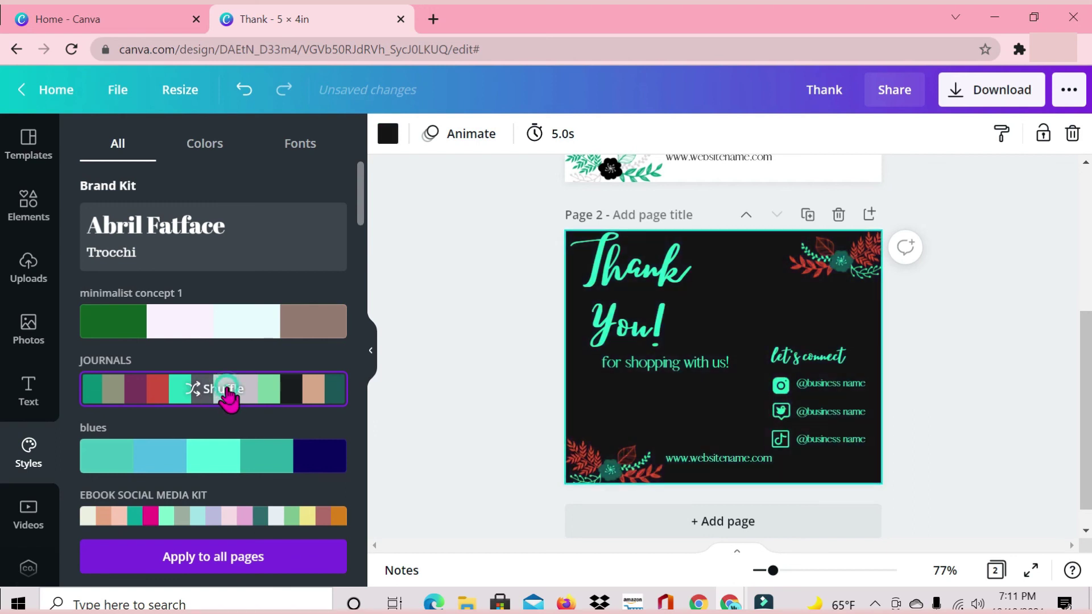
{"action": "left_click", "coordinate": [228, 393]}
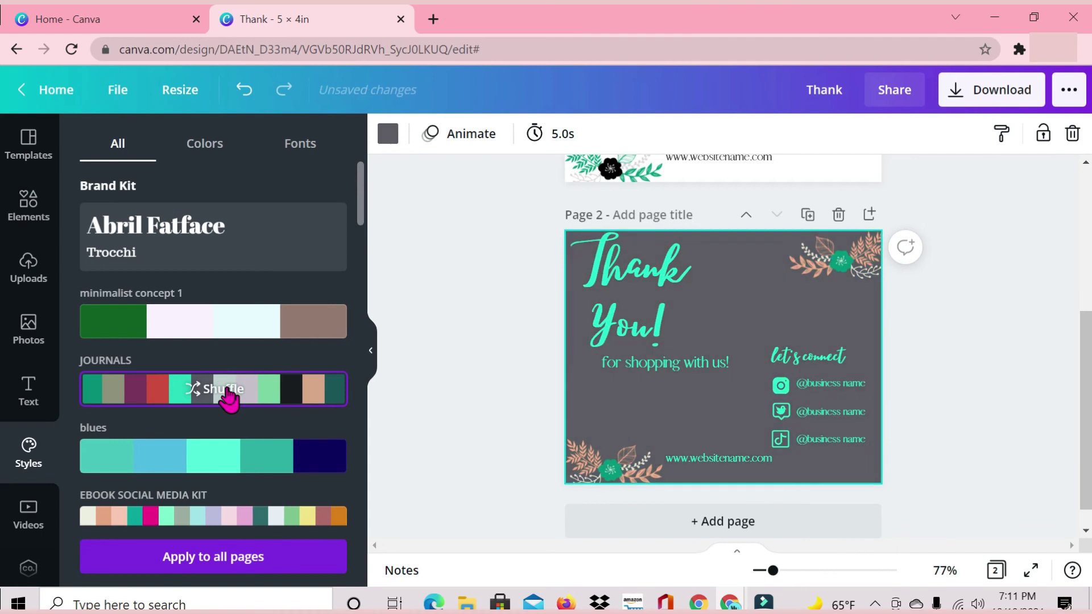
{"action": "left_click", "coordinate": [228, 393]}
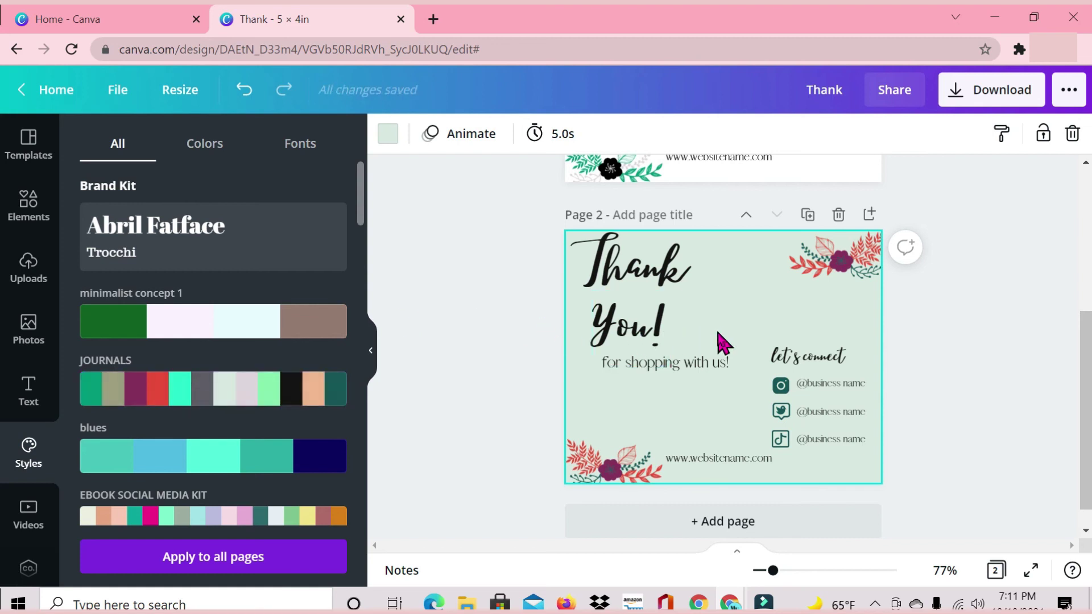
{"action": "scroll", "coordinate": [722, 342], "scroll_direction": "up", "scroll_amount": 5}
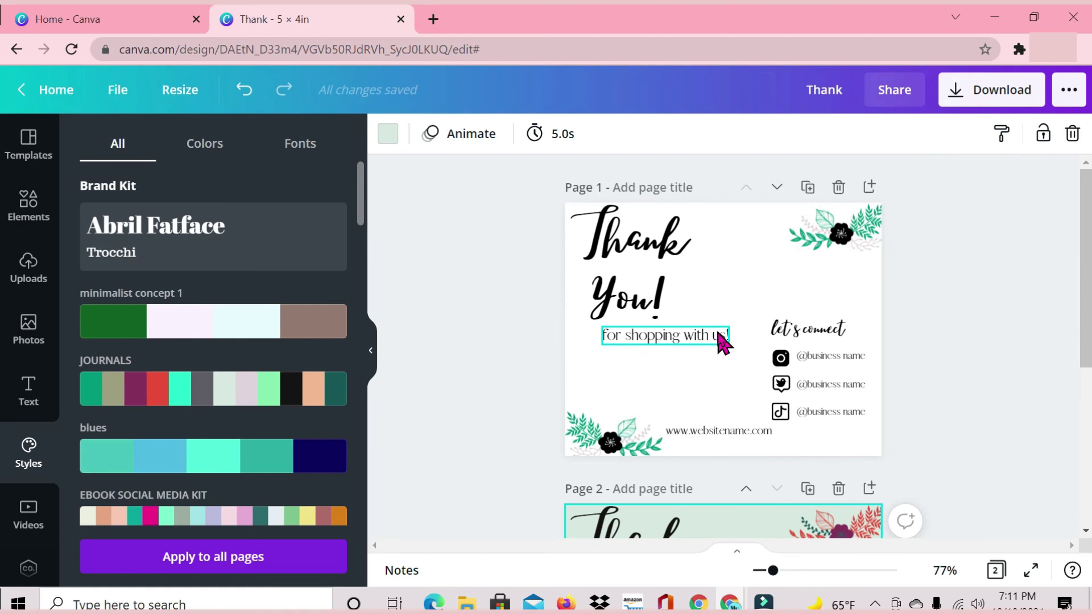
- Try the blues palette on page 2 and shuffle its colors
{"action": "scroll", "coordinate": [722, 342], "scroll_direction": "down", "scroll_amount": 5}
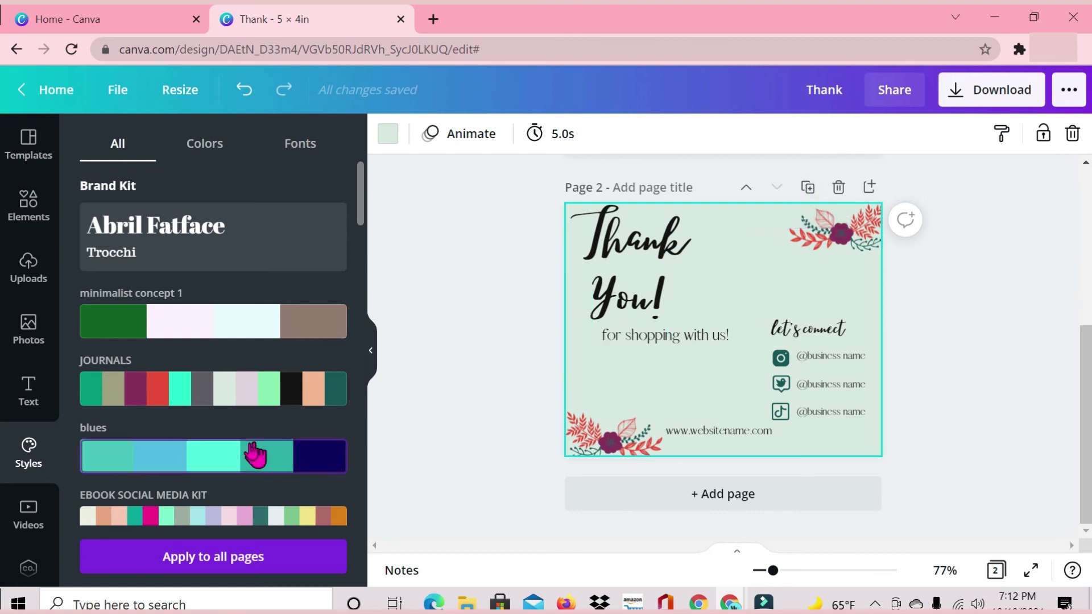
{"action": "left_click", "coordinate": [189, 468]}
{"action": "left_click", "coordinate": [189, 468]}
{"action": "left_click", "coordinate": [189, 467]}
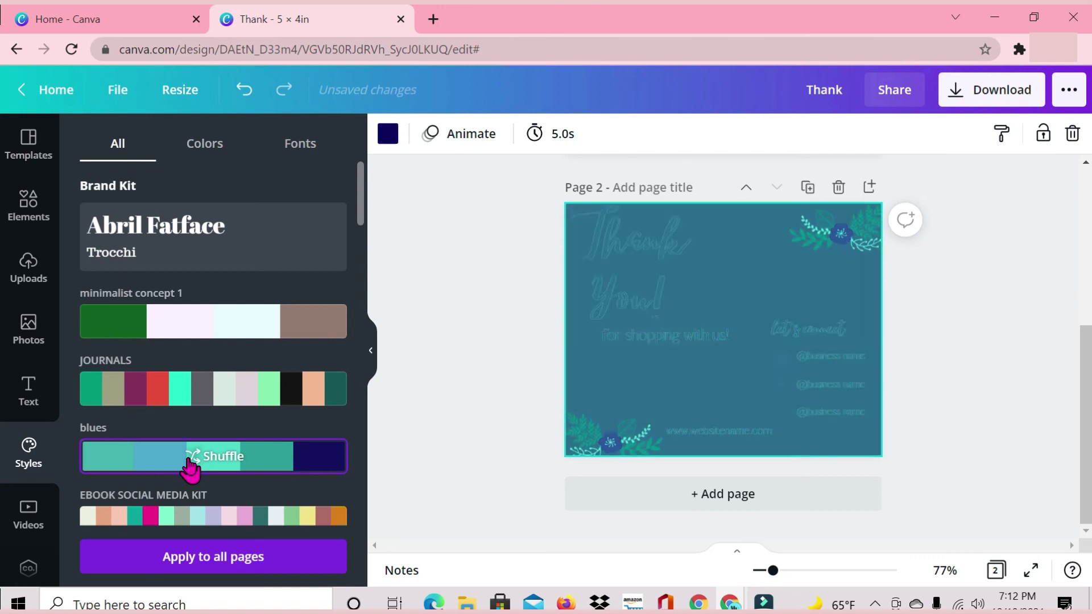
- Try the EBOOK SOCIAL MEDIA KIT palette on page 2 and shuffle it to a teal background with muted red flowers
{"action": "left_click", "coordinate": [242, 518]}
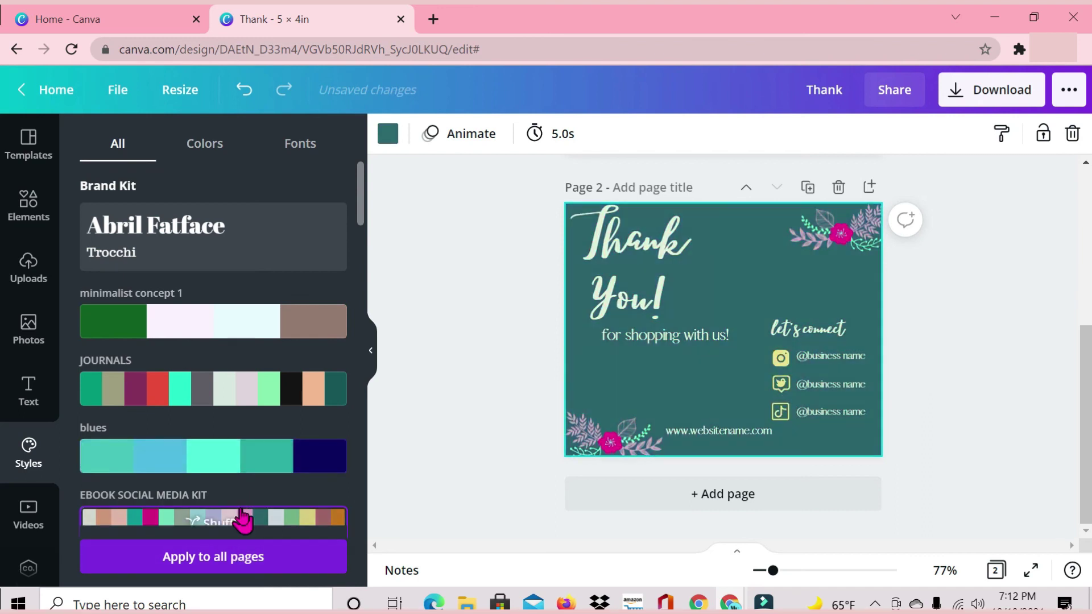
{"action": "left_click", "coordinate": [242, 519]}
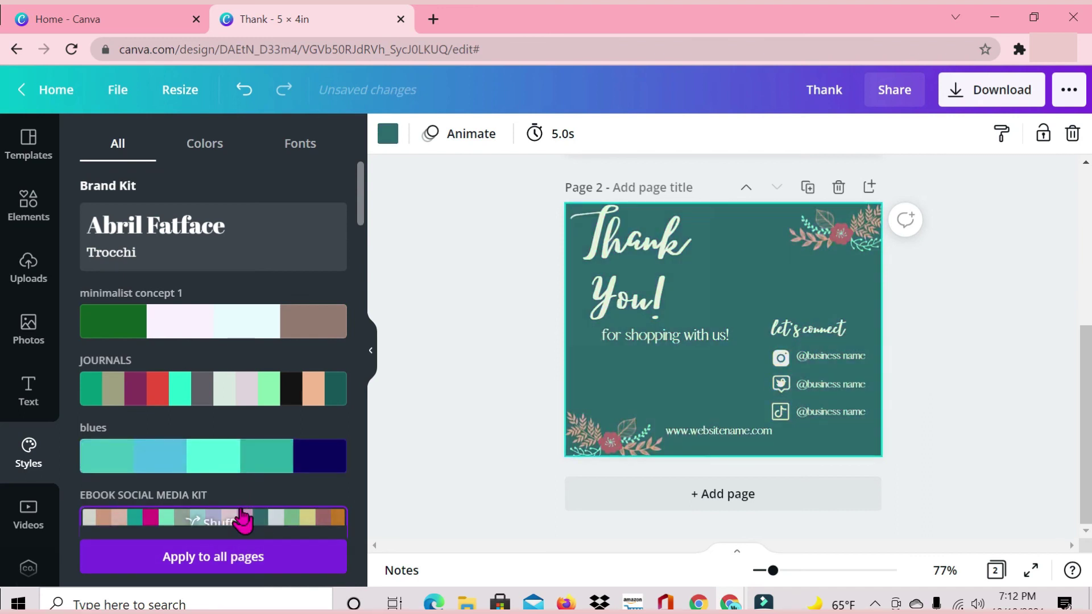
{"action": "scroll", "coordinate": [261, 428], "scroll_direction": "down", "scroll_amount": 1}
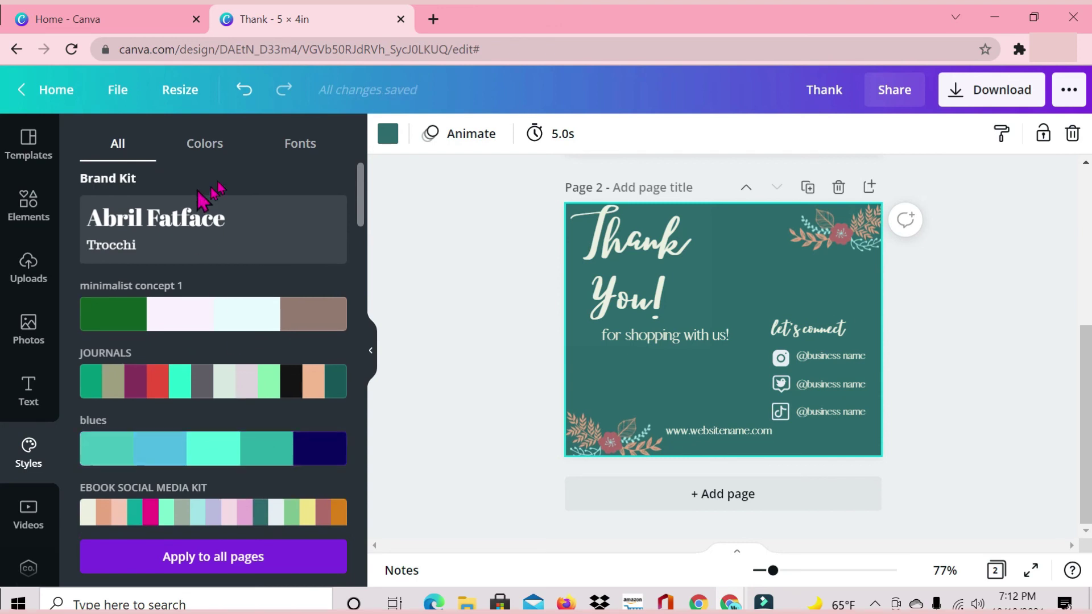
- Show only the color palettes and try JOURNALS on page 2, shuffling to a plum background with red florals
{"action": "left_click", "coordinate": [215, 153]}
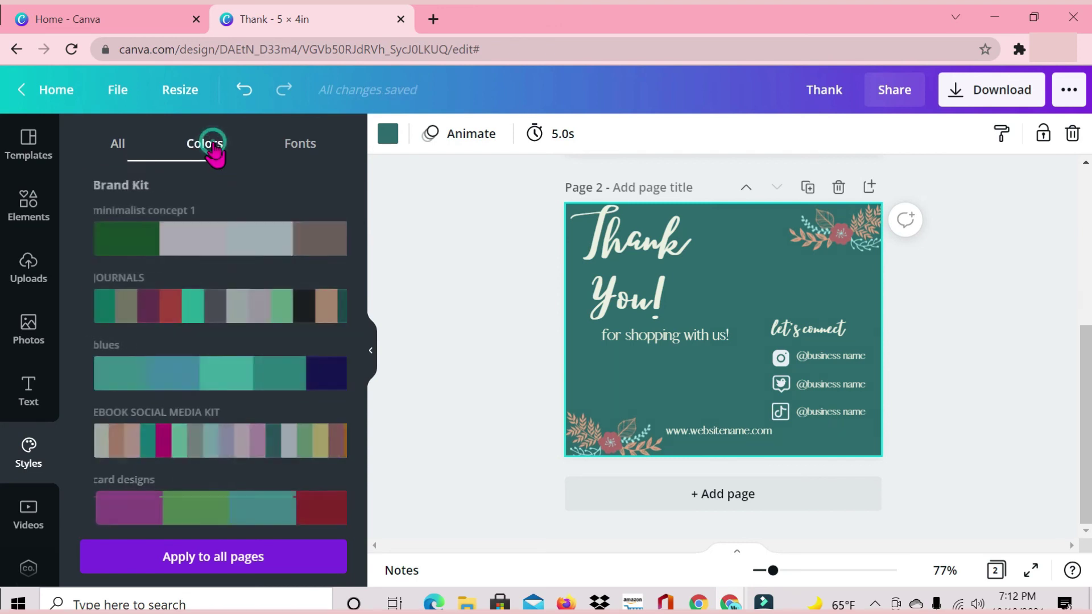
{"action": "left_click", "coordinate": [199, 308]}
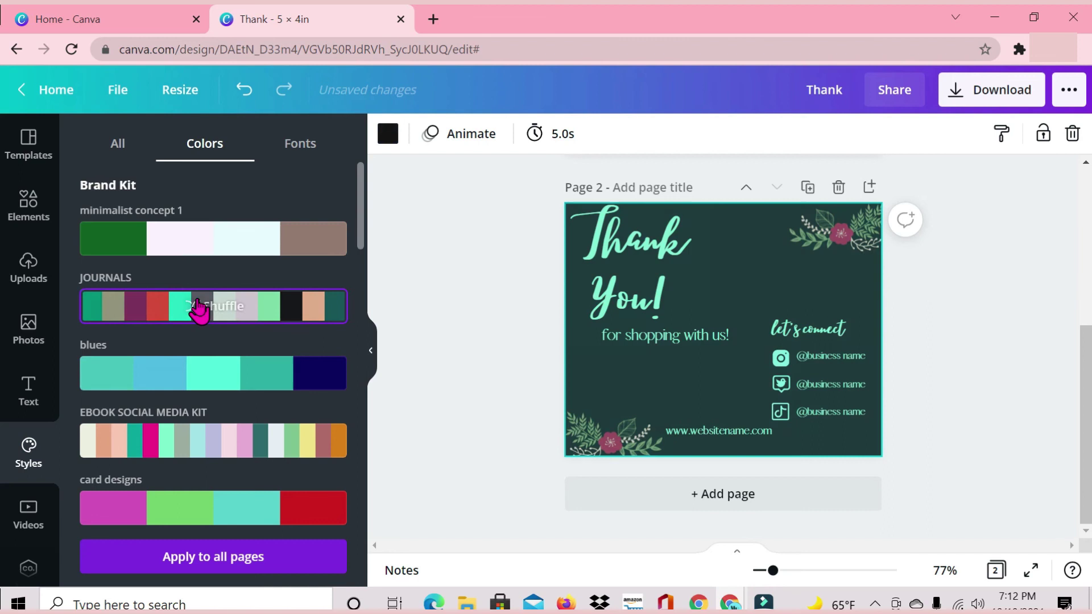
{"action": "left_click", "coordinate": [199, 309]}
{"action": "left_click", "coordinate": [199, 309]}
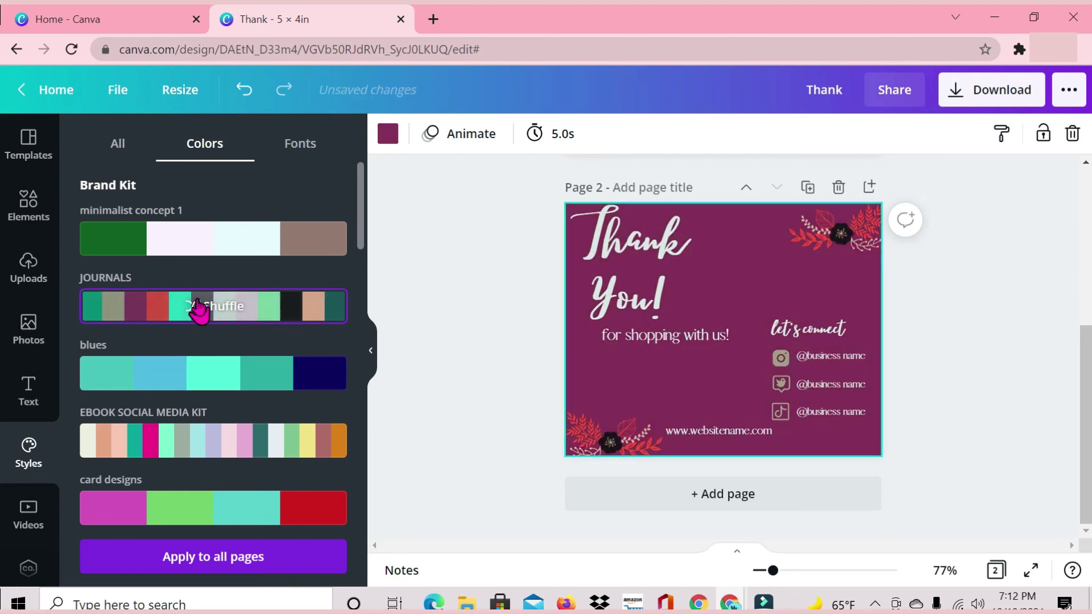
- Try the EBOOK SOCIAL MEDIA KIT and card designs palettes on page 2, shuffling the latter to a green background with red lettering
{"action": "left_click", "coordinate": [232, 446]}
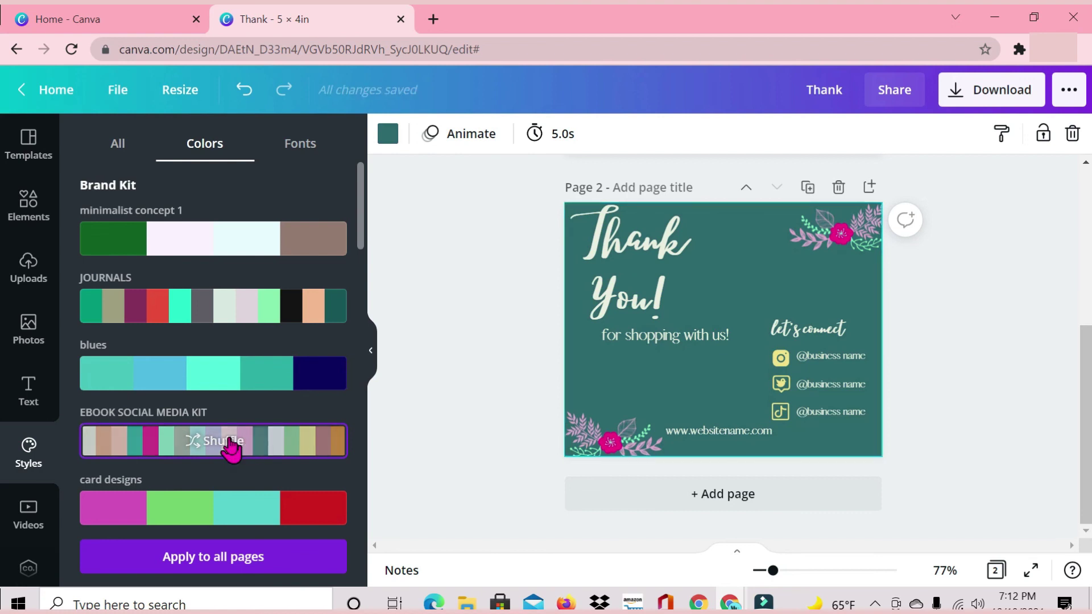
{"action": "left_click", "coordinate": [235, 445]}
{"action": "left_click", "coordinate": [250, 514]}
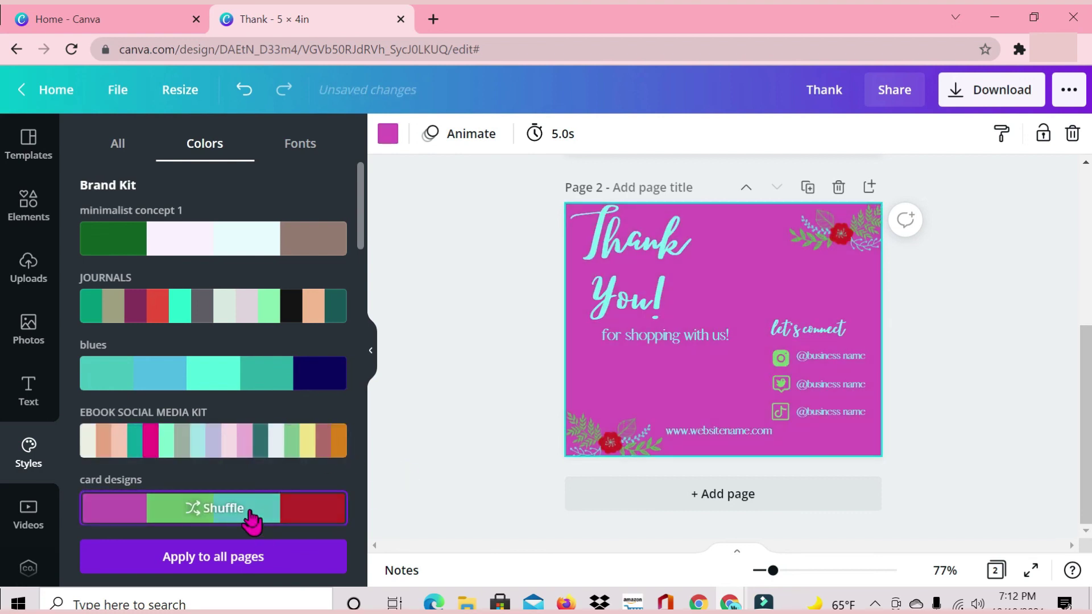
{"action": "left_click", "coordinate": [251, 515]}
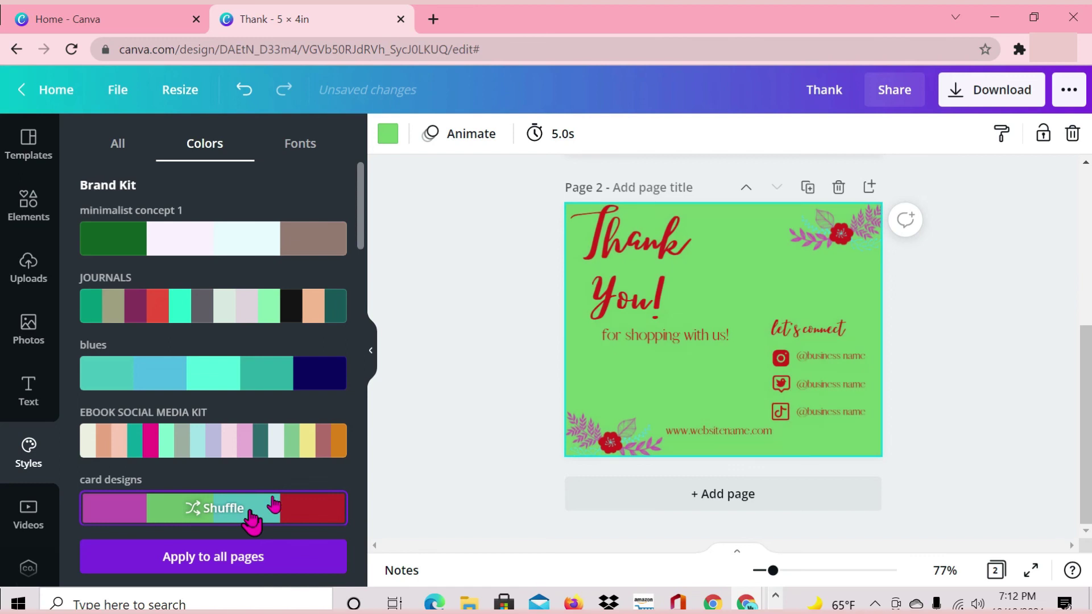
- Apply the EBOOK SOCIAL MEDIA KIT palette to page 2 for a teal background with pink flowers, and review both pages with the styles panel hidden
{"action": "left_click", "coordinate": [303, 453]}
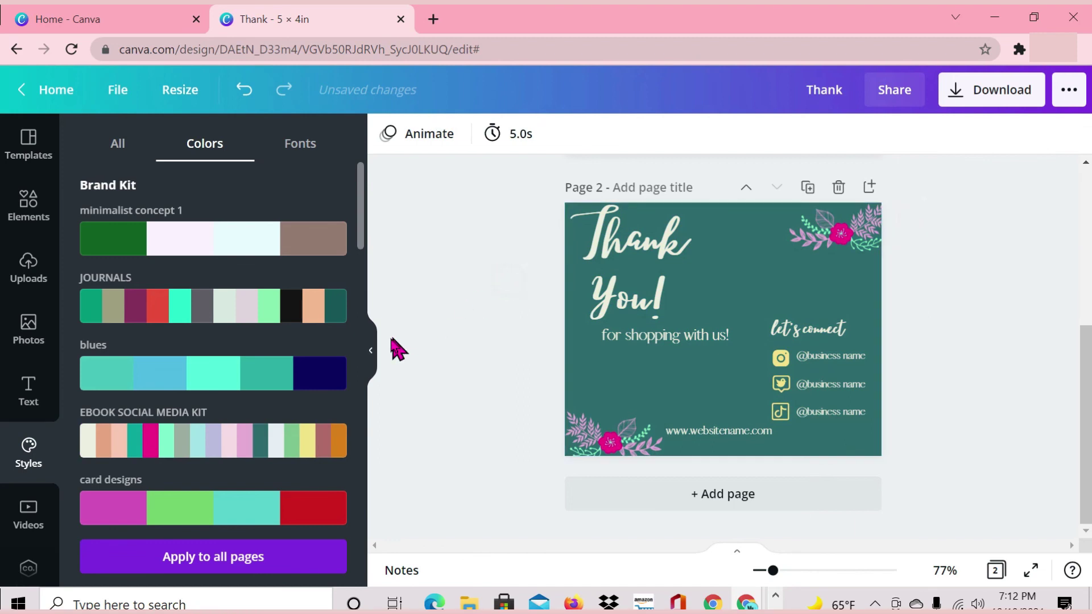
{"action": "left_click", "coordinate": [370, 349]}
{"action": "scroll", "coordinate": [894, 394], "scroll_direction": "up", "scroll_amount": 2}
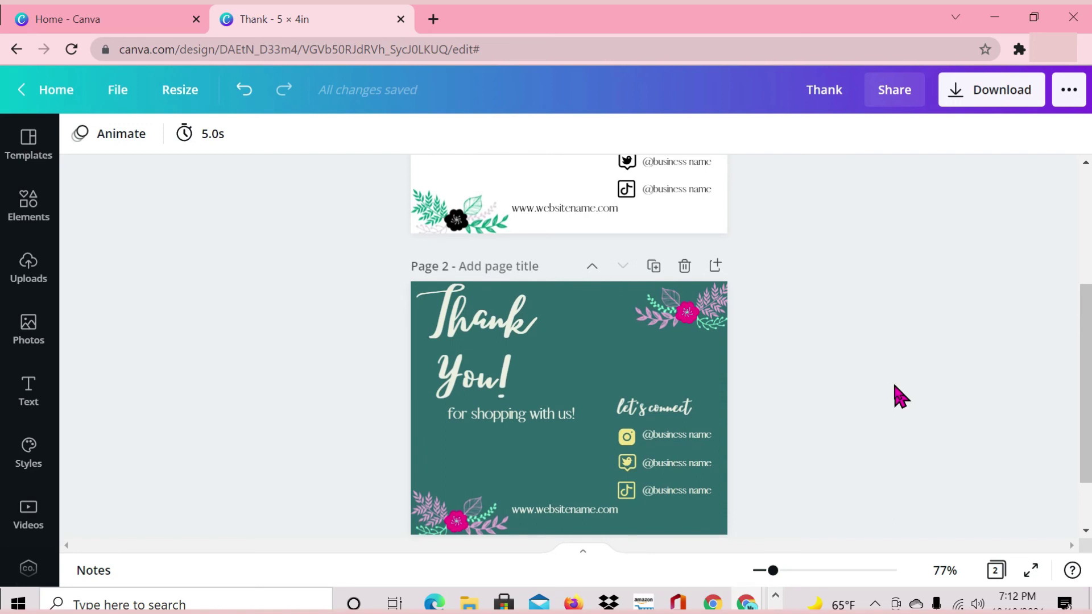
{"action": "scroll", "coordinate": [900, 396], "scroll_direction": "up", "scroll_amount": 5}
{"action": "scroll", "coordinate": [900, 396], "scroll_direction": "down", "scroll_amount": 6}
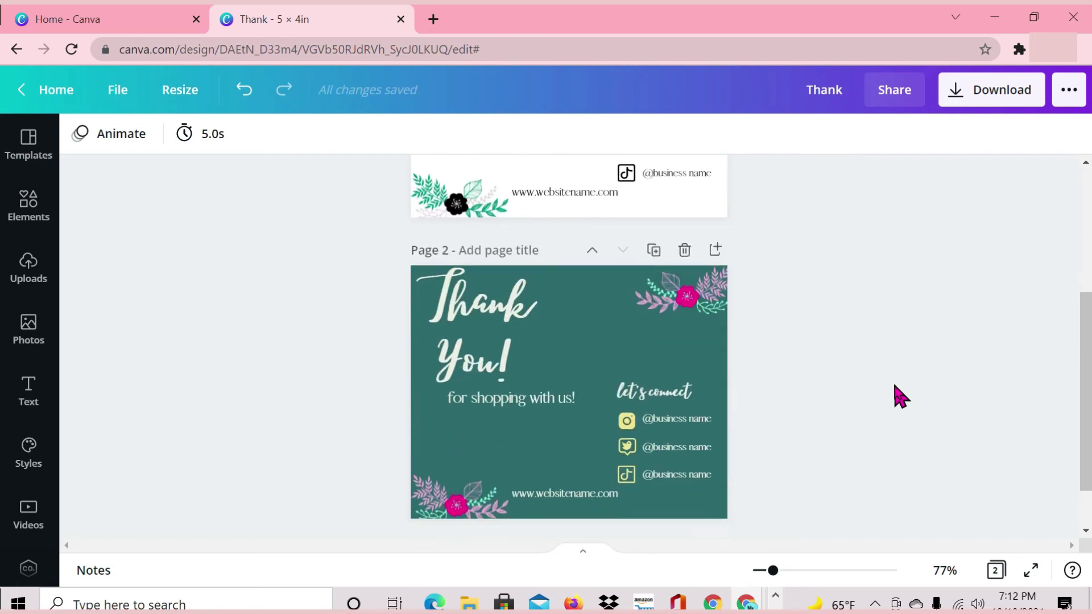
{"action": "scroll", "coordinate": [900, 396], "scroll_direction": "down", "scroll_amount": 1}
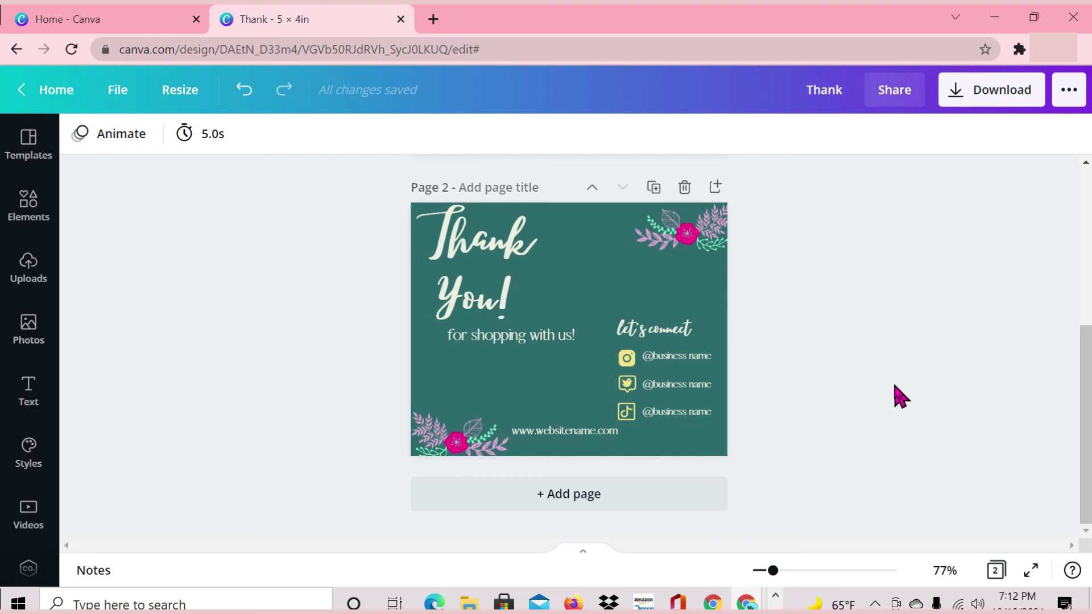